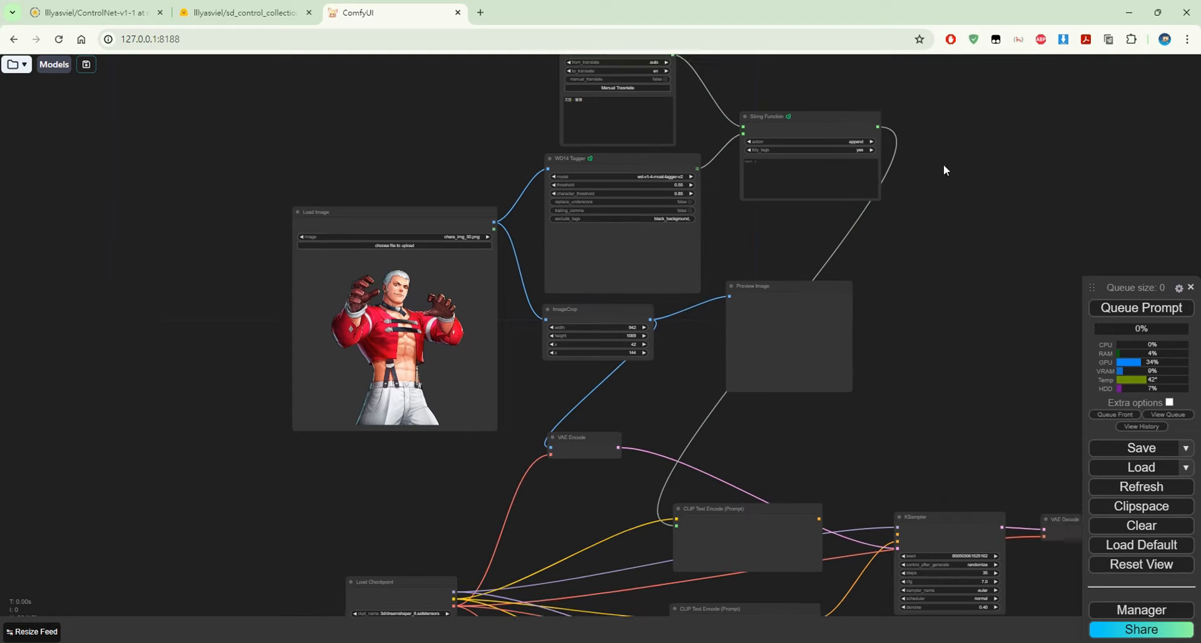
- Insert the img2img_workflow from the example collection's img2img folder onto an empty area of the canvas
click(24, 65)
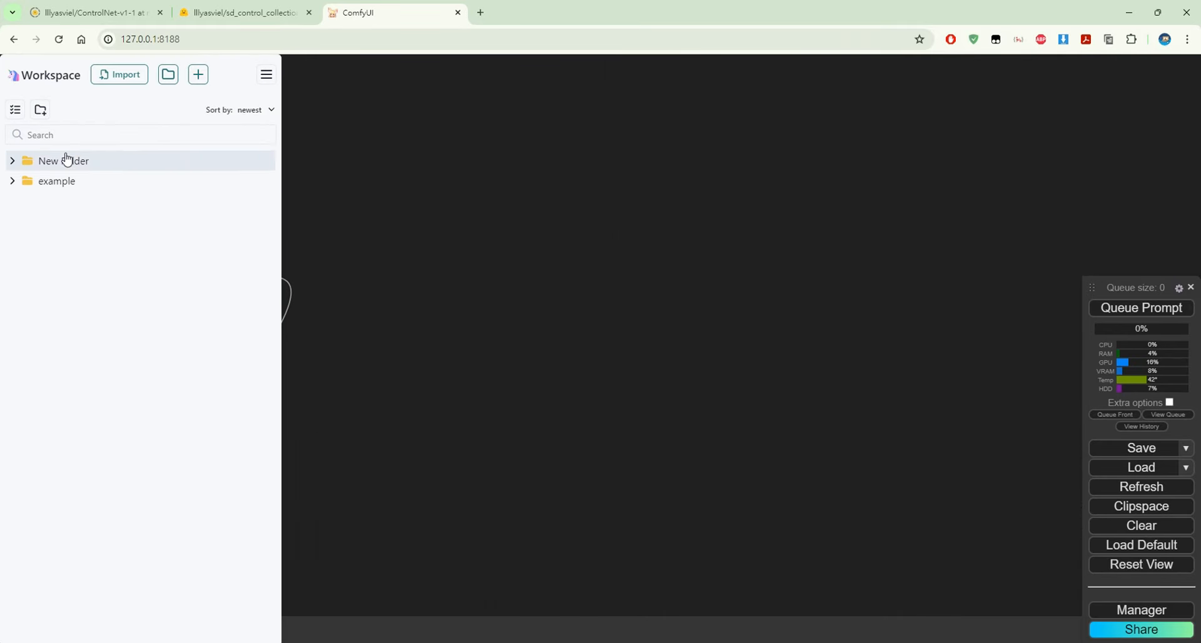
click(74, 183)
scroll(143, 473, down, 1)
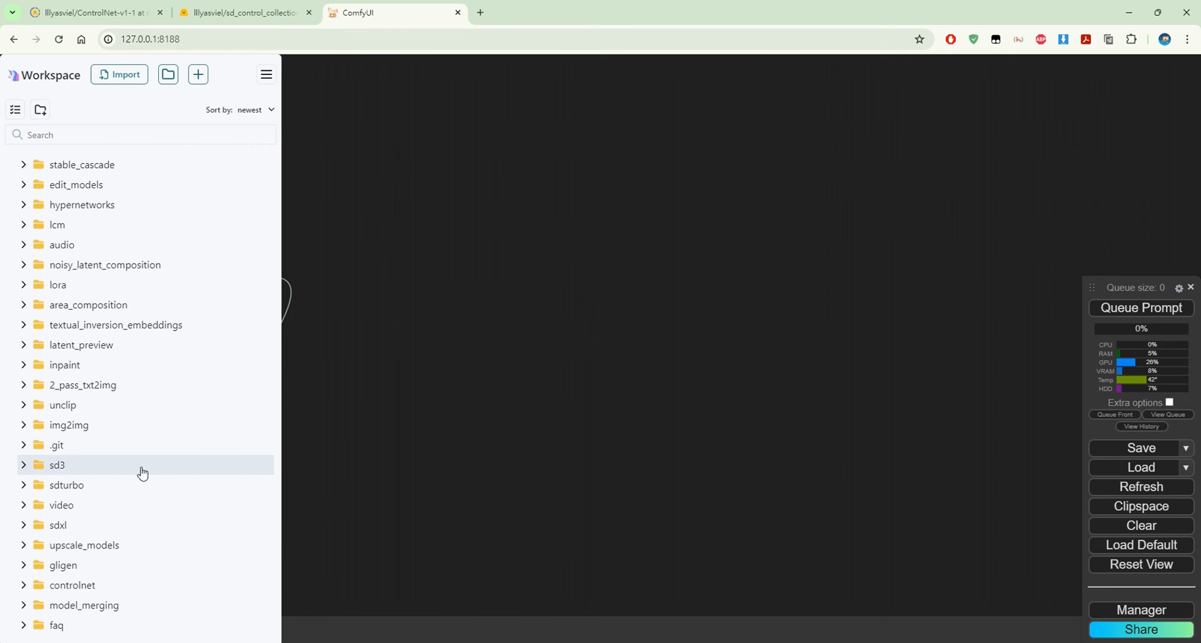
scroll(143, 473, down, 1)
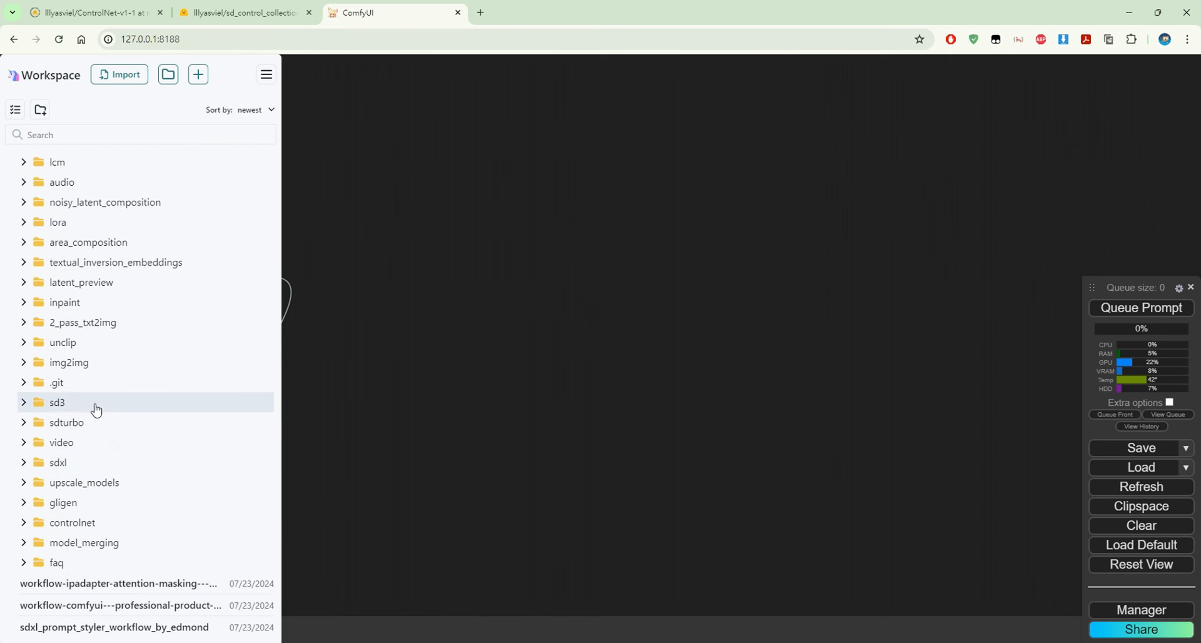
click(88, 364)
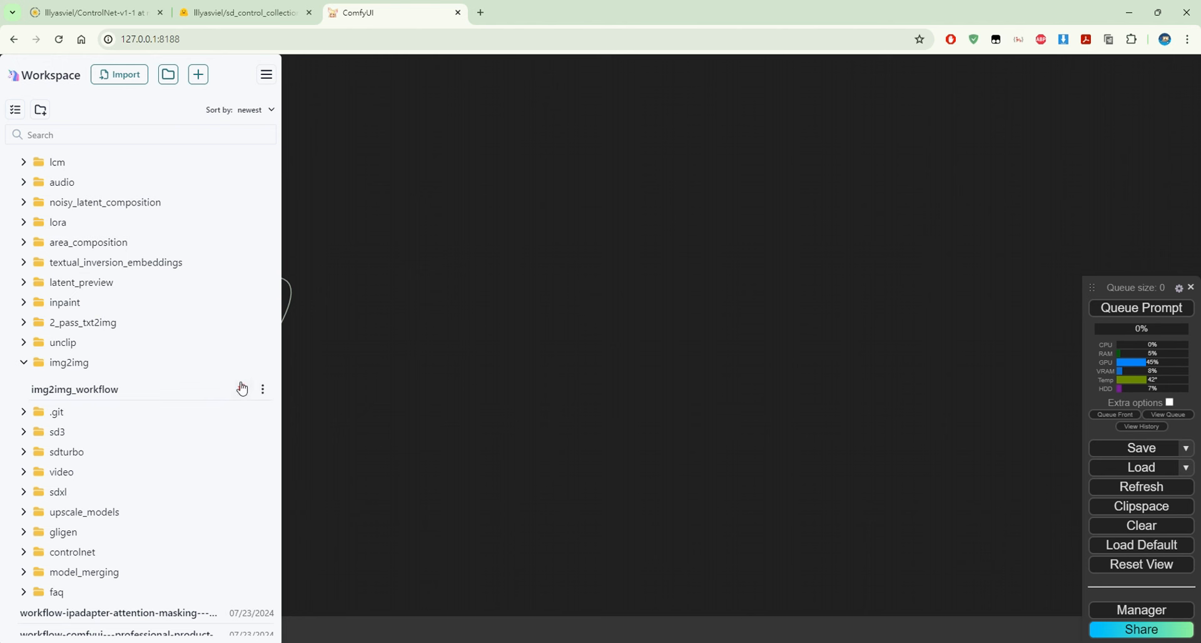
drag(262, 388, 500, 147)
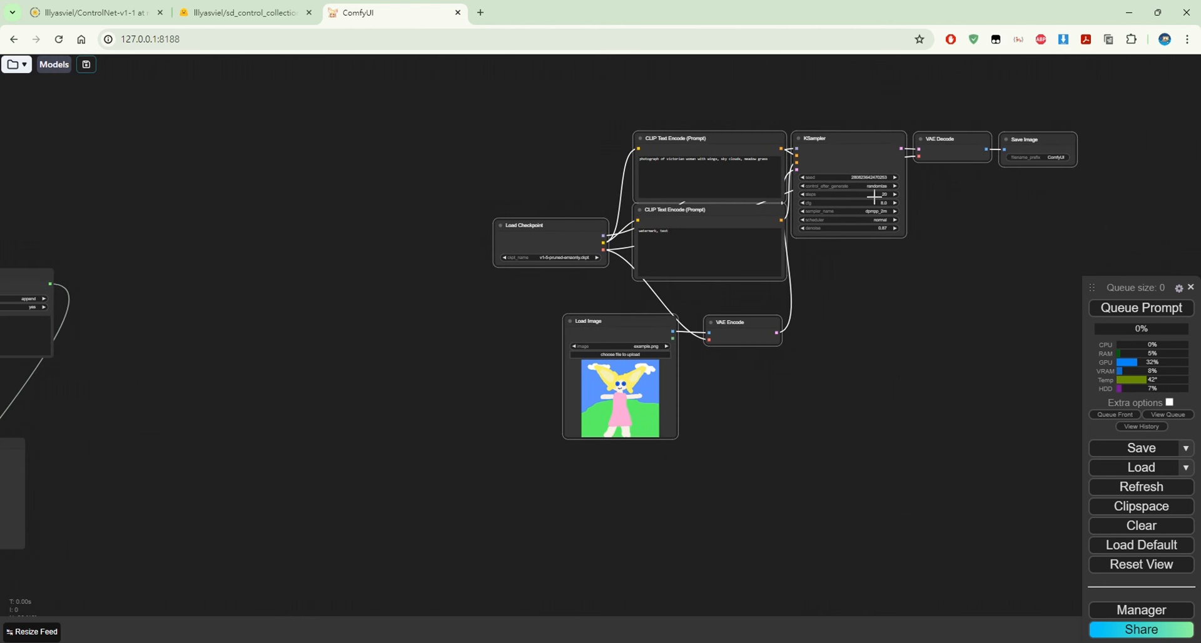
scroll(766, 319, up, 5)
scroll(737, 302, up, 1)
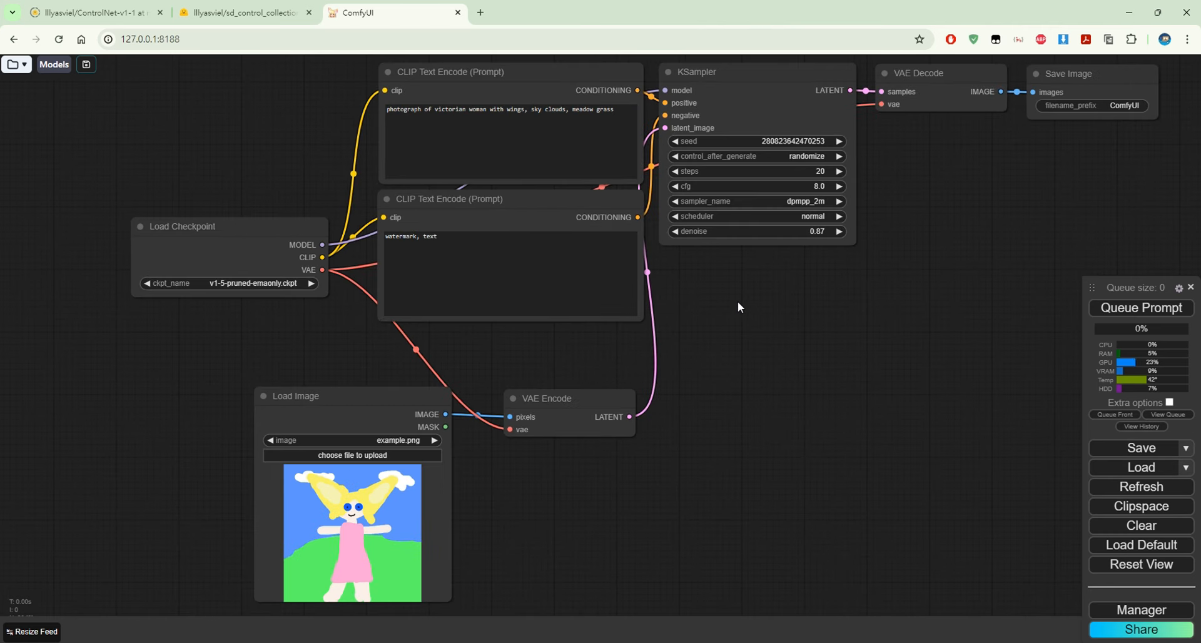
drag(737, 302, 692, 345)
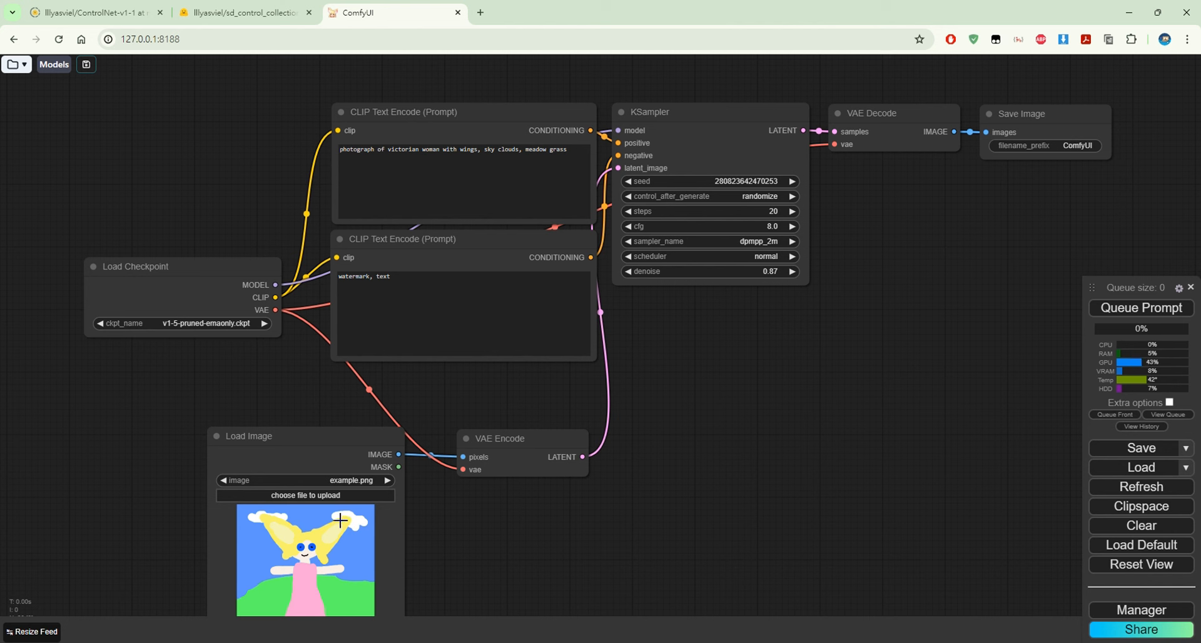
- Move the inserted Load Image and VAE Encode nodes closer together beneath the Load Checkpoint and prompt nodes
drag(386, 444, 336, 408)
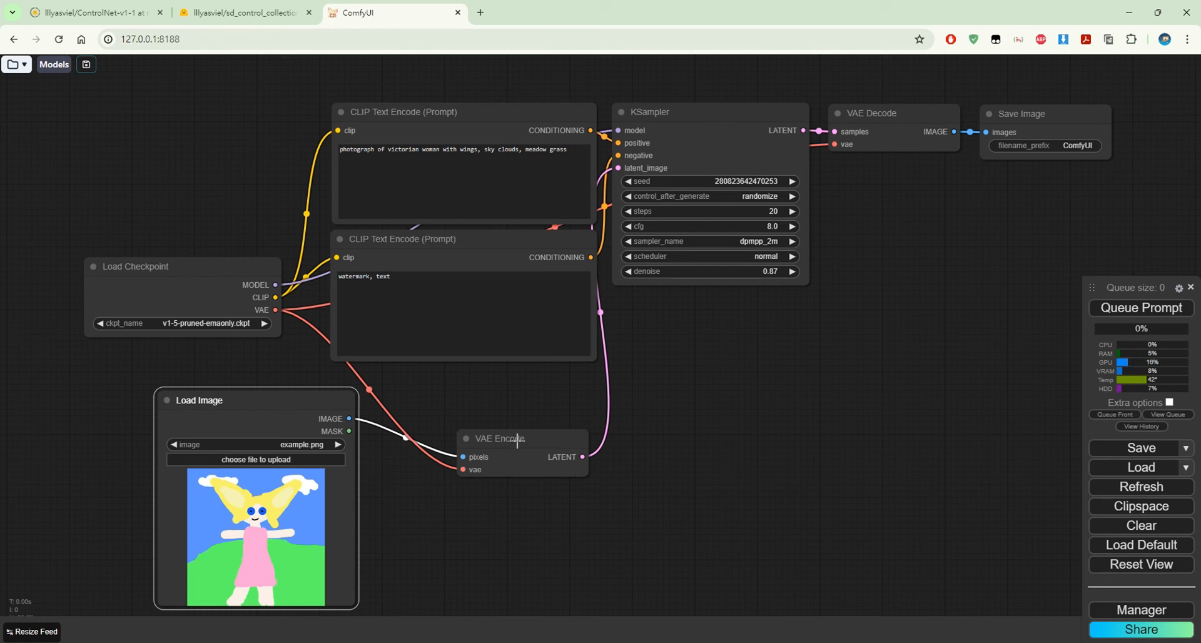
drag(549, 442, 494, 423)
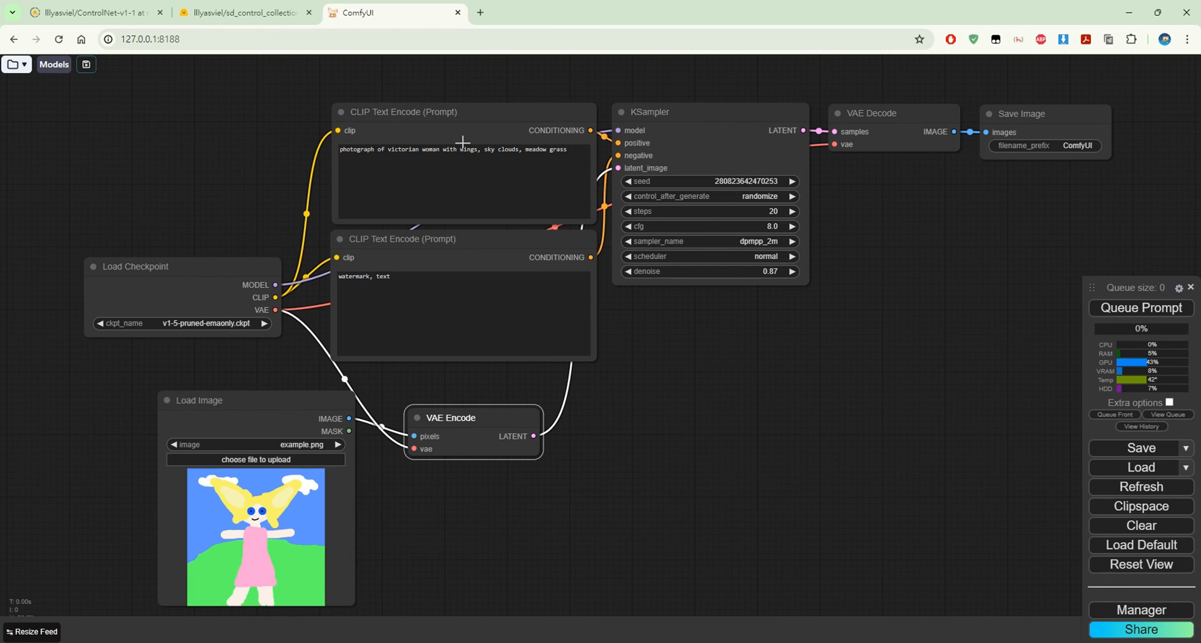
click(575, 155)
click(516, 300)
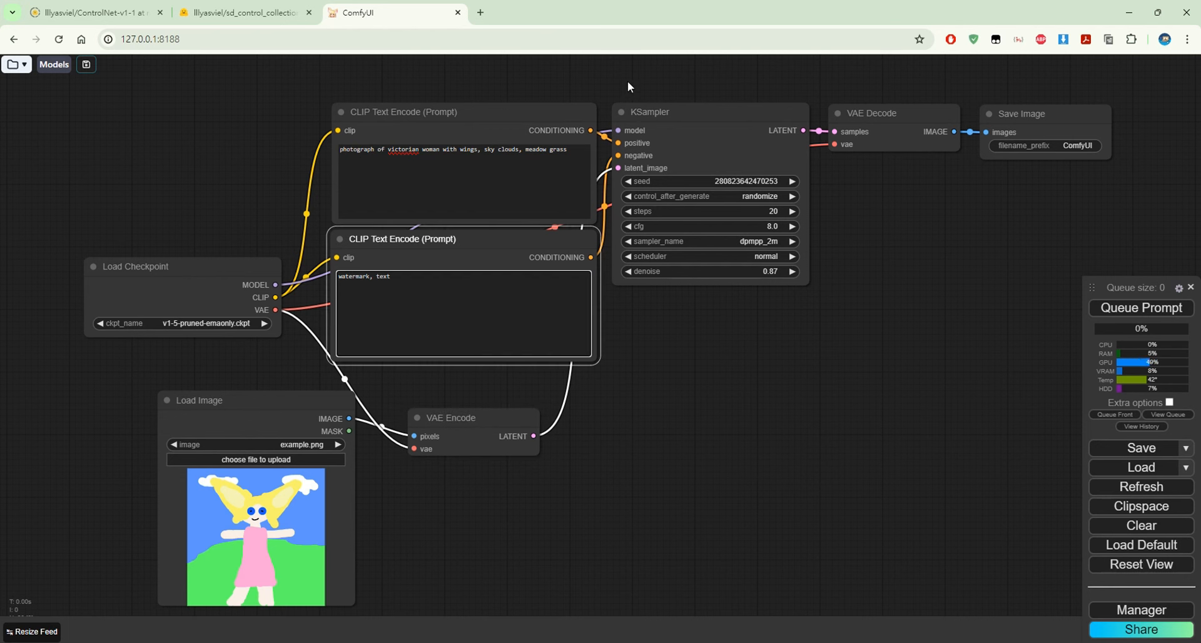
- Lower the inserted workflow's KSampler denoise to 0.00 and raise it to 1.00
click(740, 107)
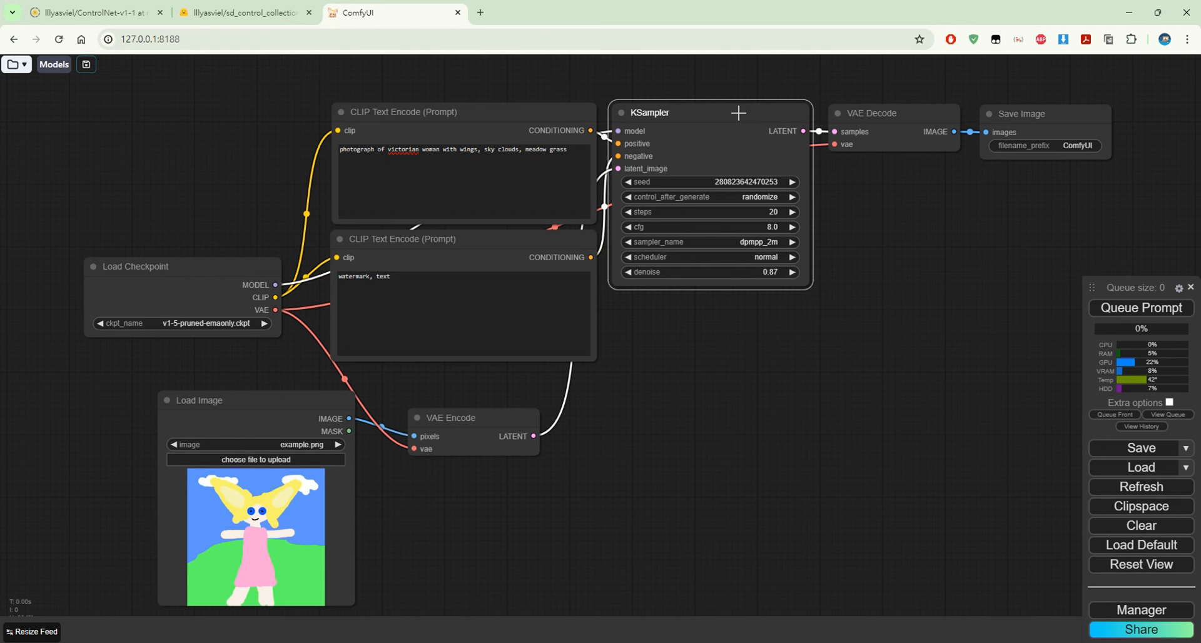
click(884, 111)
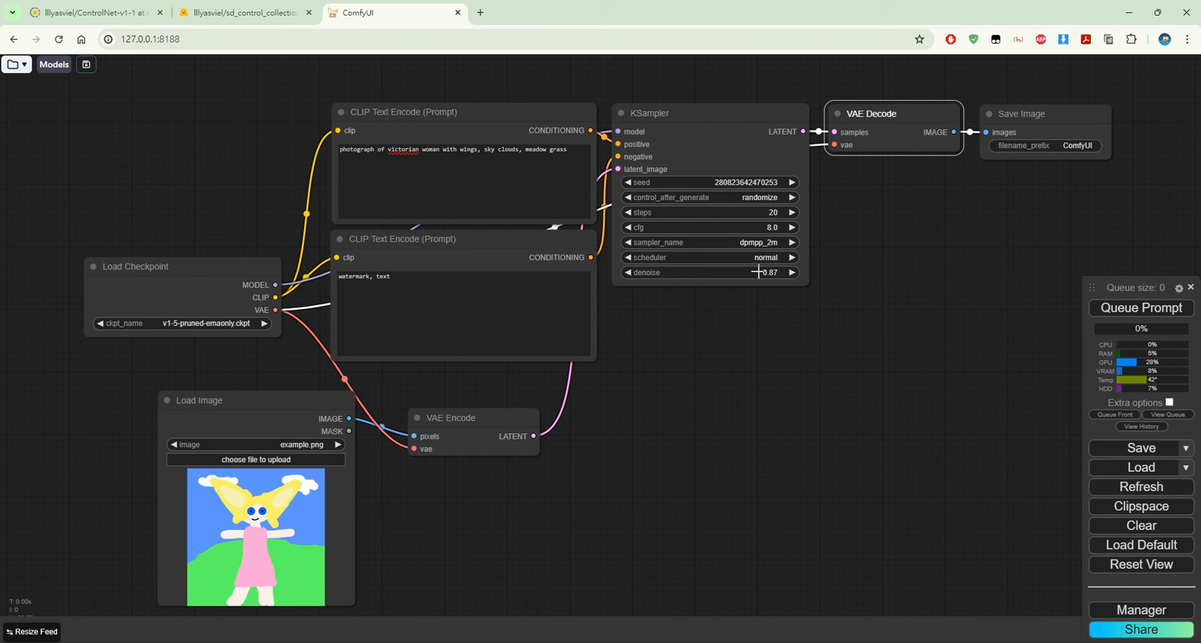
drag(777, 272, 698, 272)
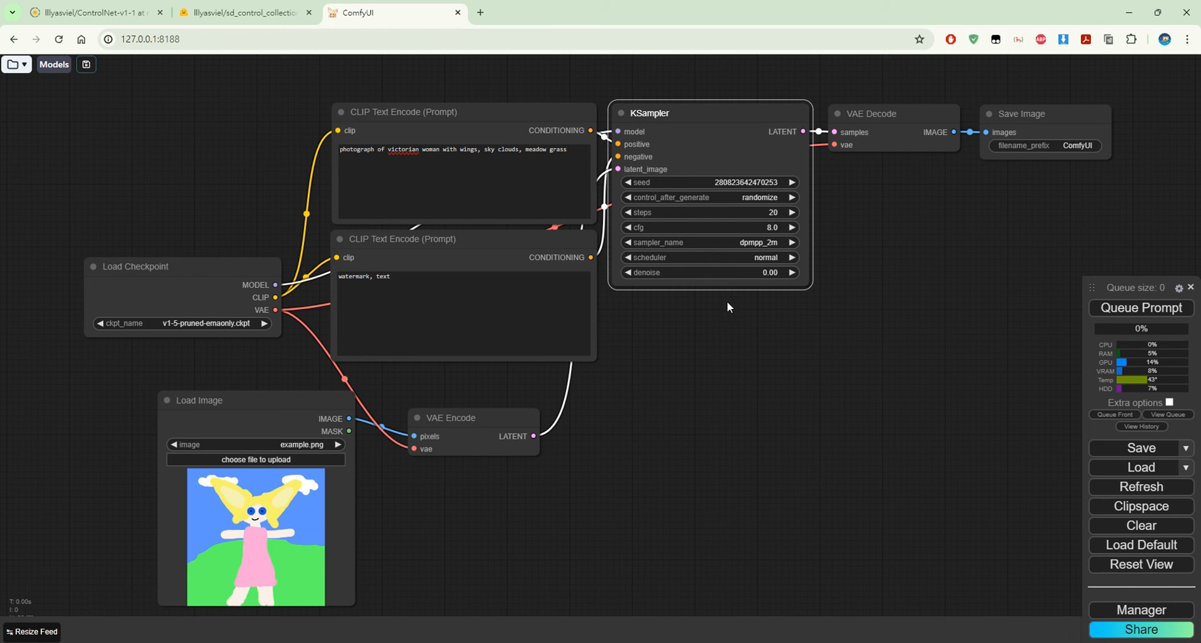
drag(743, 274, 929, 276)
- Select all nodes of the inserted img2img workflow together and remove them from the canvas
click(500, 641)
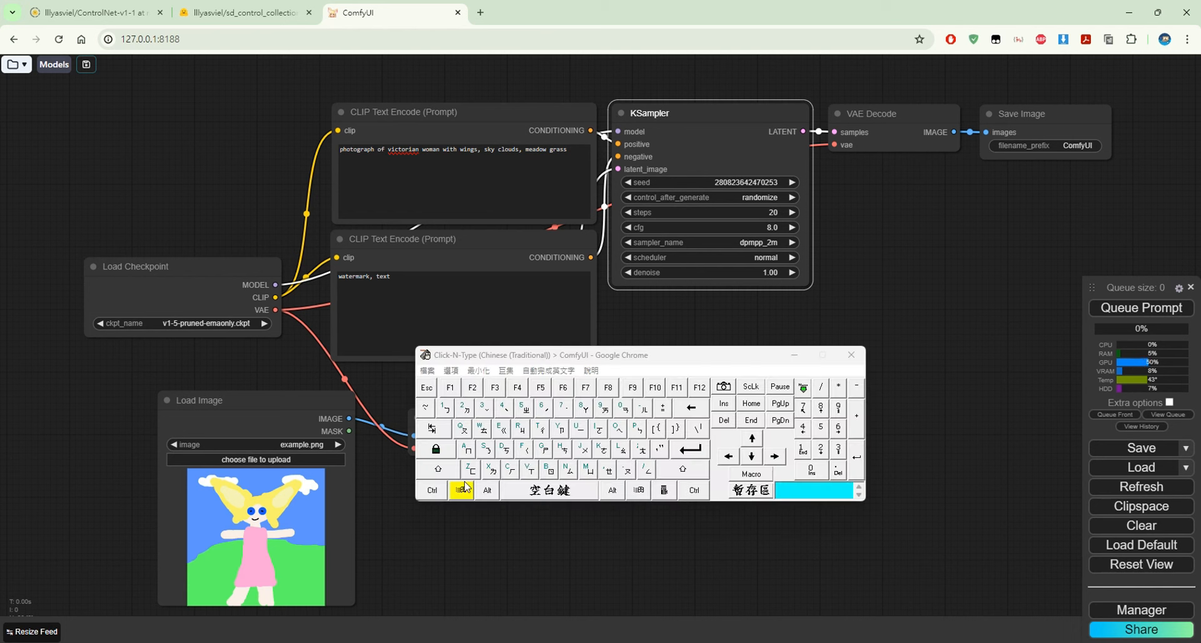
click(437, 491)
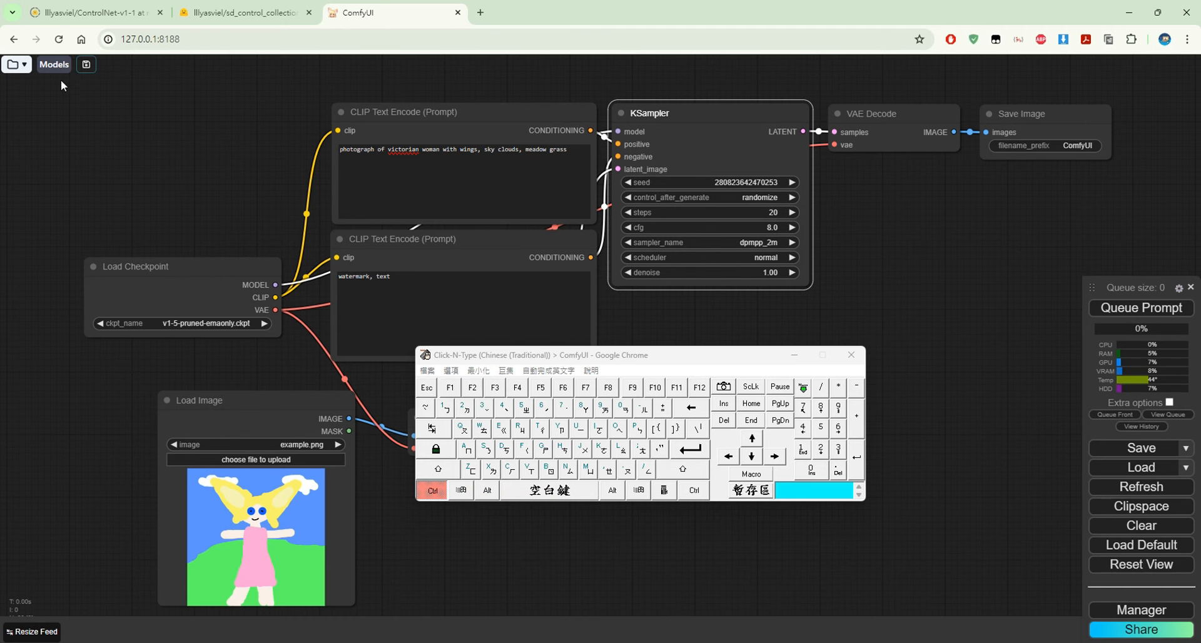
drag(62, 86, 1088, 603)
click(432, 490)
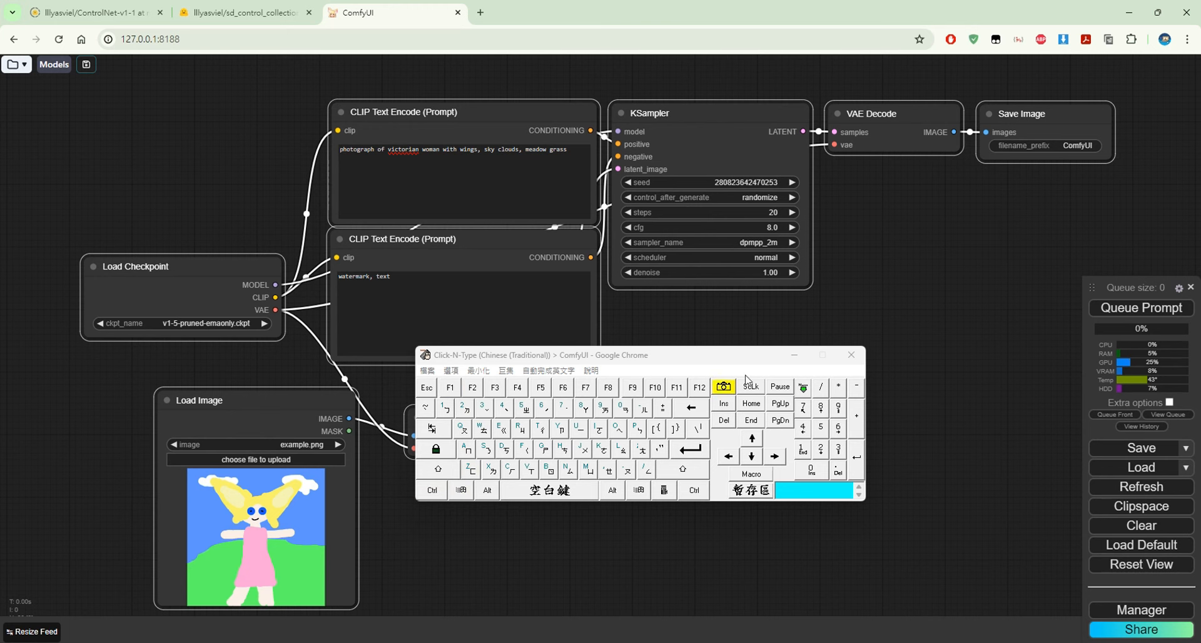
click(794, 354)
right_click(425, 243)
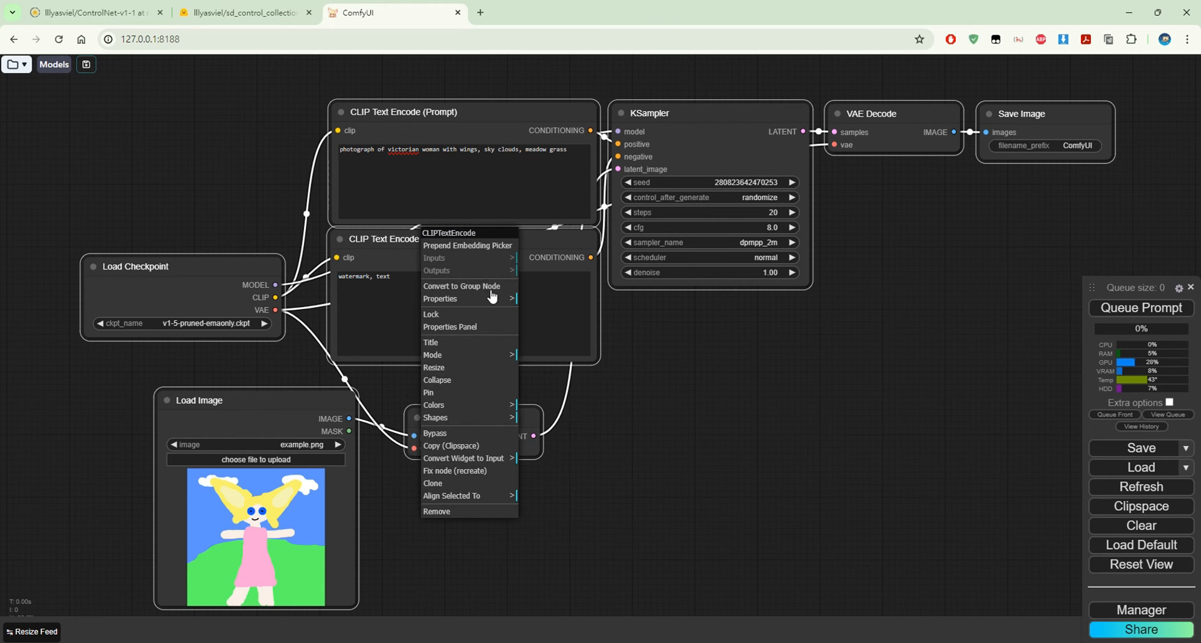
click(479, 513)
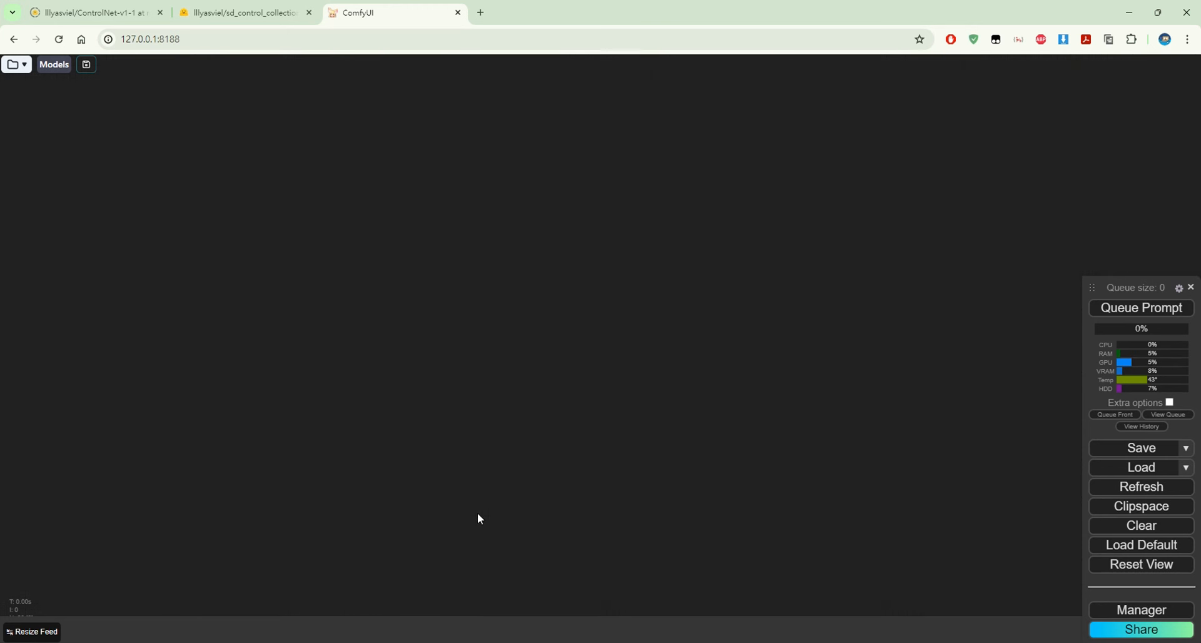
- Examine the original workflow's Load Image, WD14 Tagger, String Function, ImageCrop and Preview Image nodes and their connections
drag(276, 329, 805, 329)
drag(306, 268, 632, 25)
scroll(800, 322, up, 4)
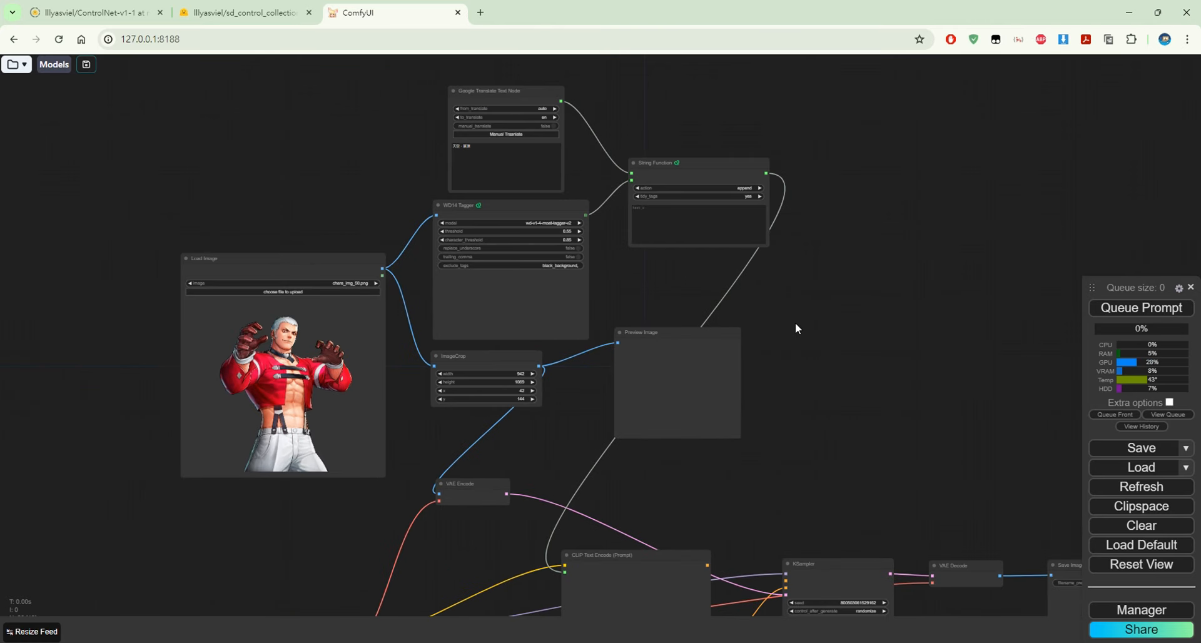
drag(796, 327, 835, 378)
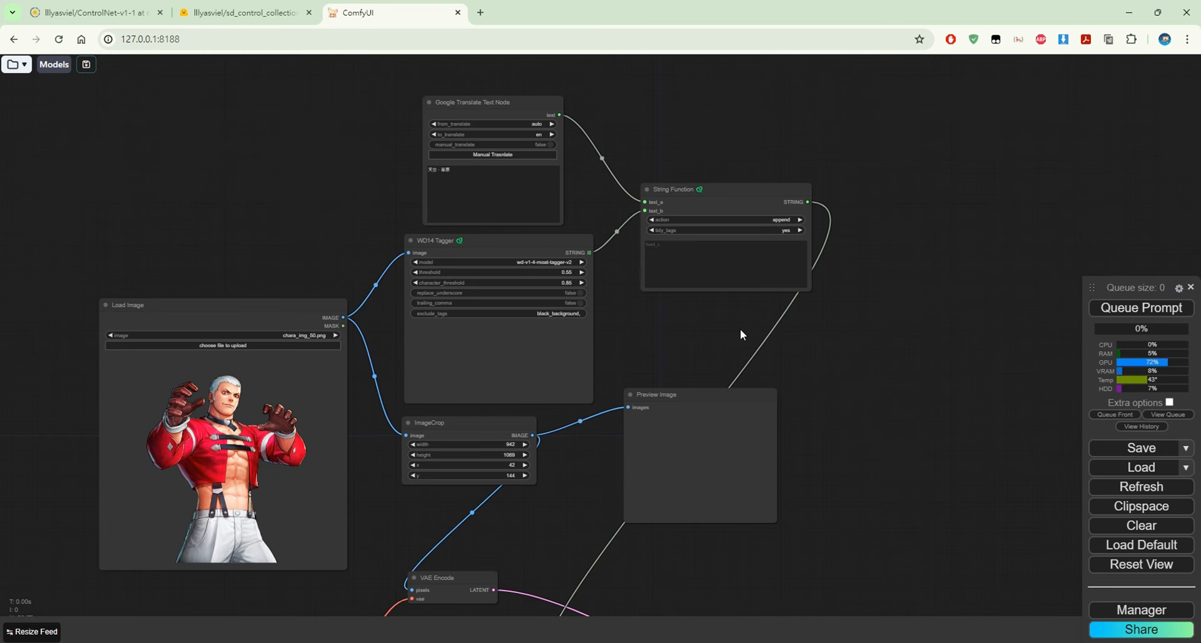
scroll(654, 327, up, 2)
drag(618, 341, 680, 280)
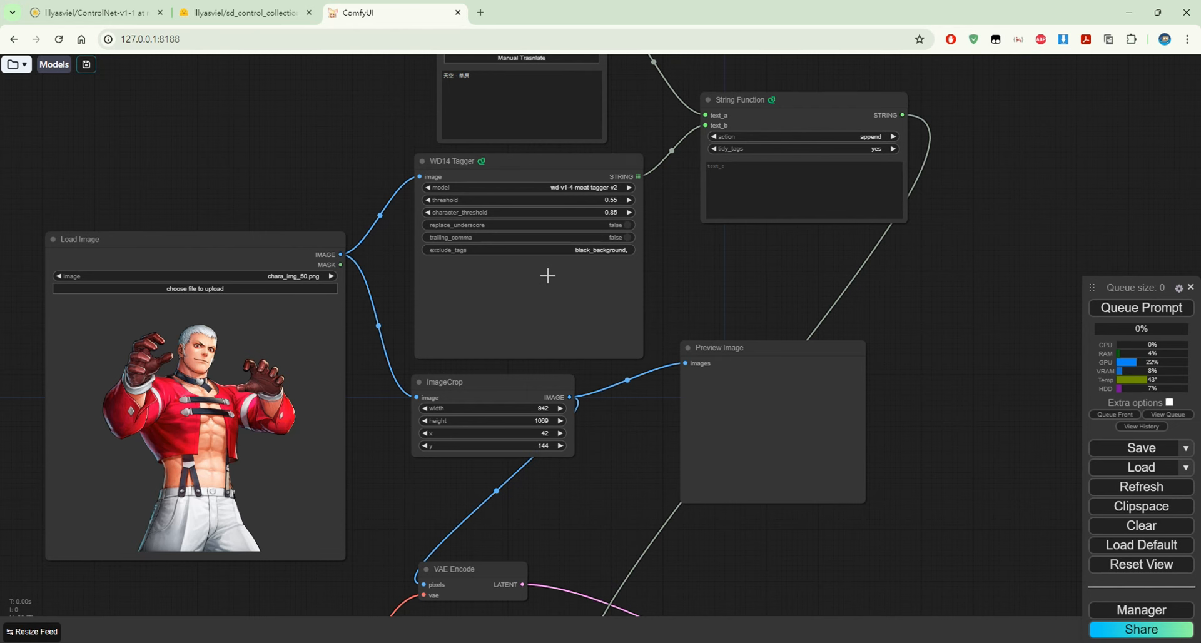
scroll(374, 199, up, 1)
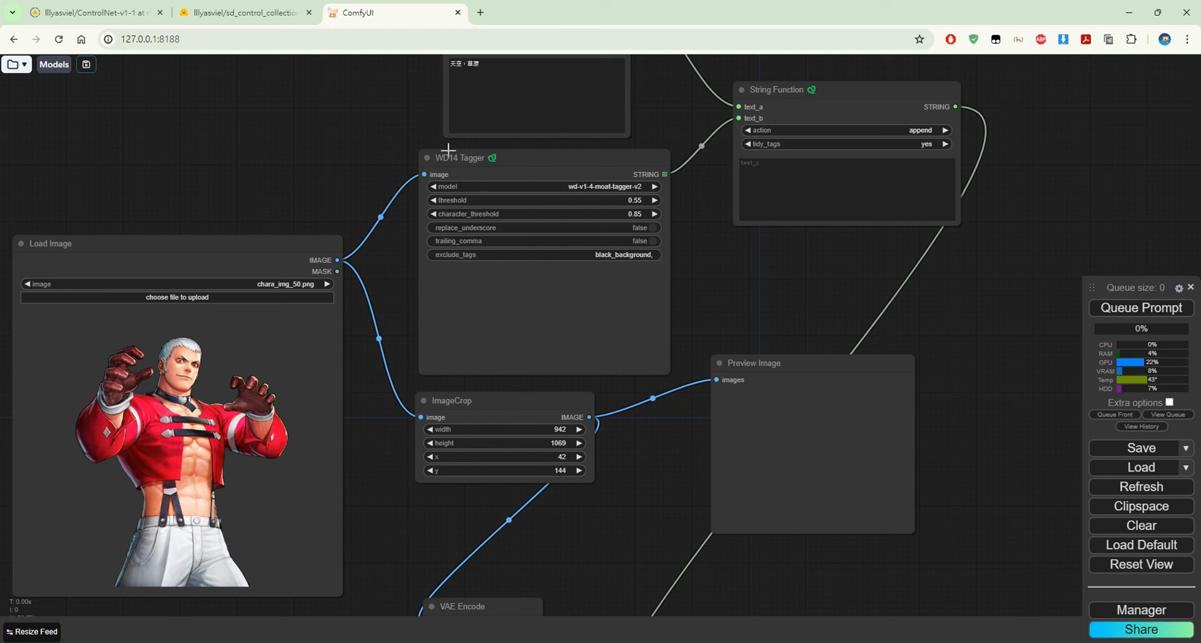
right_click(719, 257)
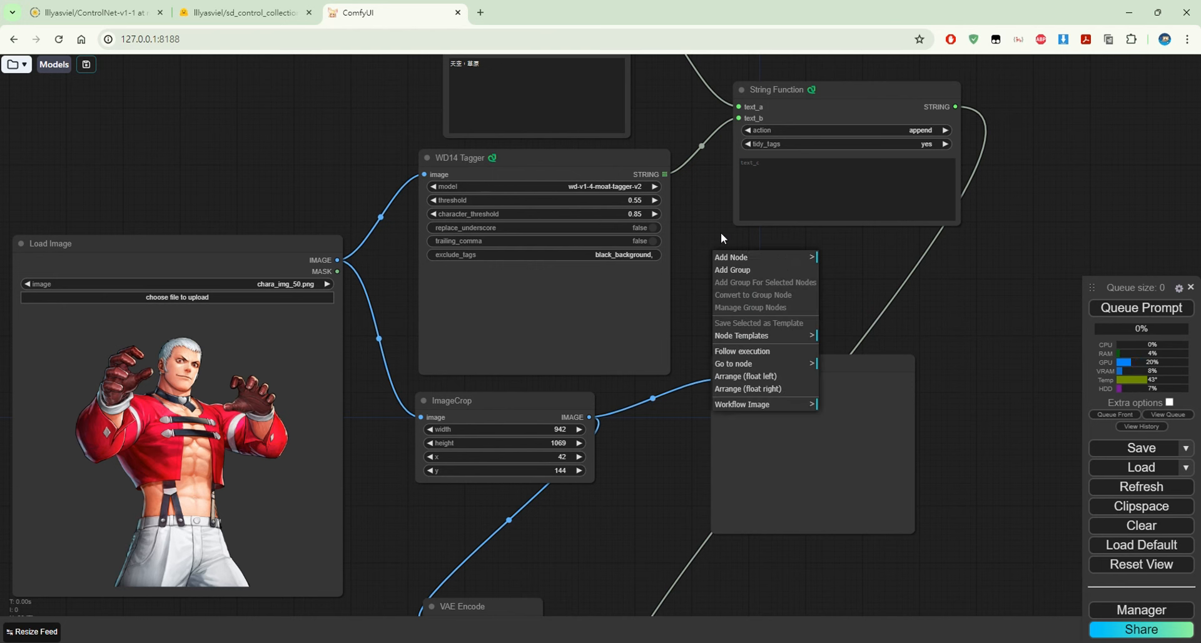
double_click(692, 240)
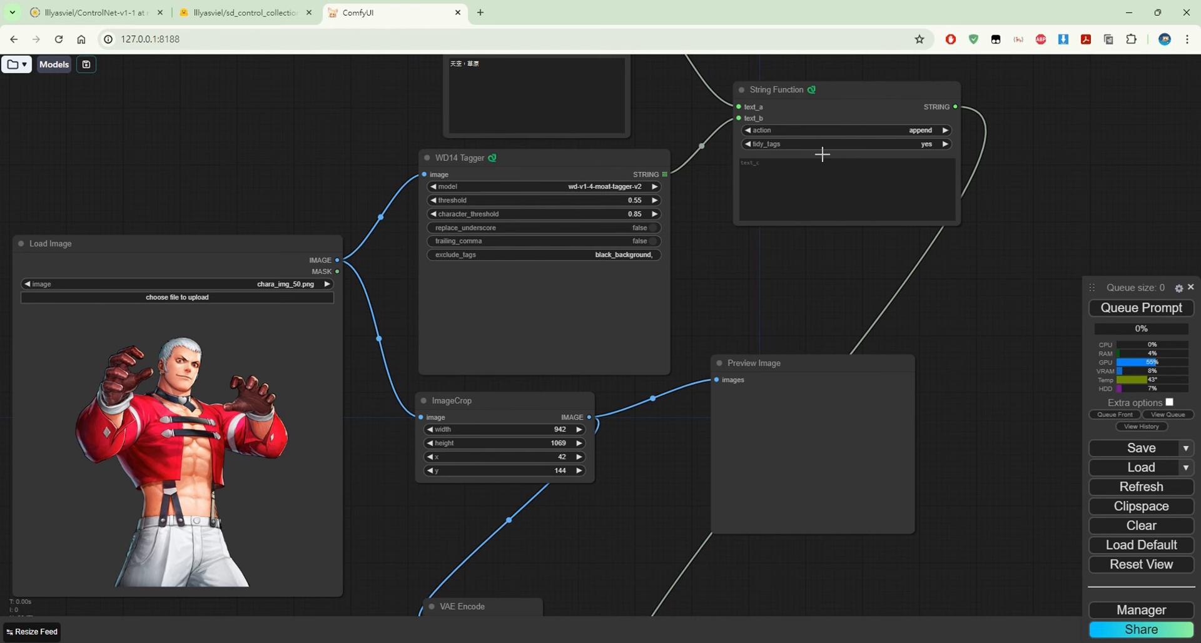
drag(764, 275, 760, 317)
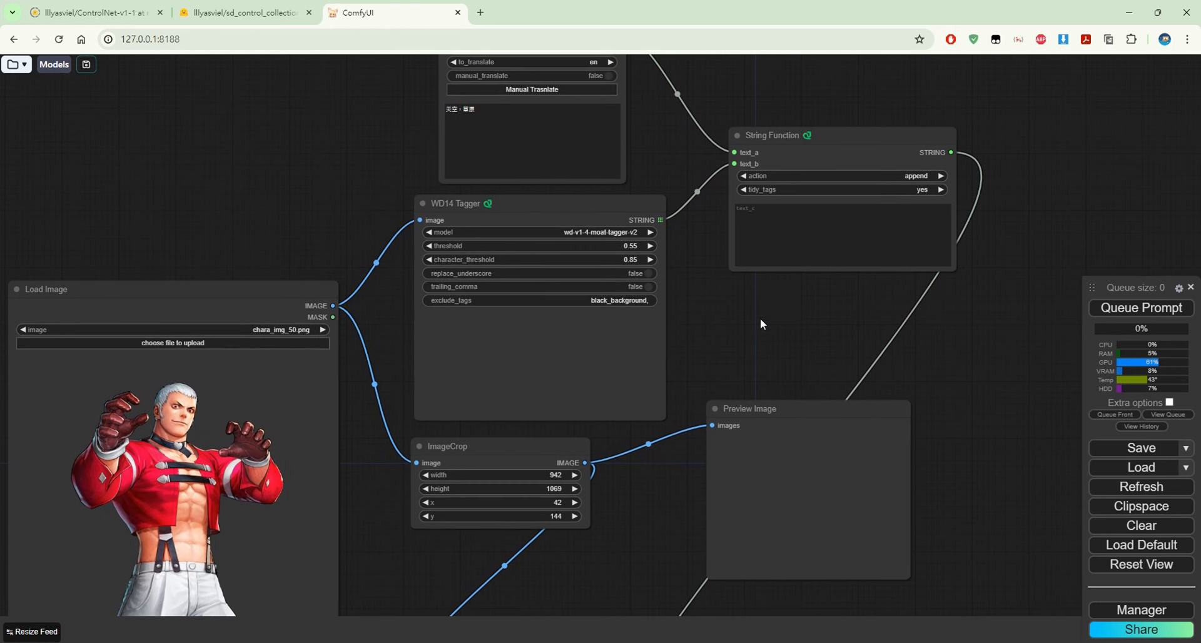
scroll(351, 241, down, 3)
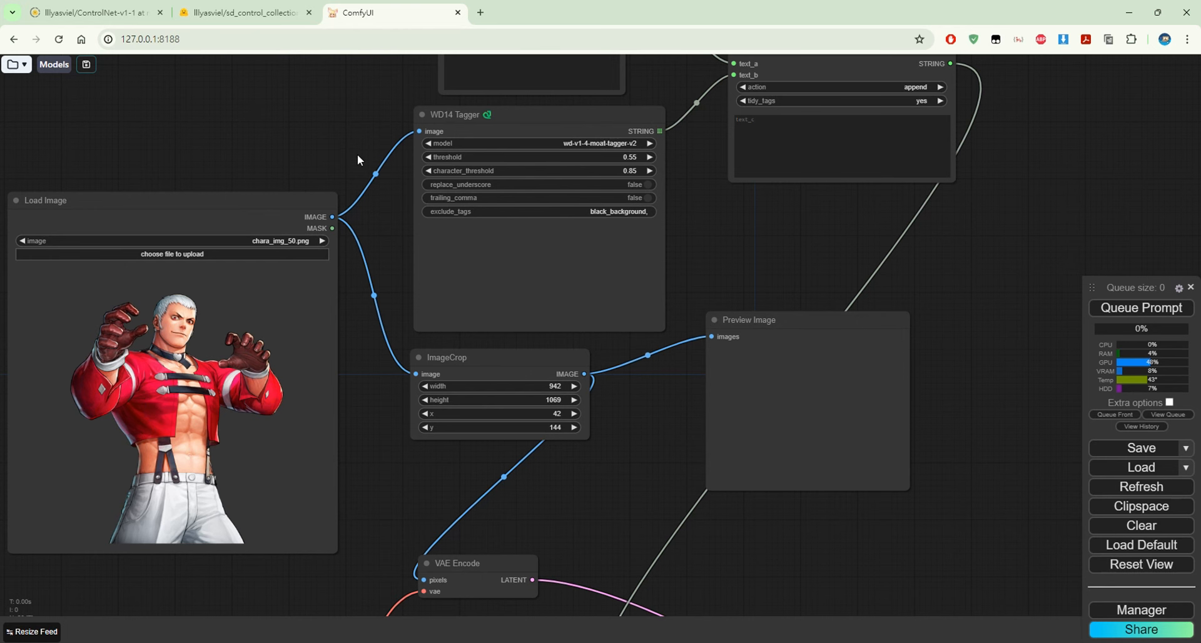
drag(358, 154, 358, 174)
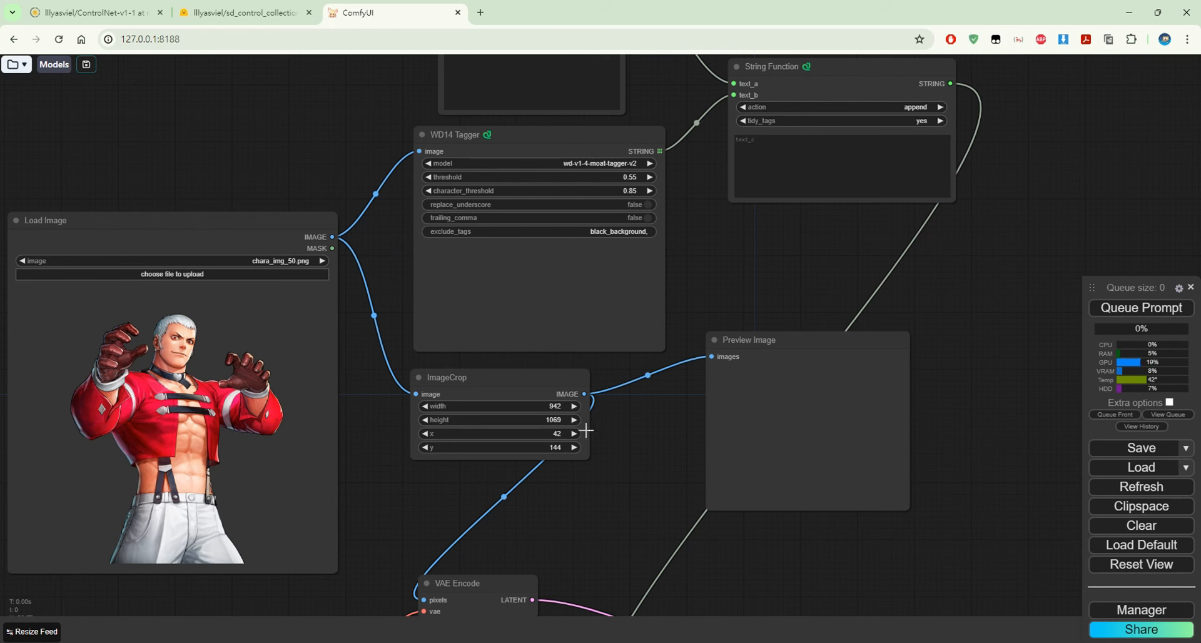
- Delete the link from ImageCrop's image output to the pixels input of VAE Encode
drag(624, 497, 576, 246)
click(451, 232)
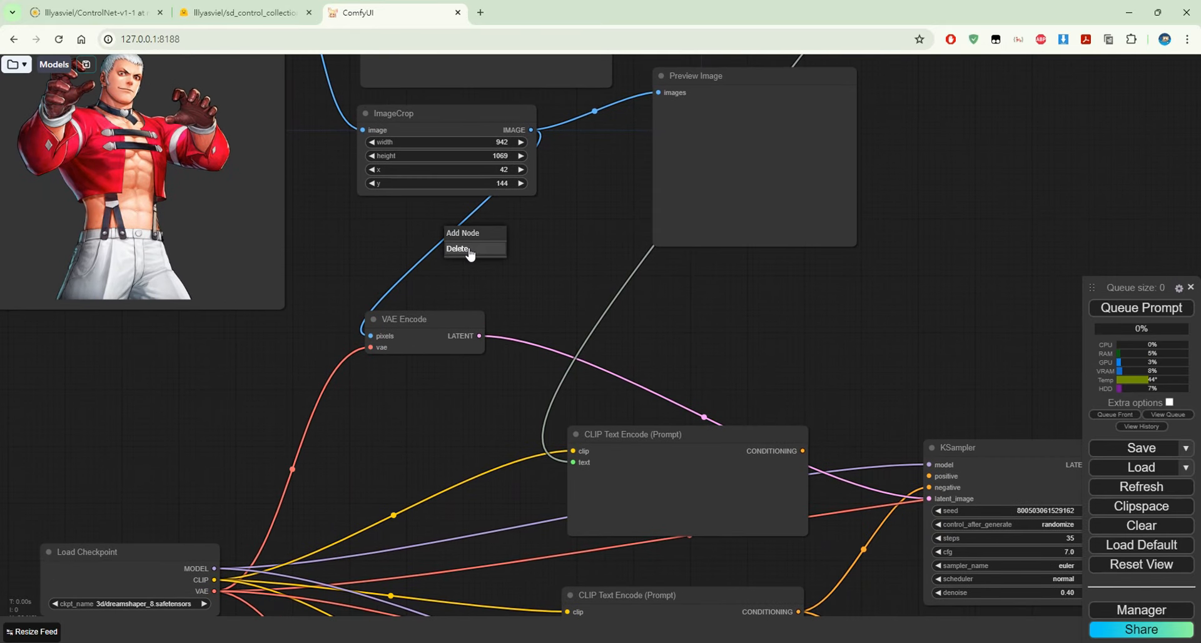
click(472, 254)
- Show the extra queue options, enable Auto Queue in instant mode and queue the prompt
drag(563, 234, 467, 469)
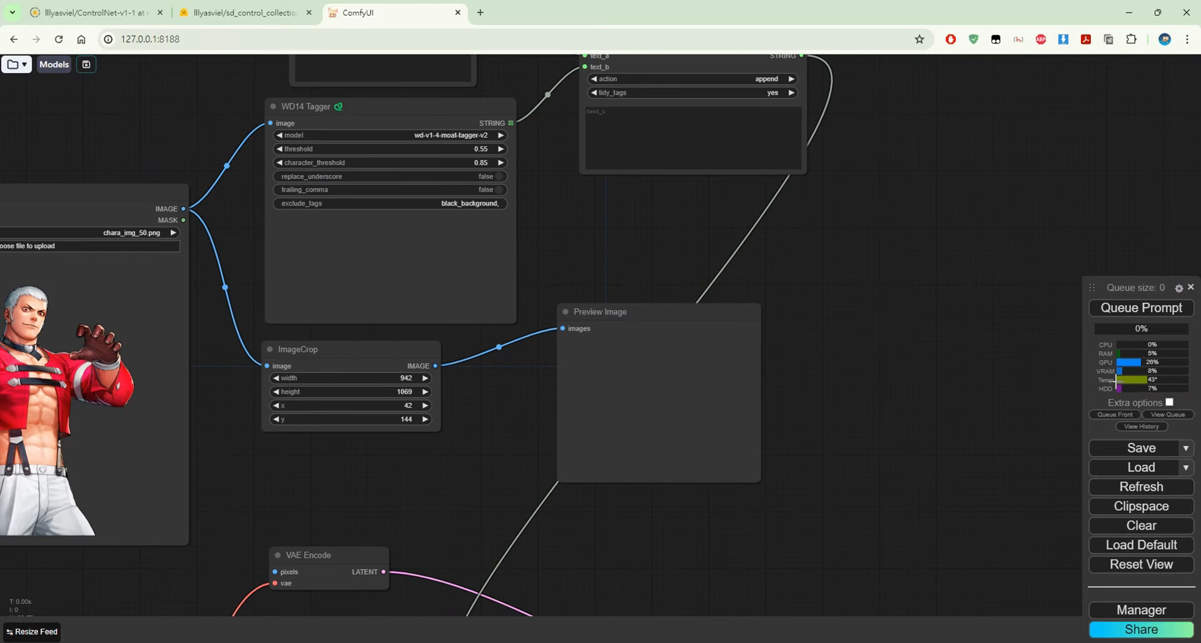
click(1170, 401)
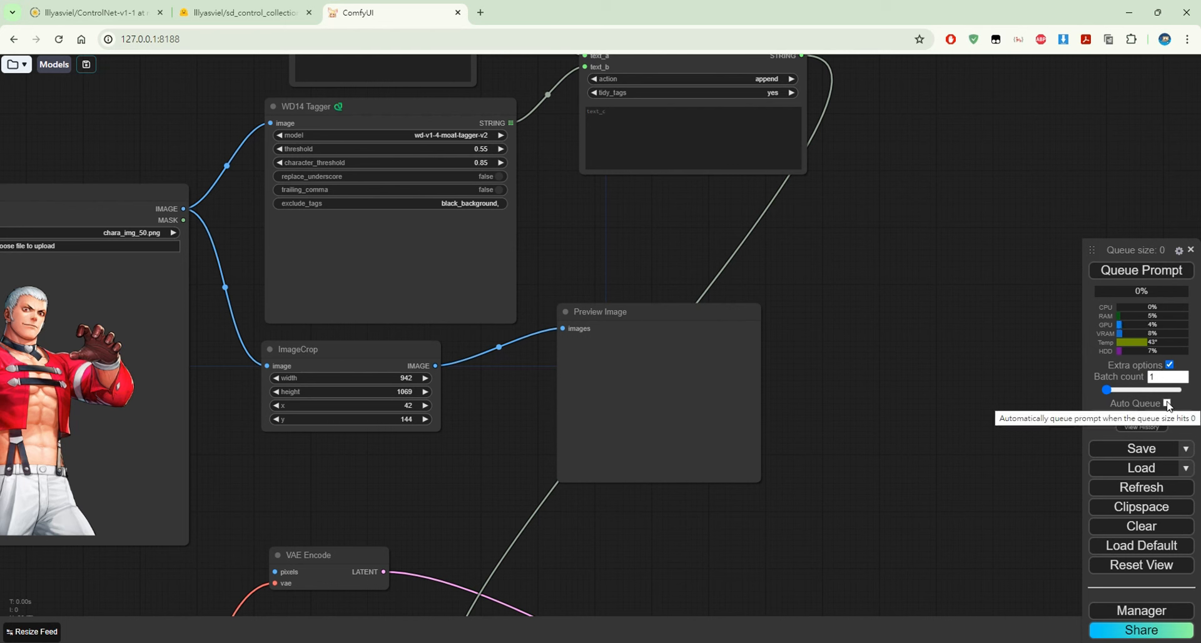
click(1167, 404)
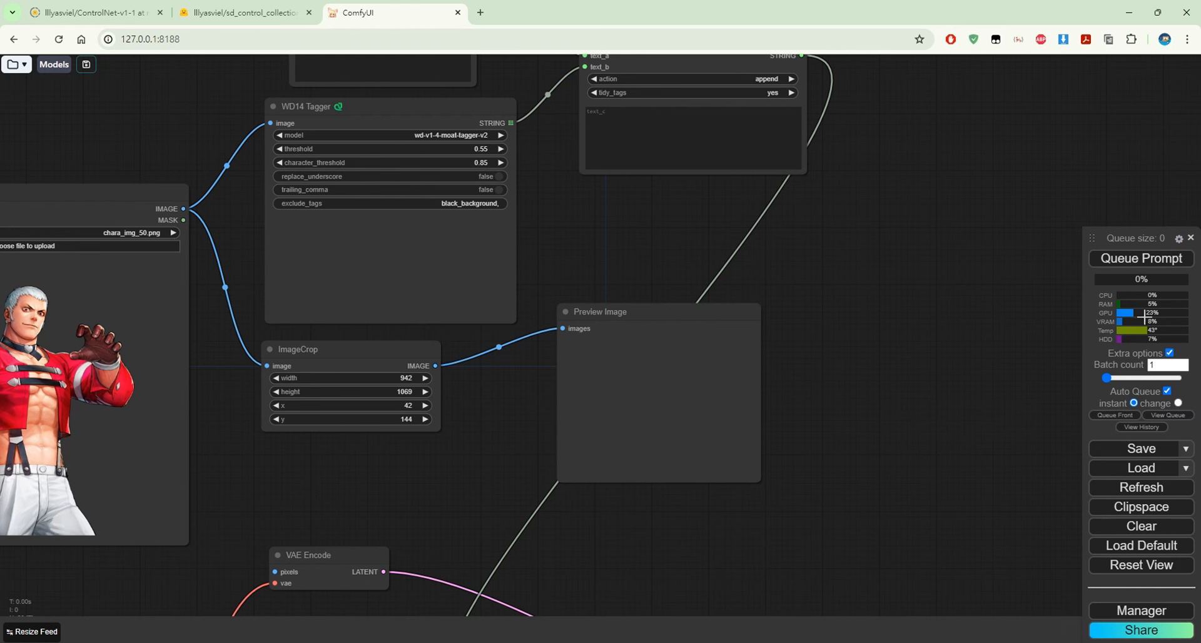
click(1132, 258)
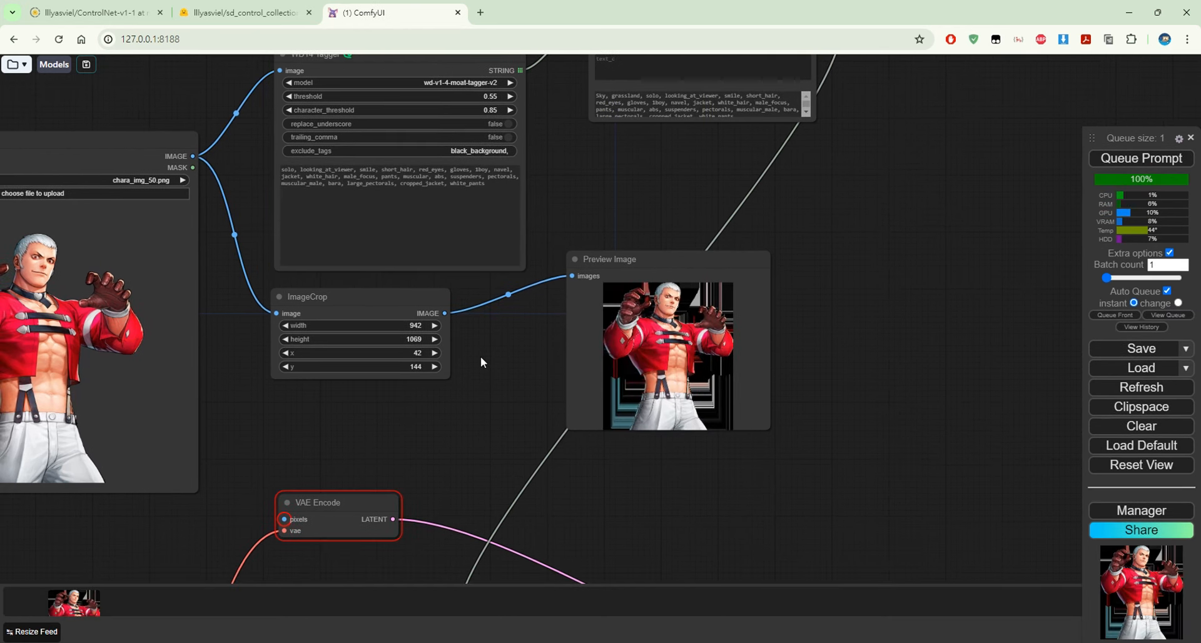
- Set the x offset of the ImageCrop node to 42
drag(481, 362, 474, 402)
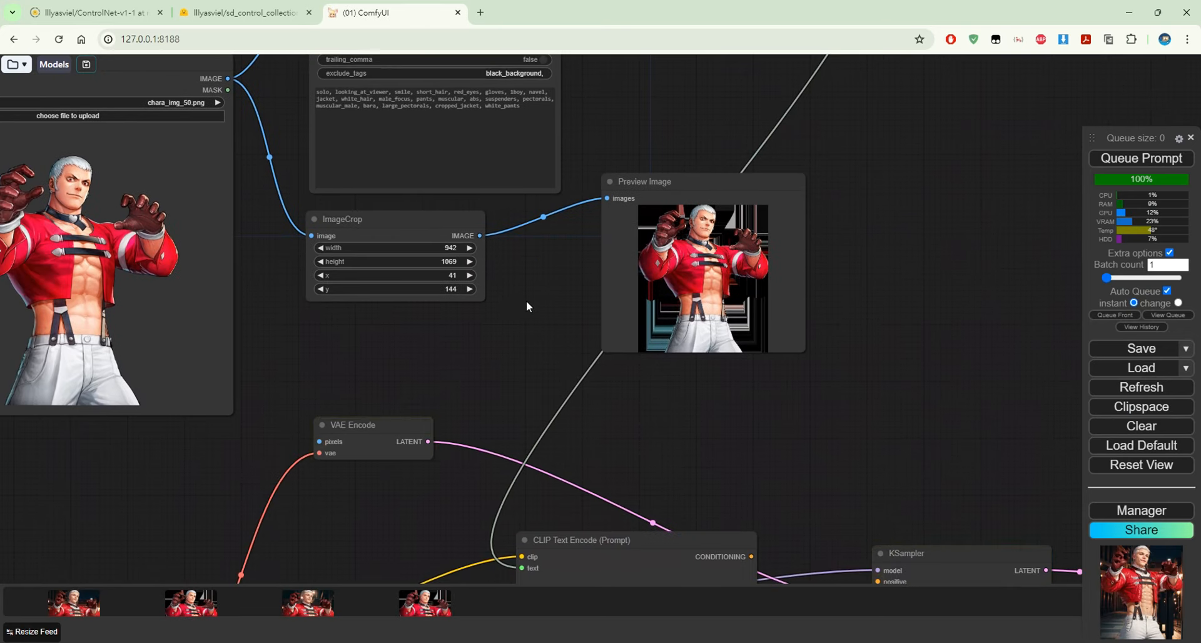
drag(525, 303, 533, 359)
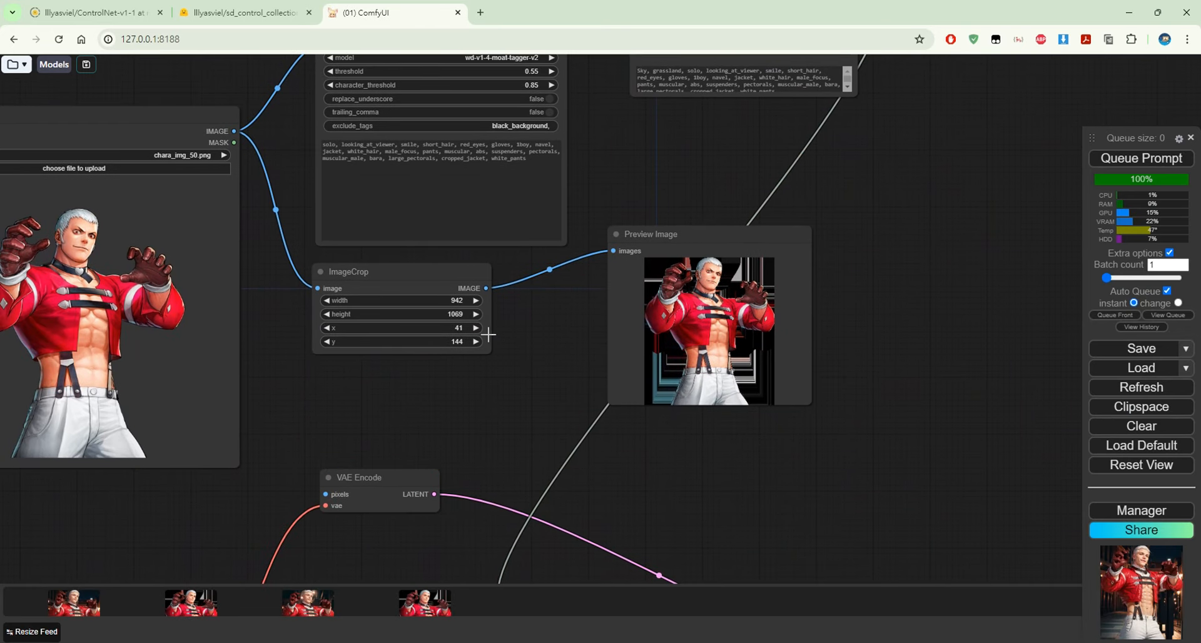
click(476, 327)
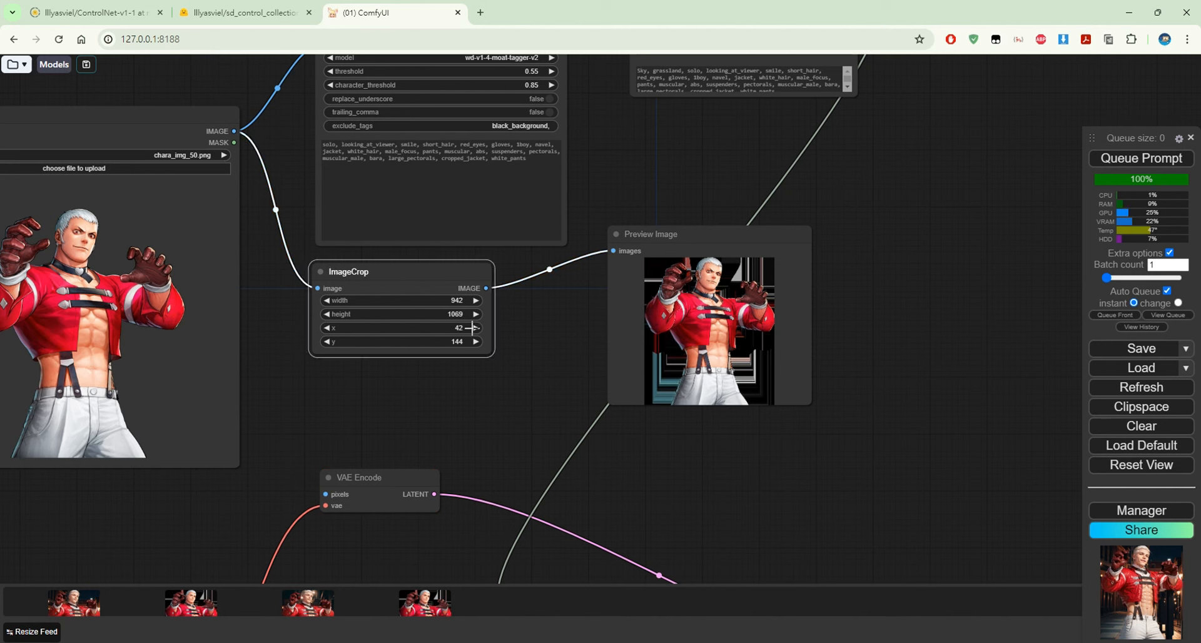
- Raise the x offset of the ImageCrop node to 48
click(472, 328)
click(472, 328)
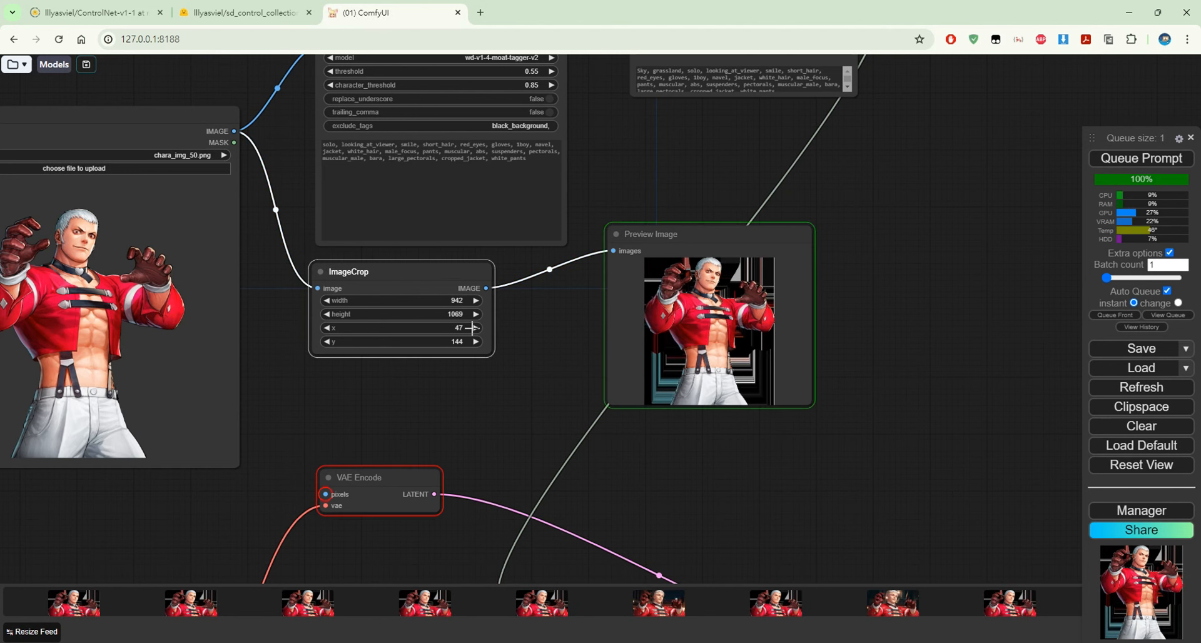
click(472, 328)
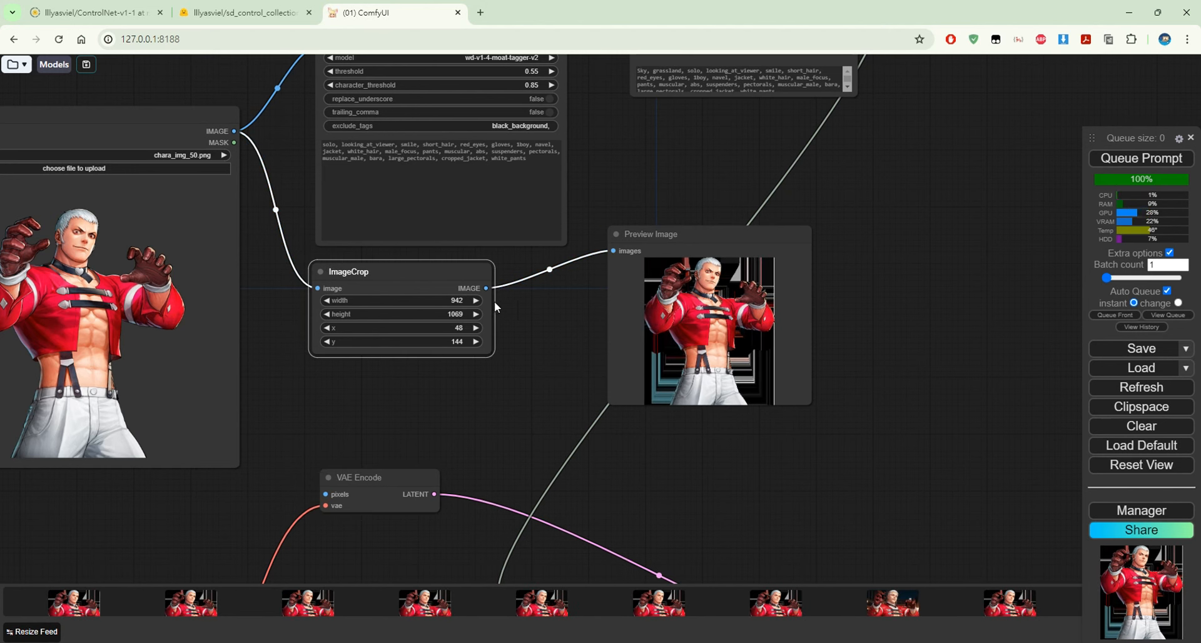
- Return the x offset of the ImageCrop node to 42
click(333, 329)
click(332, 329)
click(332, 328)
click(333, 328)
click(332, 329)
click(332, 328)
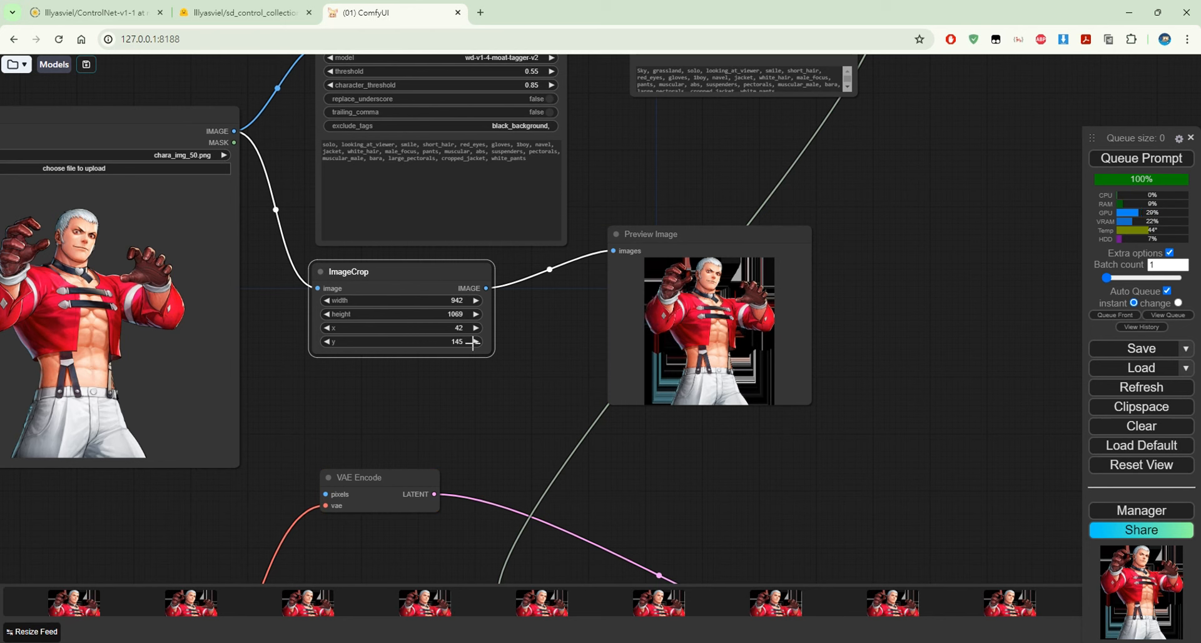
- Raise the y offset of the ImageCrop node to 150
click(474, 343)
click(473, 343)
click(474, 343)
click(473, 342)
click(474, 343)
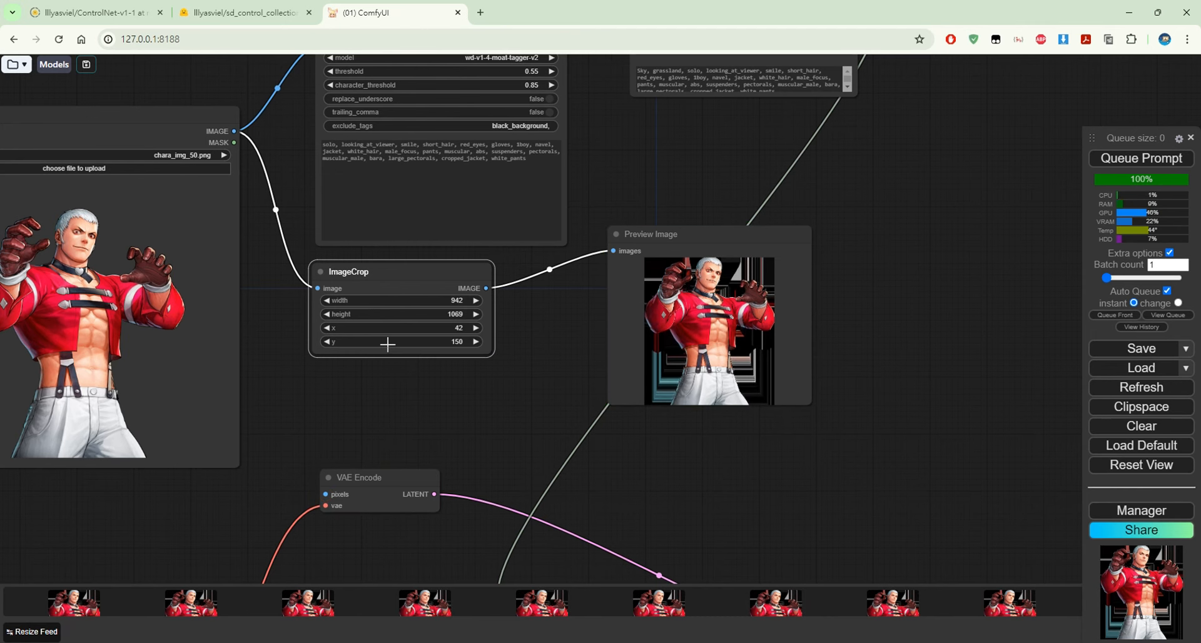
- Lower the y offset of the ImageCrop node to 144
click(337, 343)
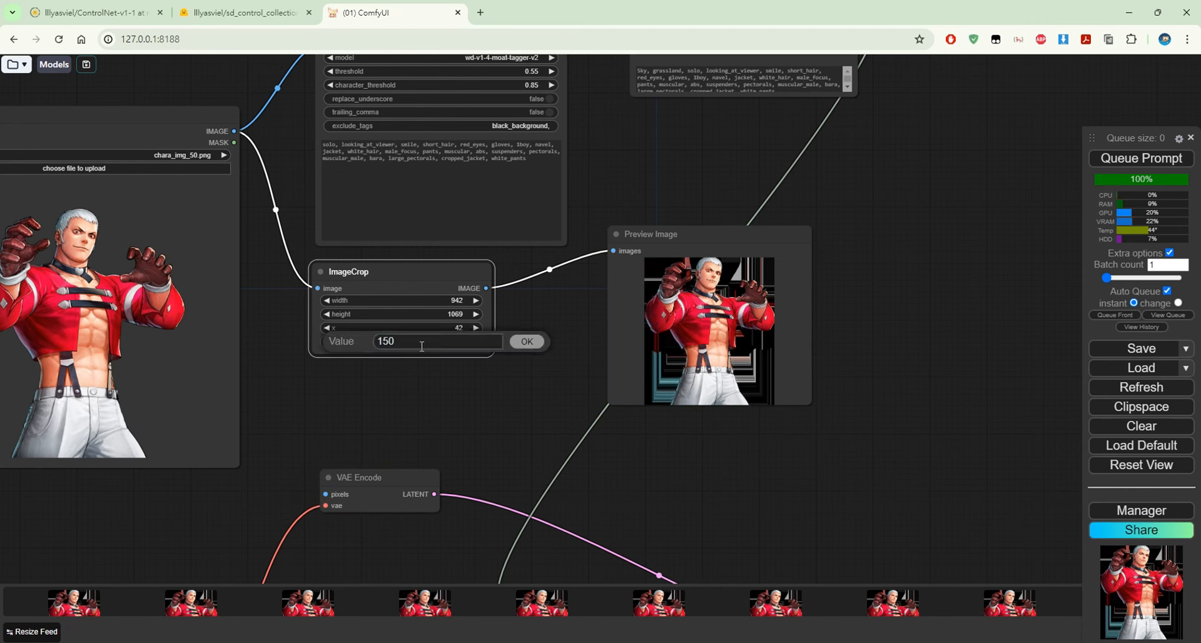
click(526, 341)
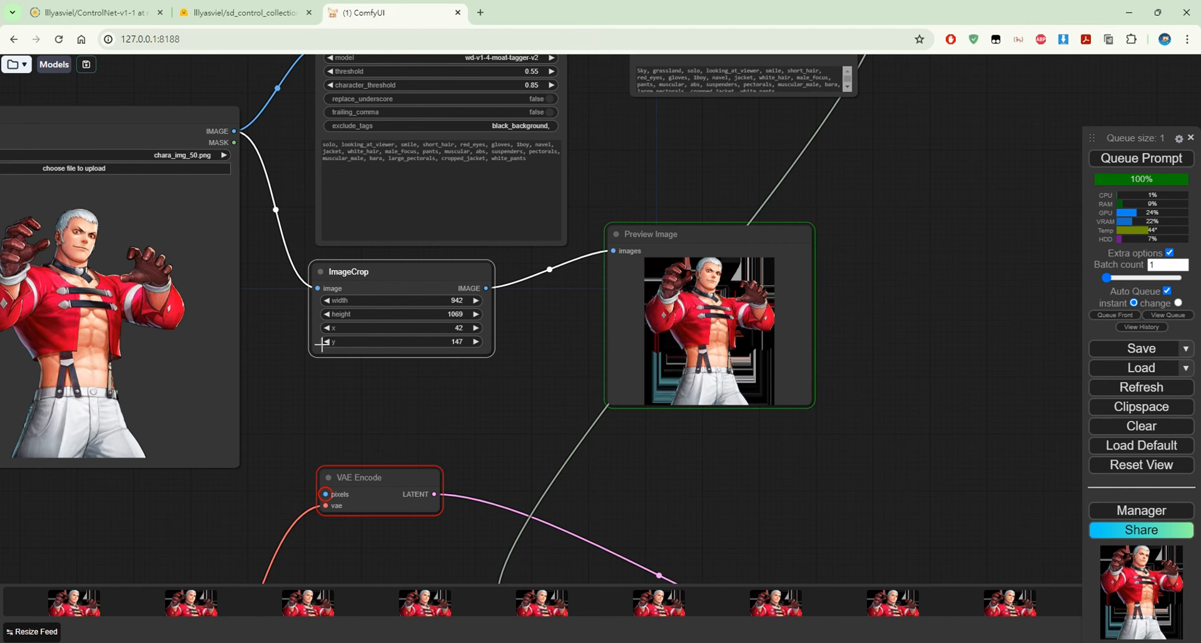
click(323, 344)
click(323, 343)
click(323, 343)
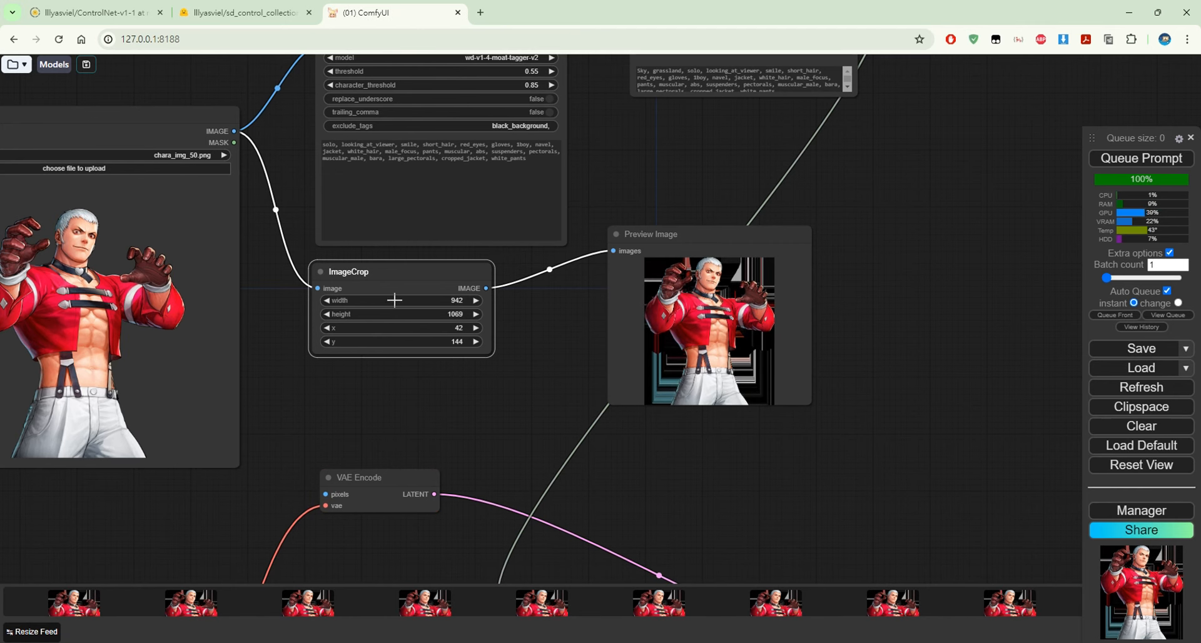
- Turn off Auto Queue and reconnect ImageCrop's image output to the pixels input of VAE Encode
drag(542, 267, 546, 417)
drag(660, 392, 661, 386)
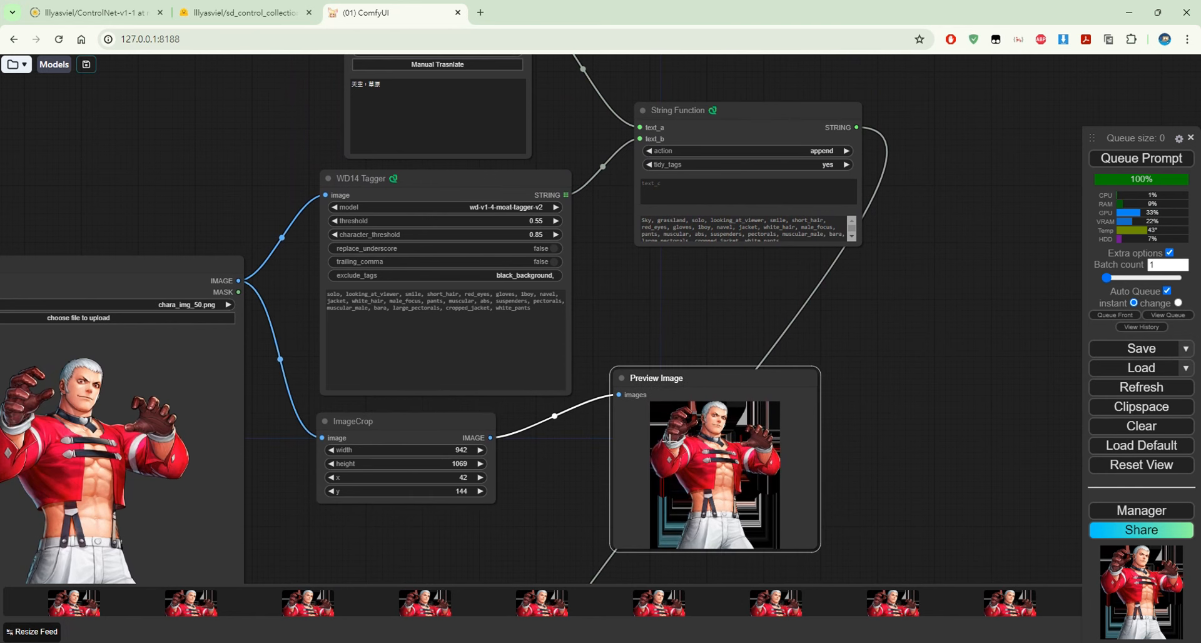
drag(547, 491, 536, 294)
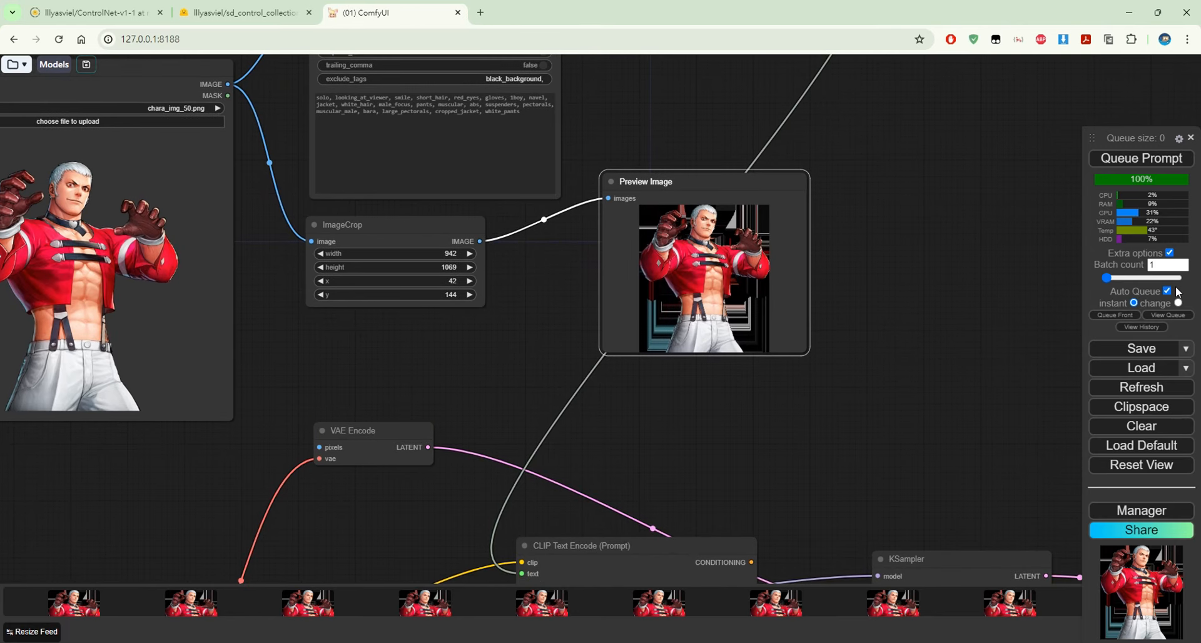
click(1167, 291)
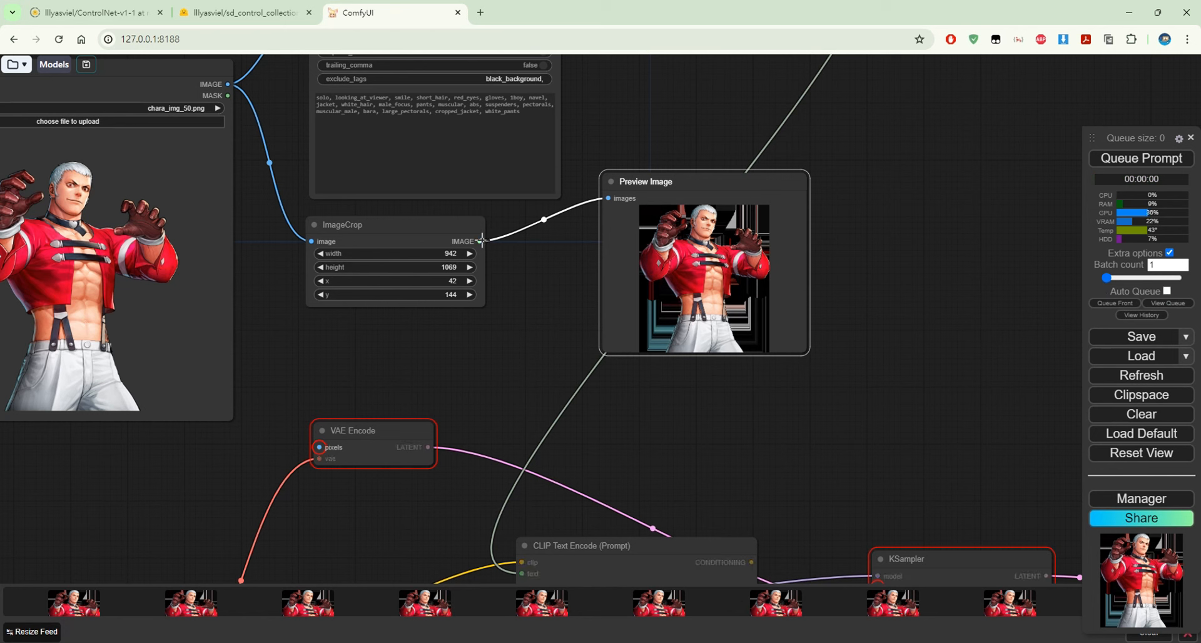
drag(480, 241, 320, 446)
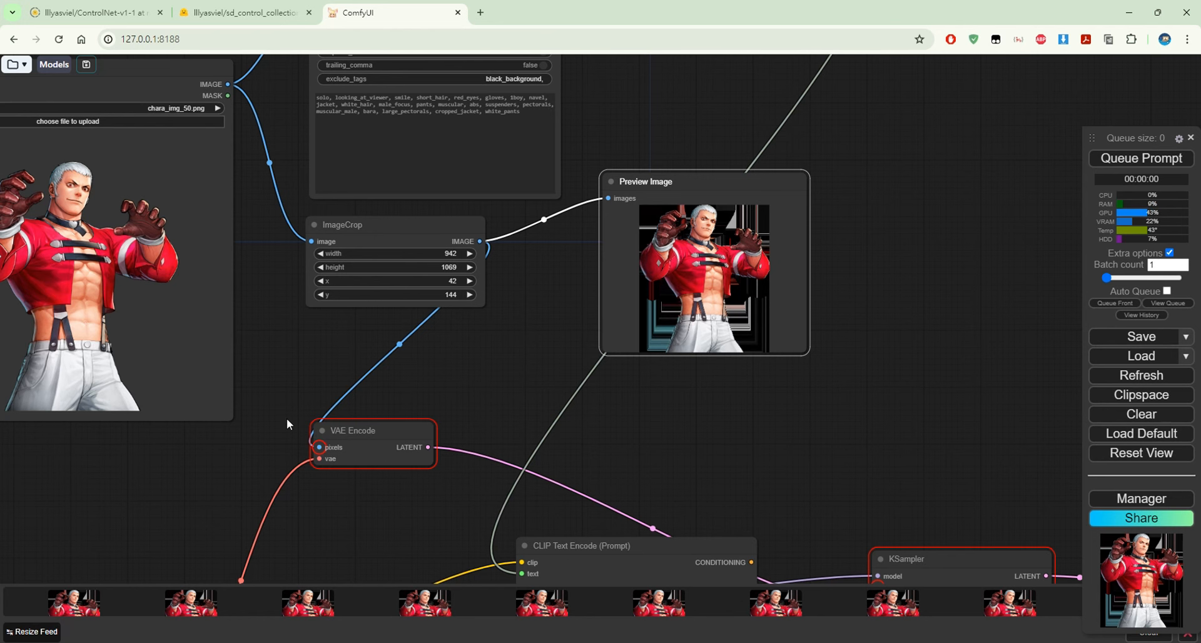
- Examine the WD14 Tagger node's generated tags and exclude_tags setting, and its link to String Function
drag(555, 344, 559, 541)
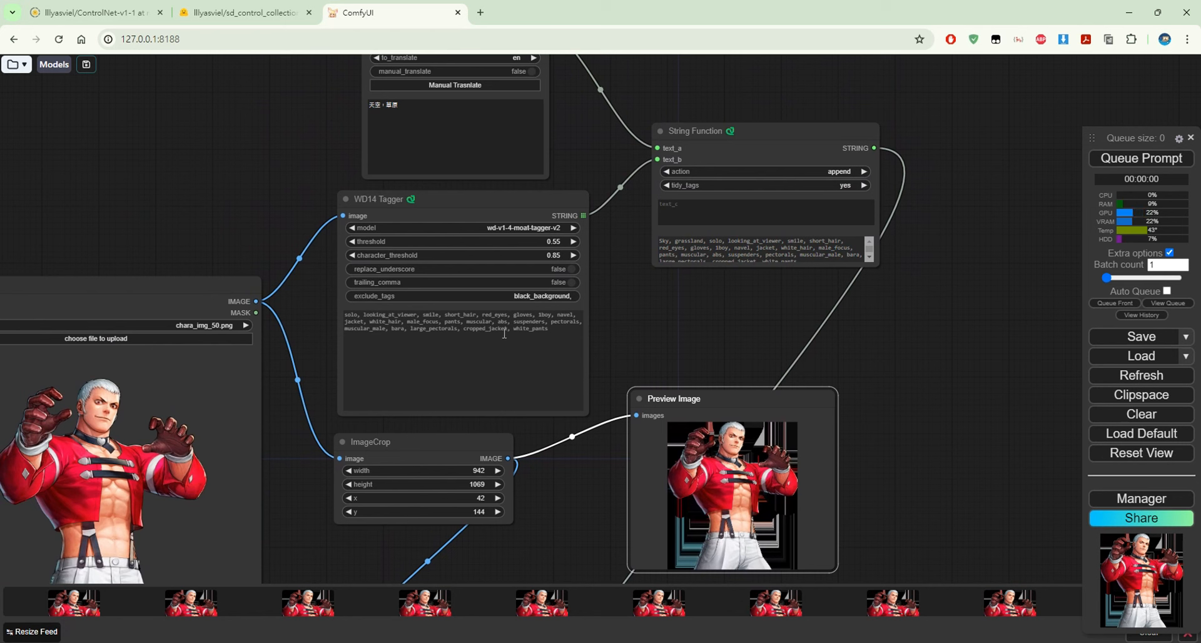
drag(557, 328, 329, 301)
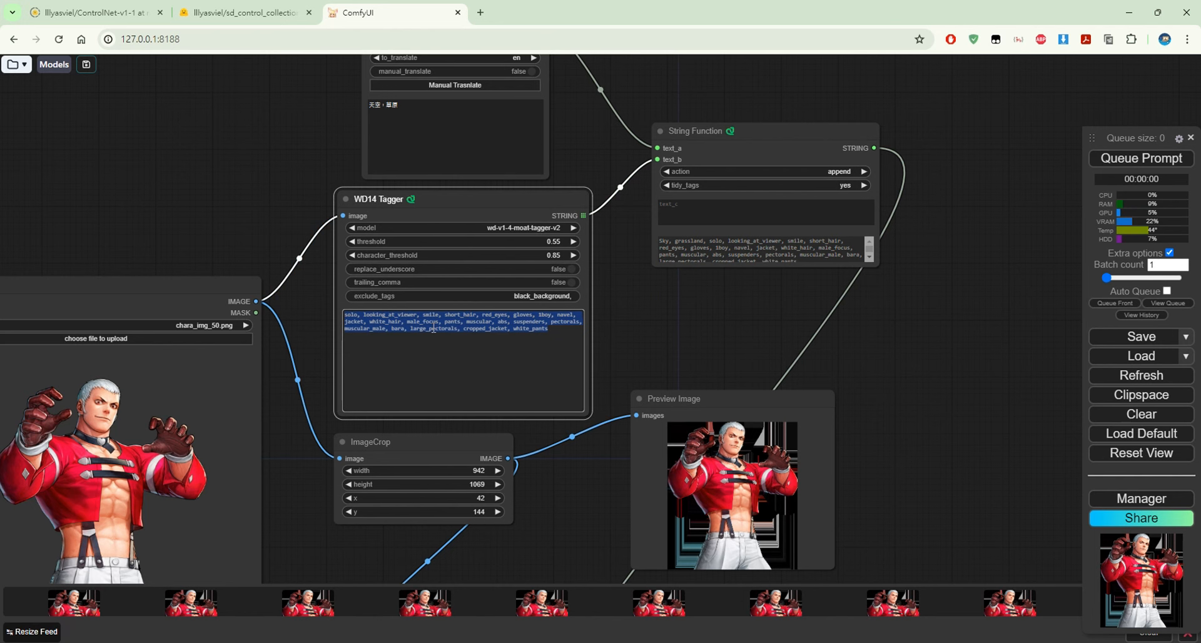
scroll(311, 287, up, 2)
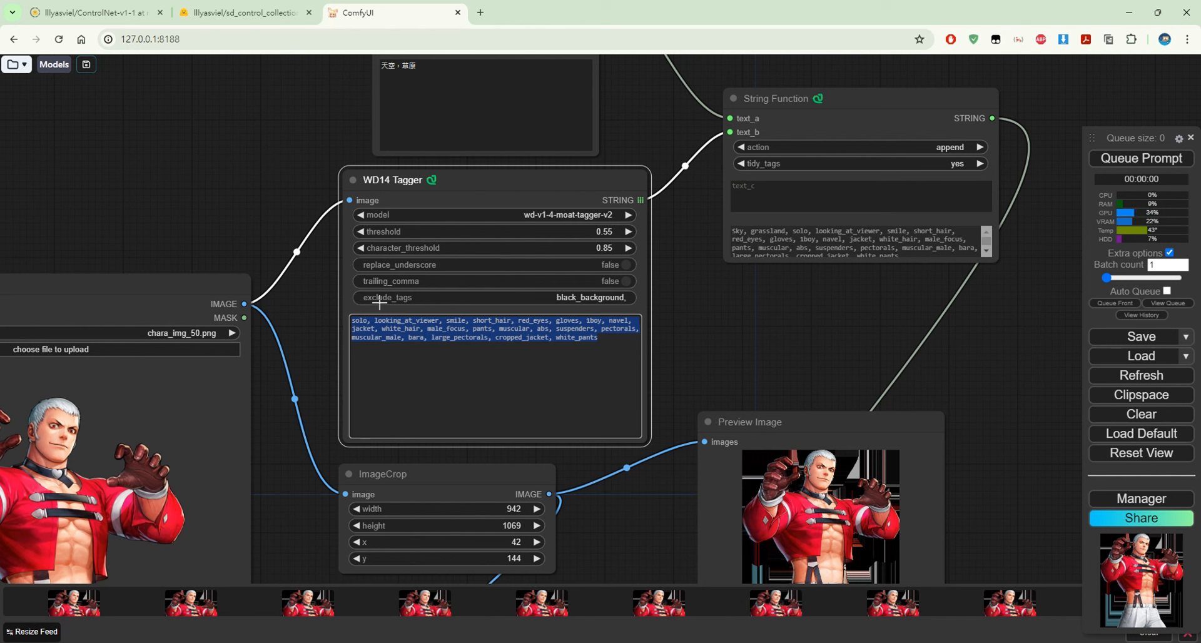
click(511, 299)
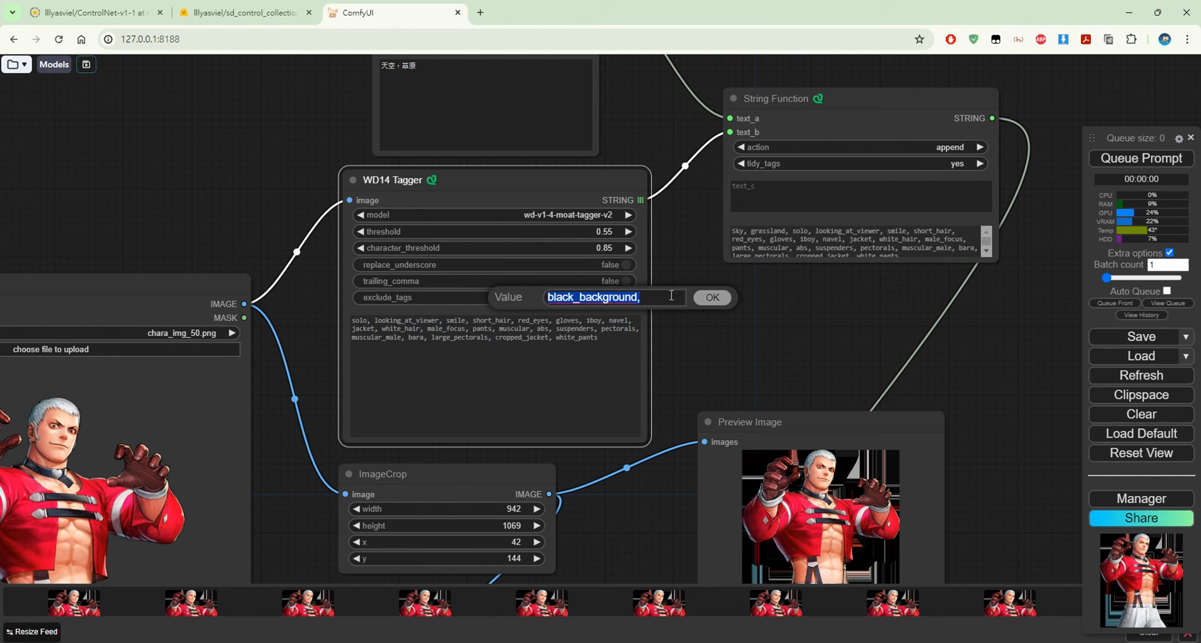
drag(689, 186, 659, 322)
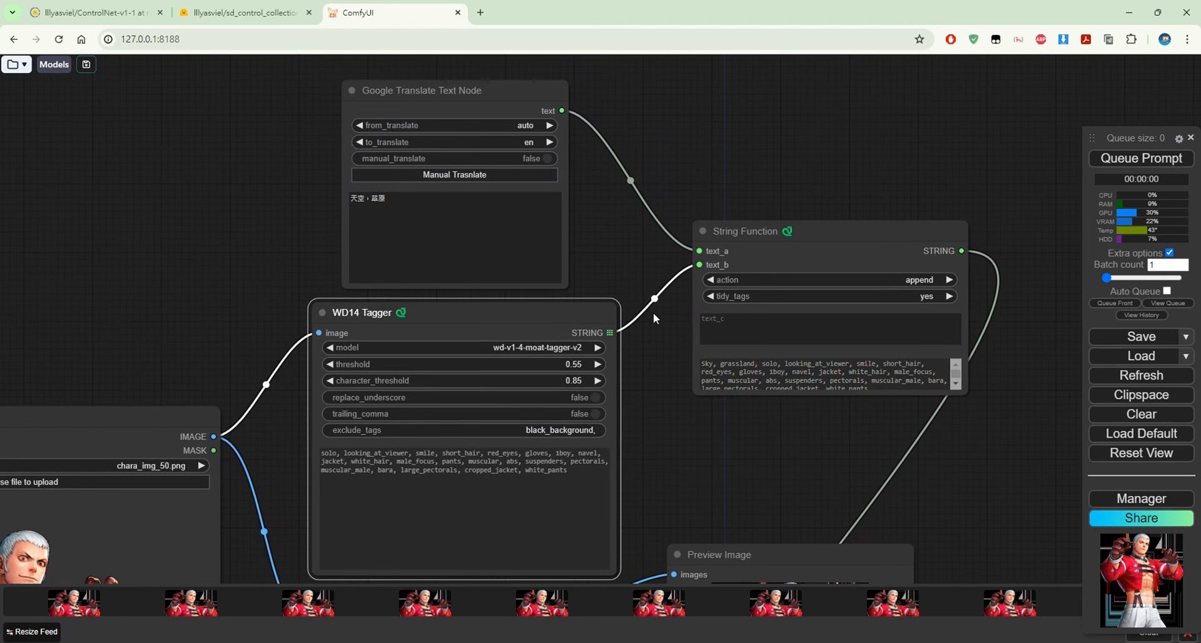
drag(649, 419, 596, 107)
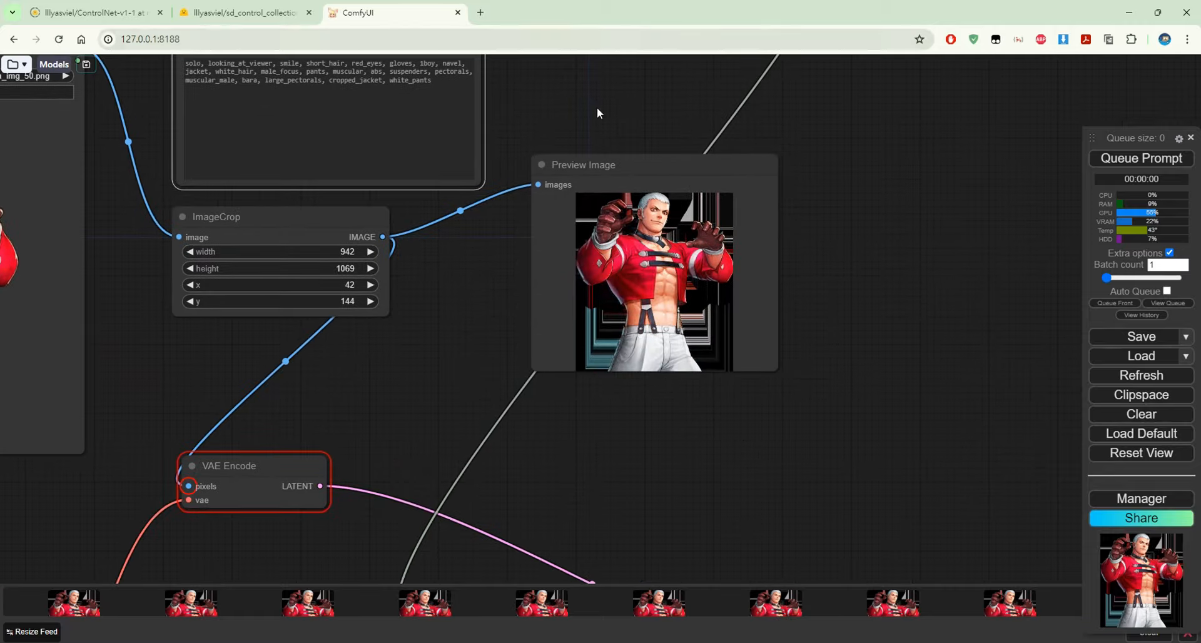
- Add a CLIP Text Encode (Prompt) node and place it beside the String Function node
drag(729, 440, 764, 638)
drag(639, 255, 567, 333)
right_click(893, 228)
click(913, 232)
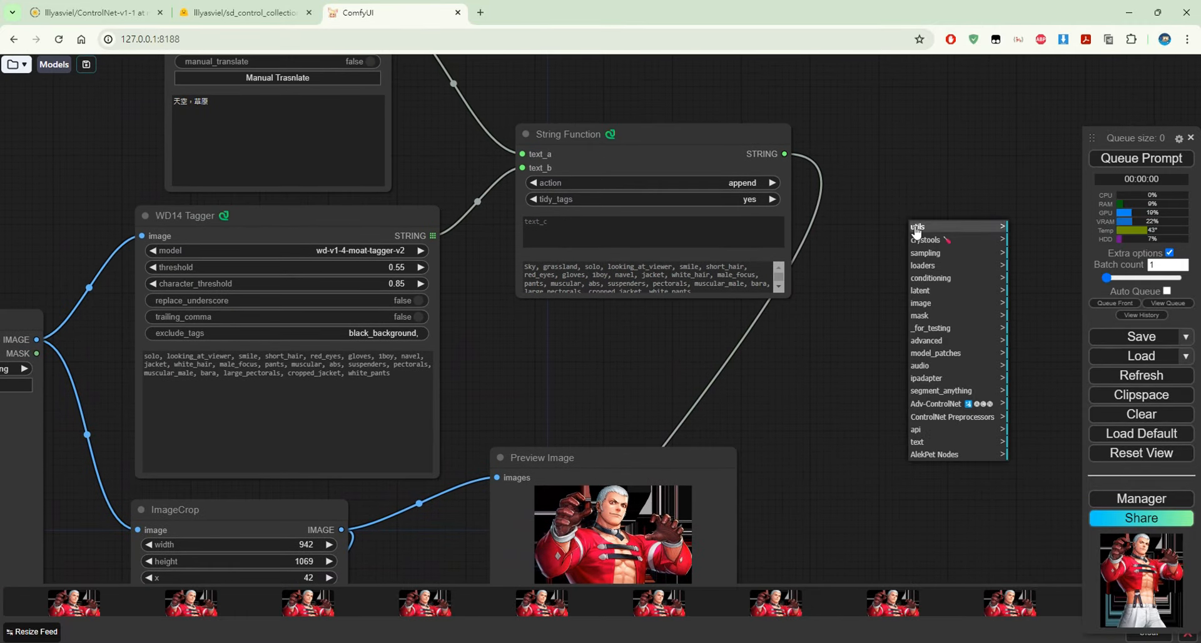
click(911, 257)
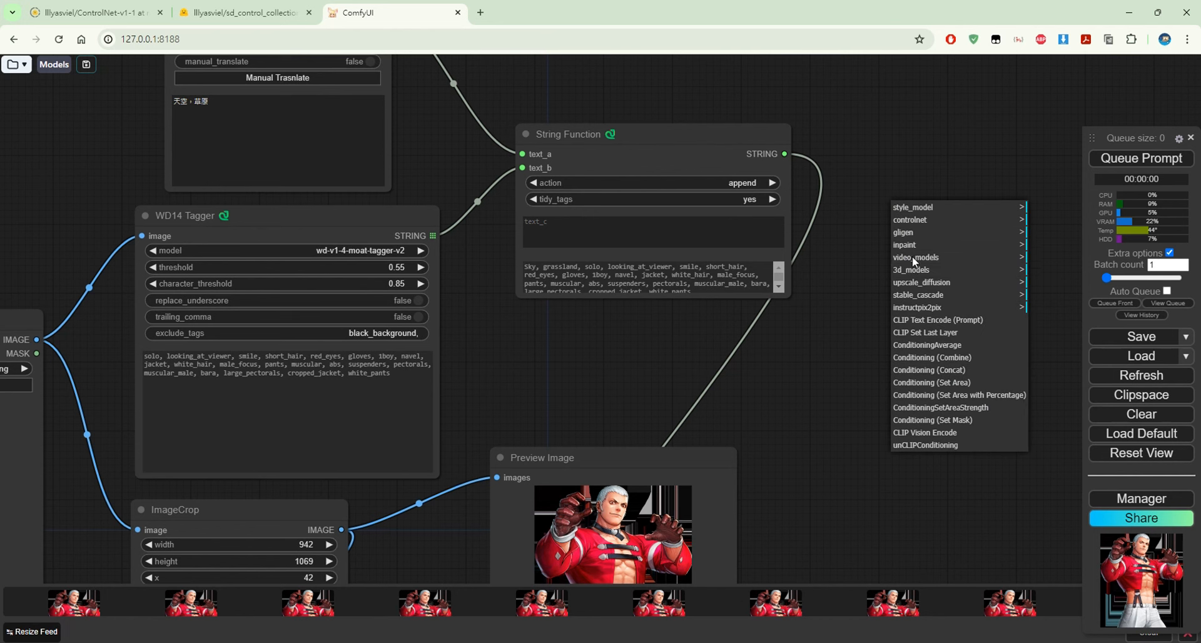
click(942, 321)
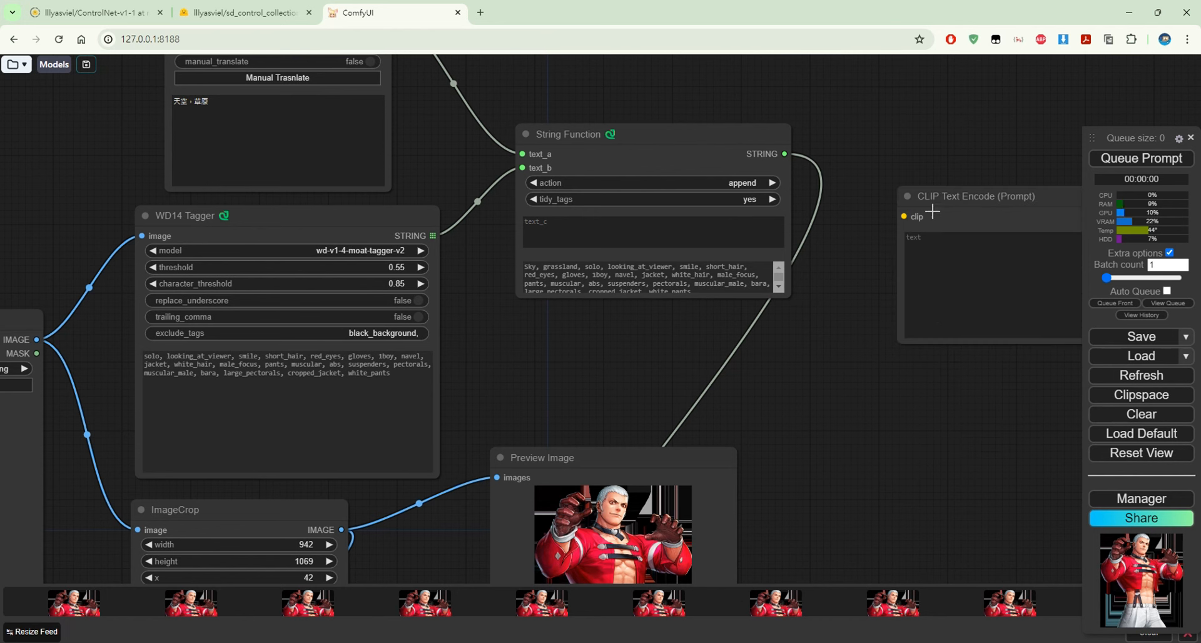
drag(907, 194, 852, 298)
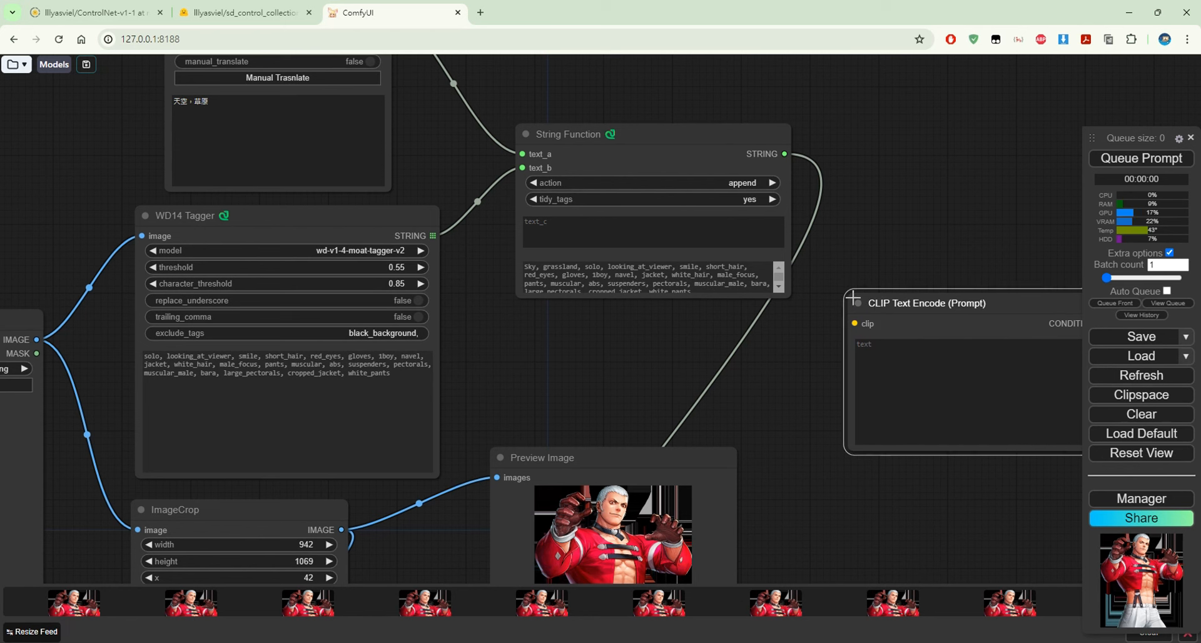
mouse_move(433, 236)
mouse_down()
mouse_move(876, 328)
mouse_move(394, 216)
mouse_move(830, 364)
mouse_move(783, 338)
mouse_move(438, 237)
mouse_up()
drag(953, 303, 889, 269)
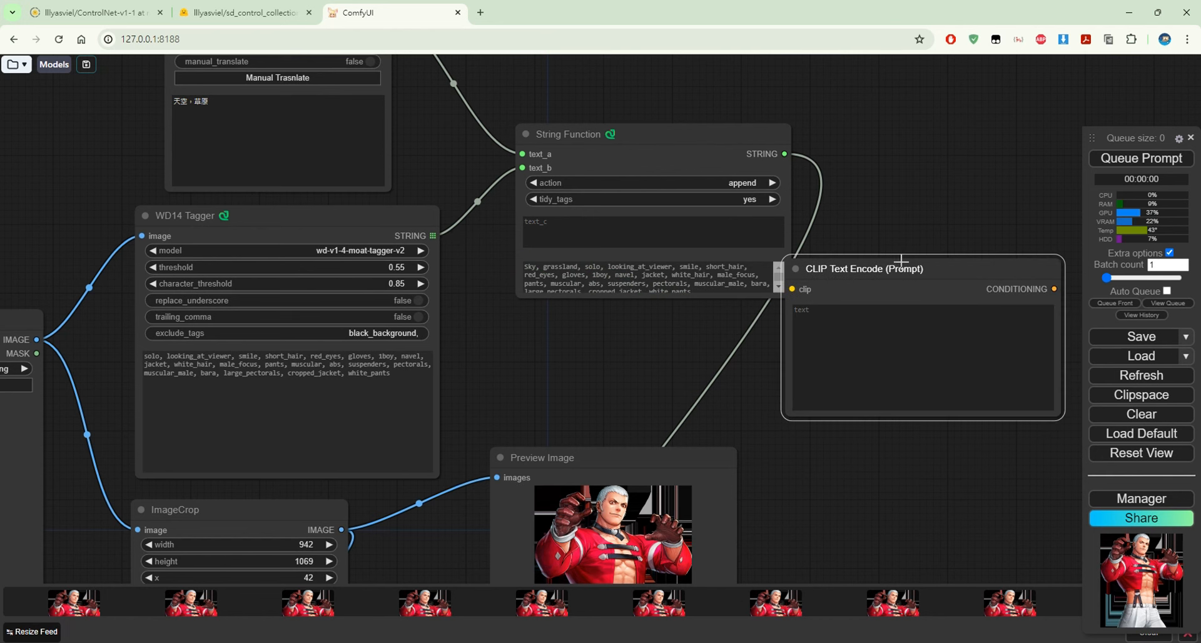
- Convert the new CLIP Text Encode node's text widget to an input and connect WD14 Tagger's STRING output to it
right_click(910, 256)
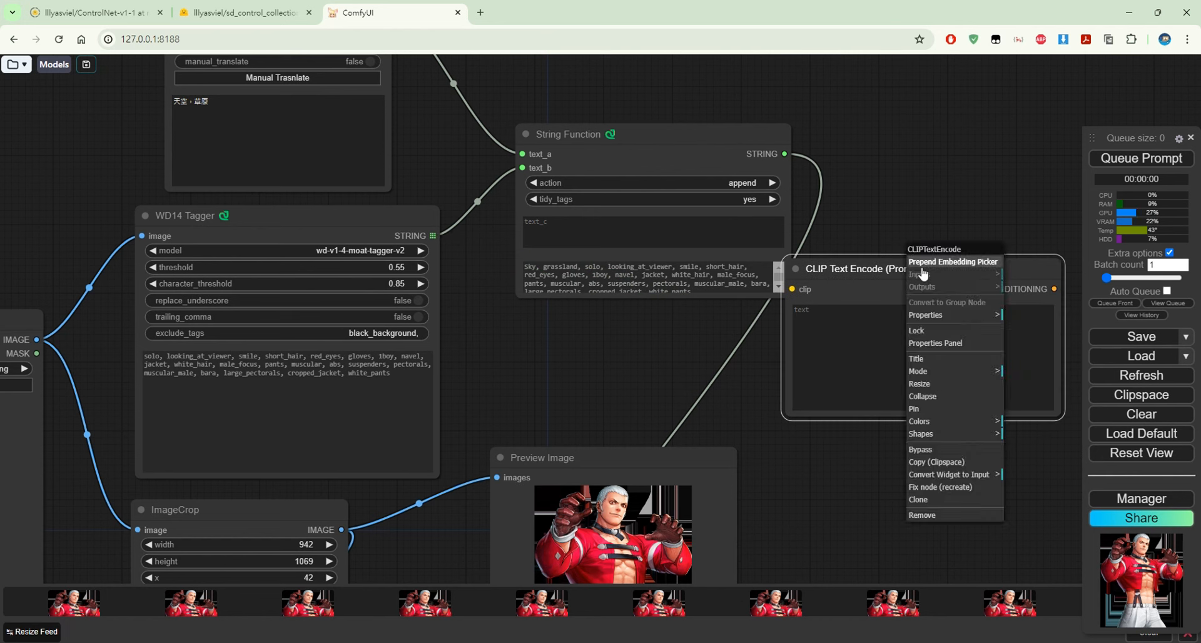
click(974, 477)
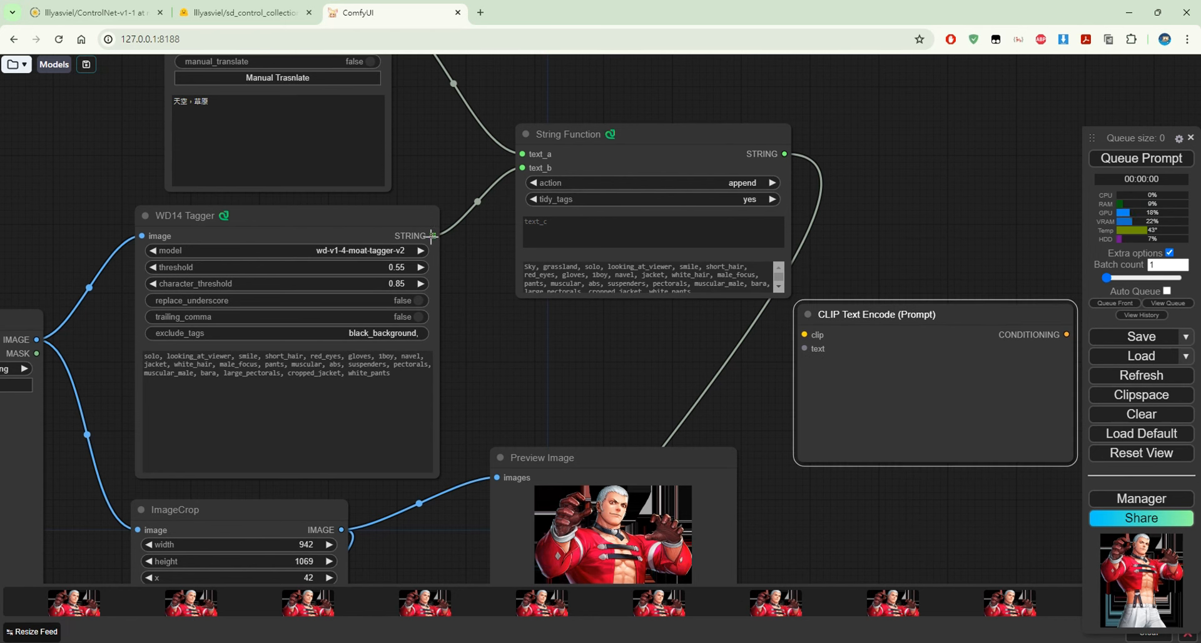
drag(432, 236, 805, 352)
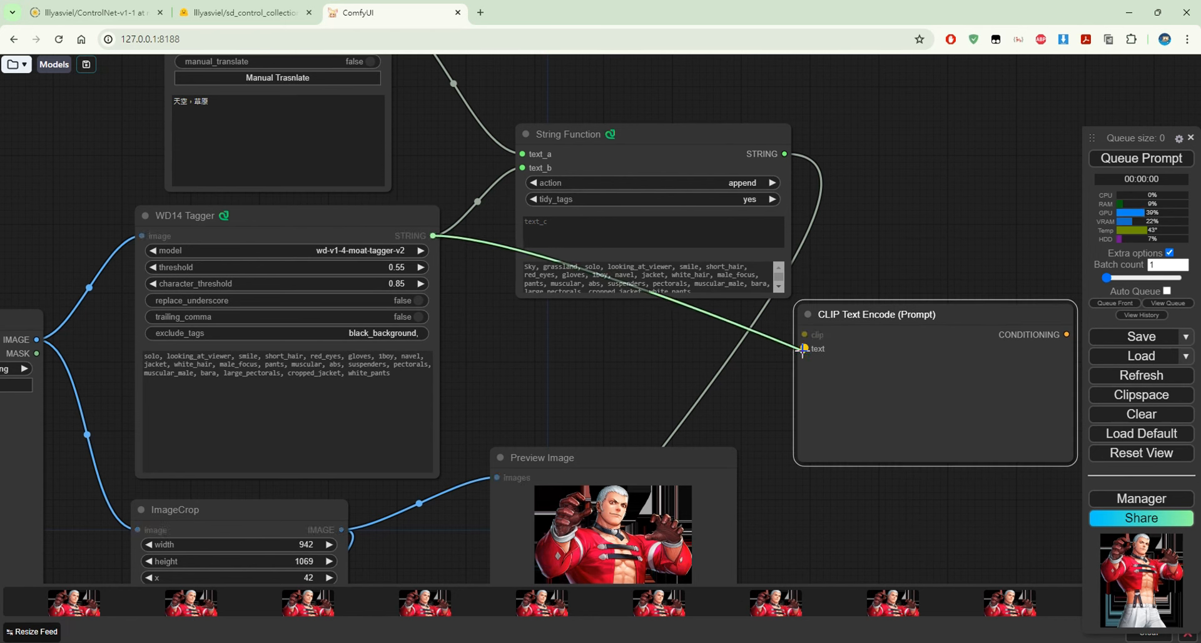
- Remove the newly added CLIP Text Encode (Prompt) node
right_click(873, 323)
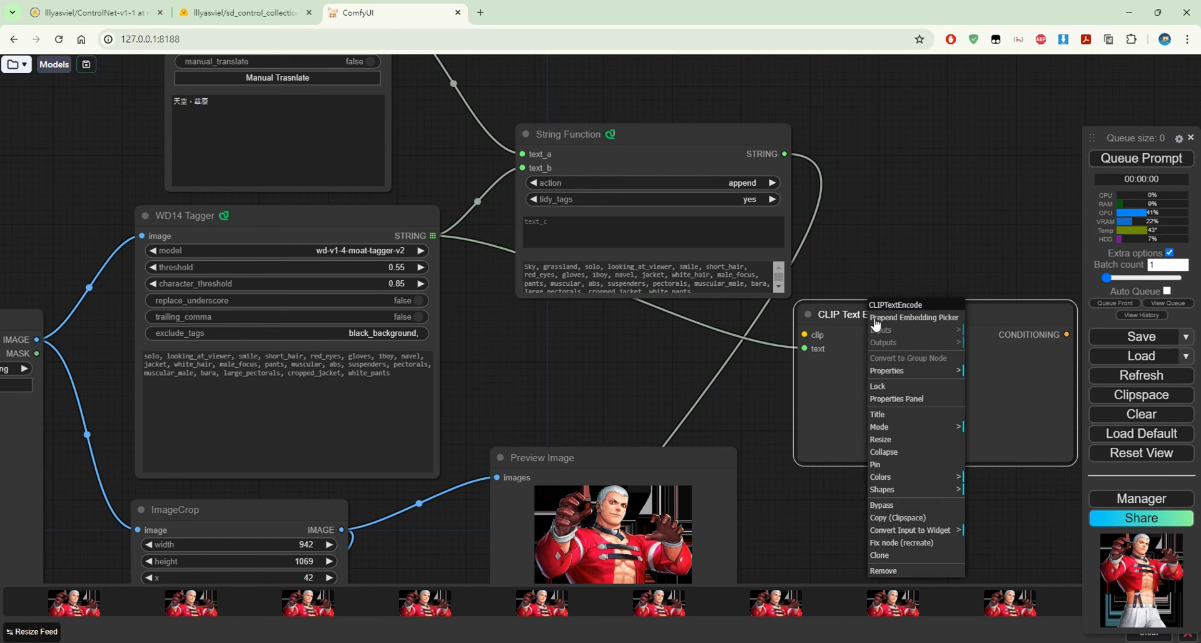
click(913, 570)
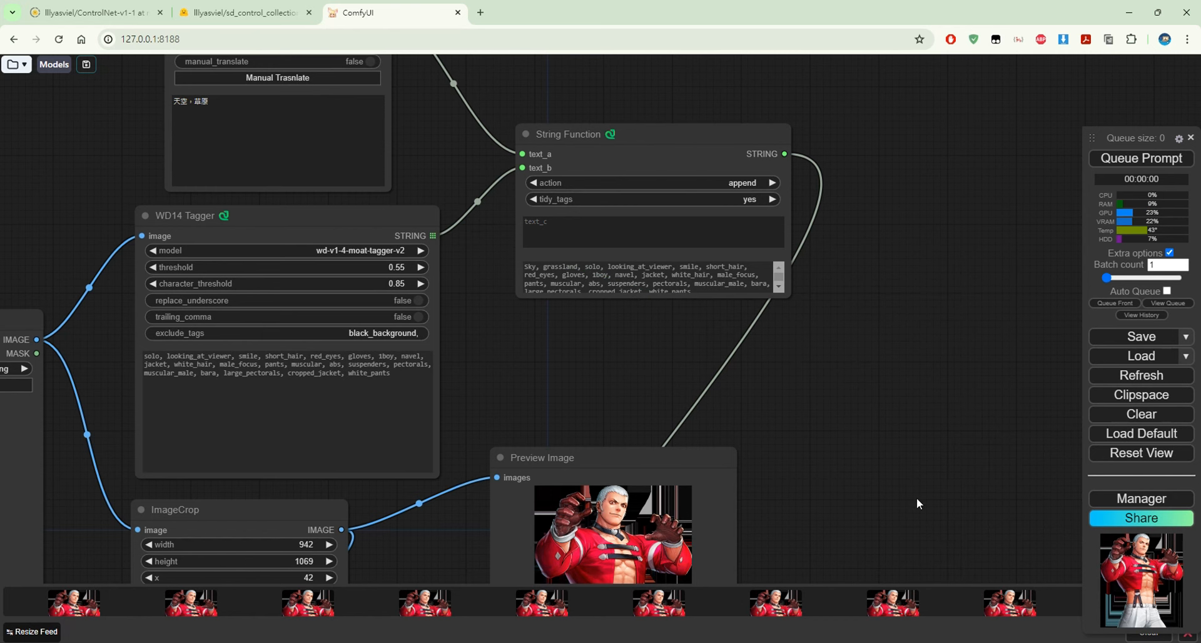
- Add a second String Function node from the utils category and place it just above the existing one
drag(881, 356, 913, 443)
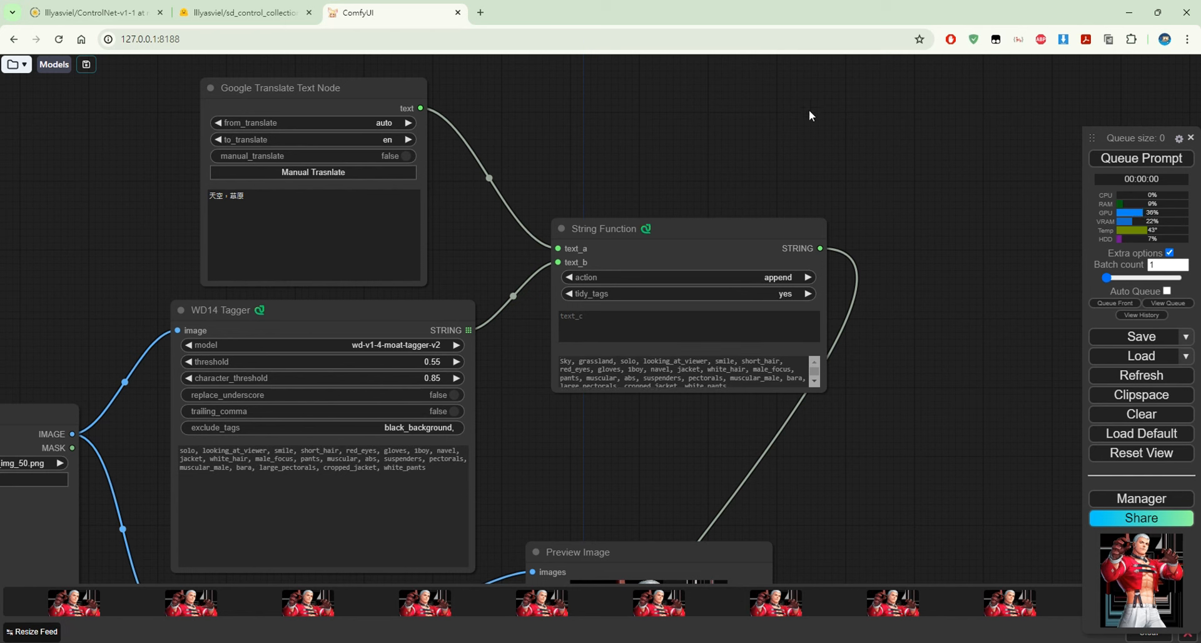
double_click(895, 121)
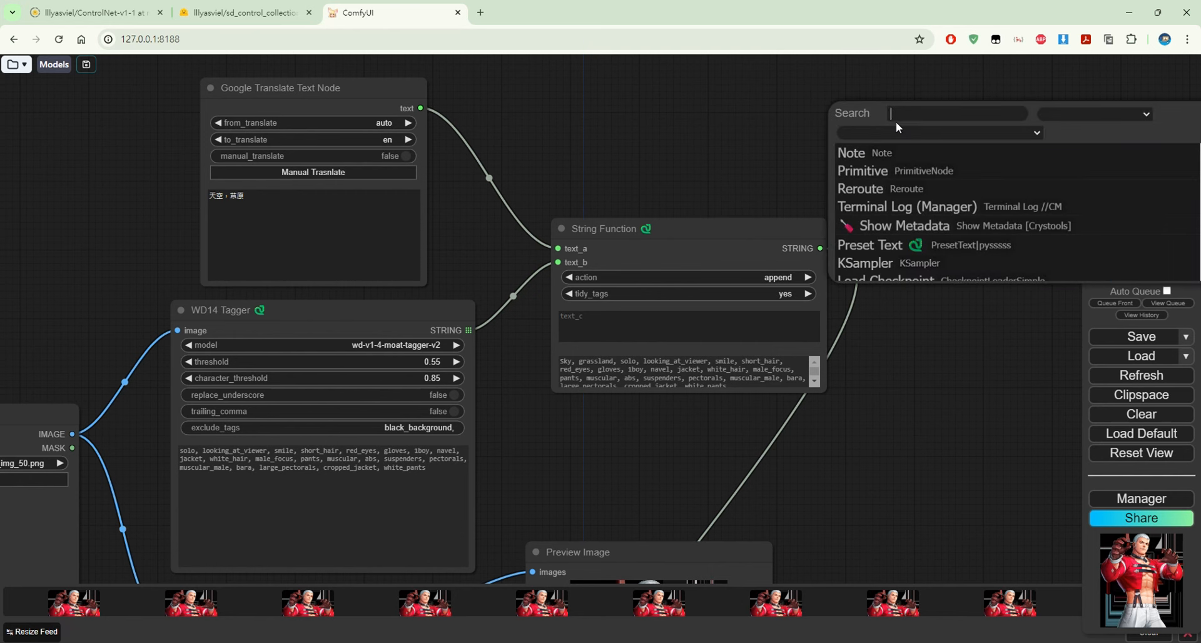
right_click(722, 110)
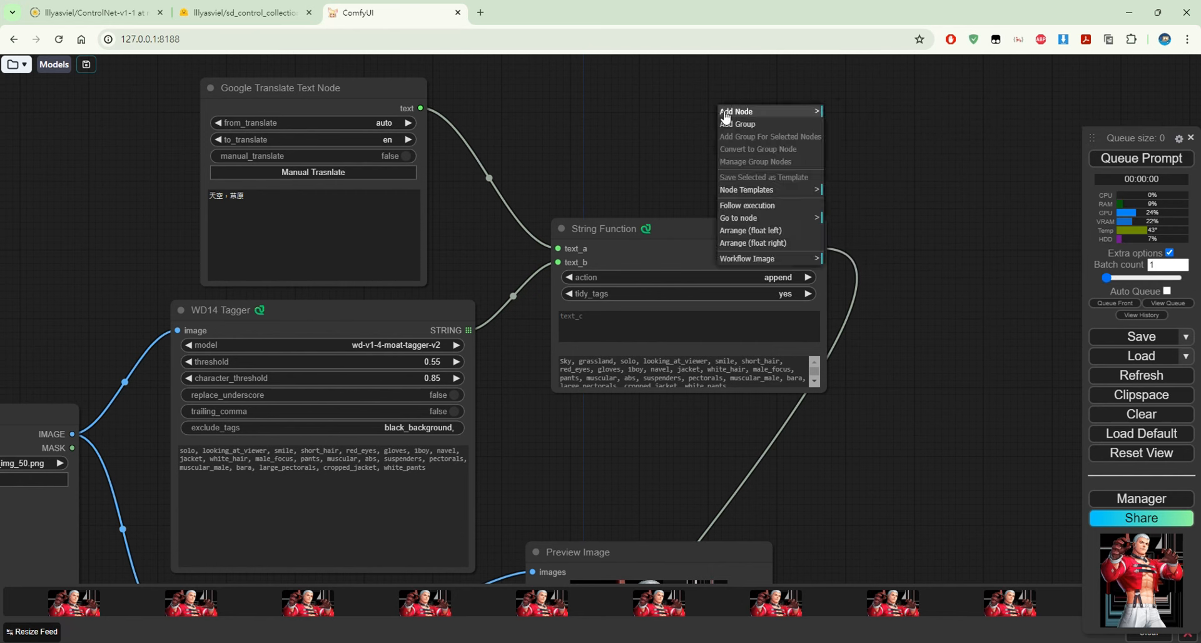
click(753, 112)
click(804, 112)
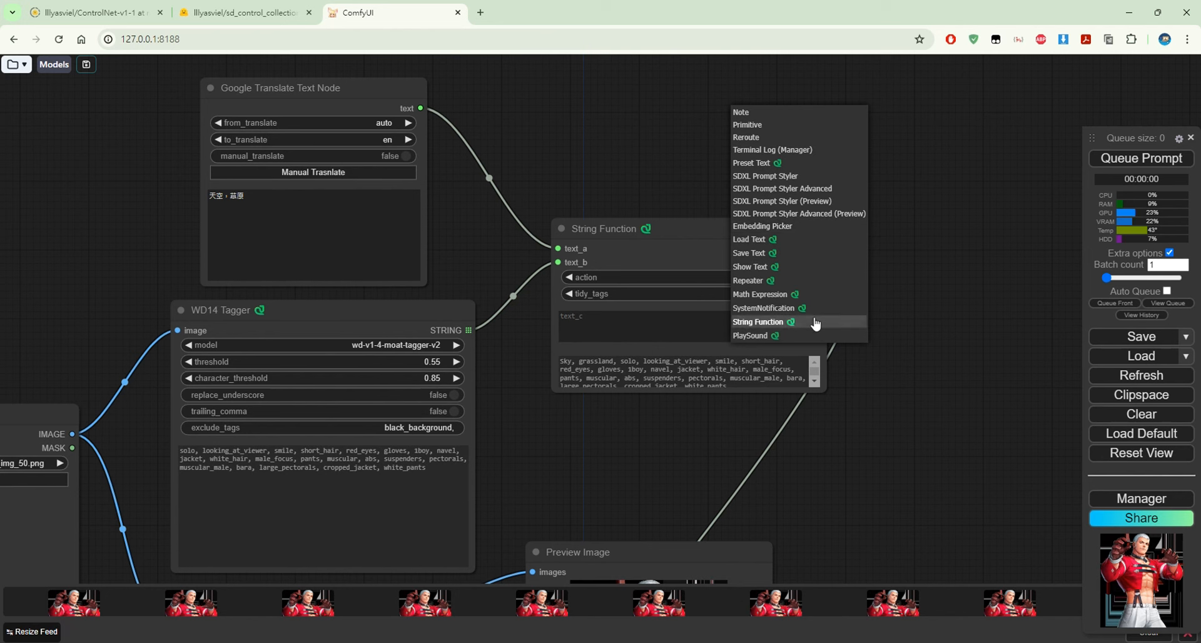
click(758, 321)
drag(854, 106, 941, 142)
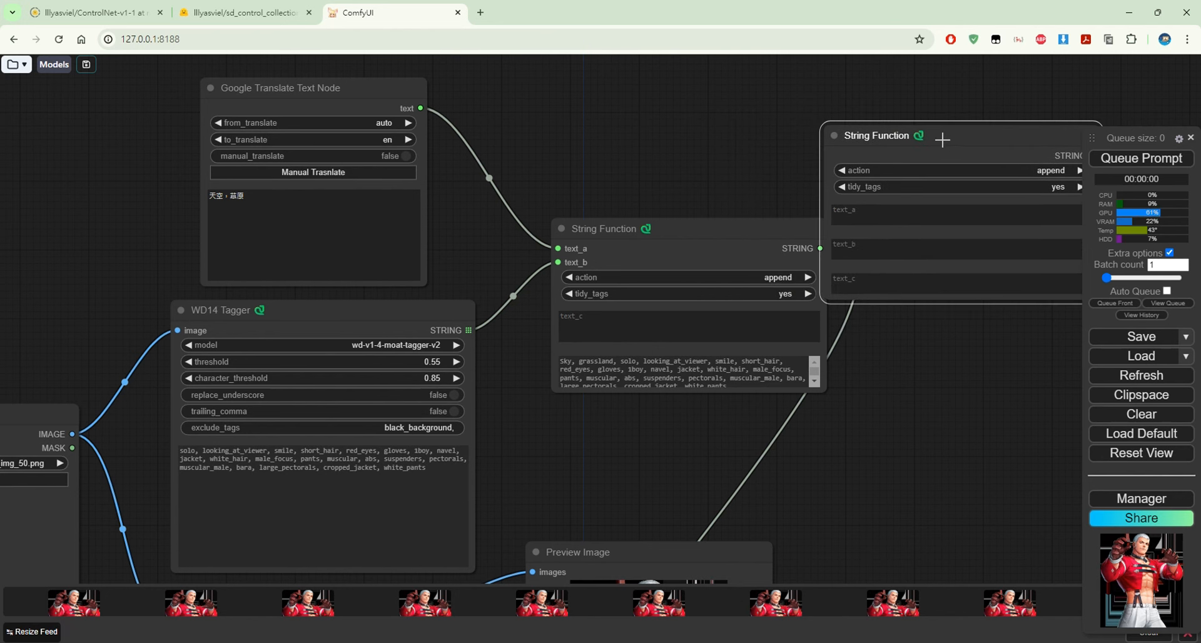
drag(859, 136, 622, 103)
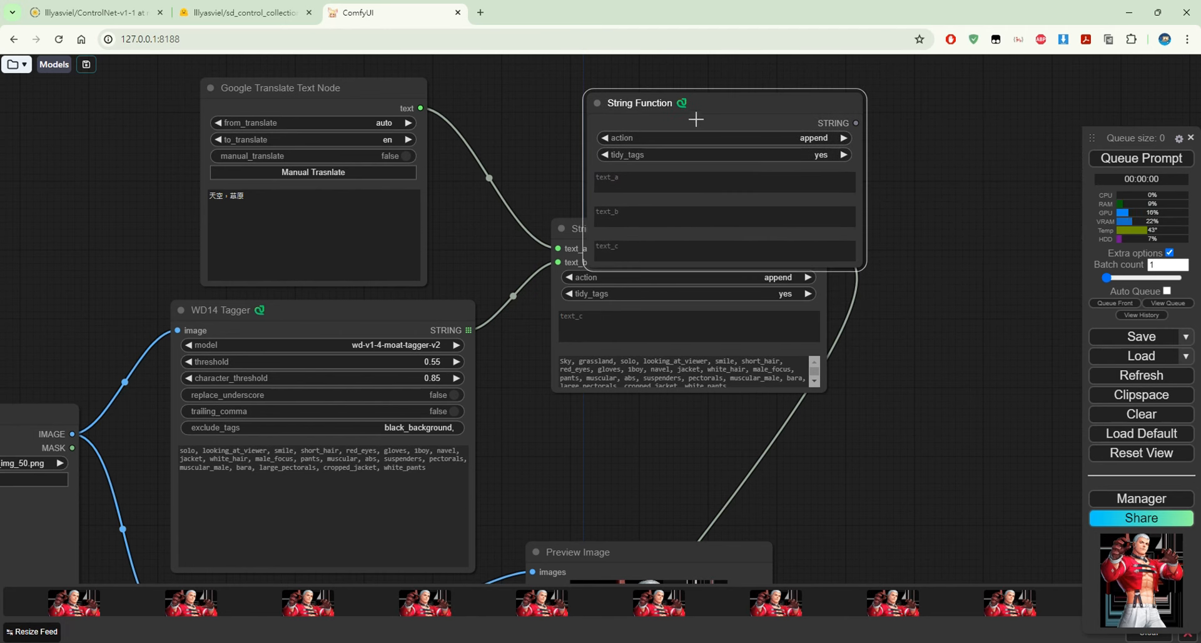
- Check which widgets of the second String Function node can become inputs, and browse the translation nodes available under AlekPet Nodes
right_click(712, 103)
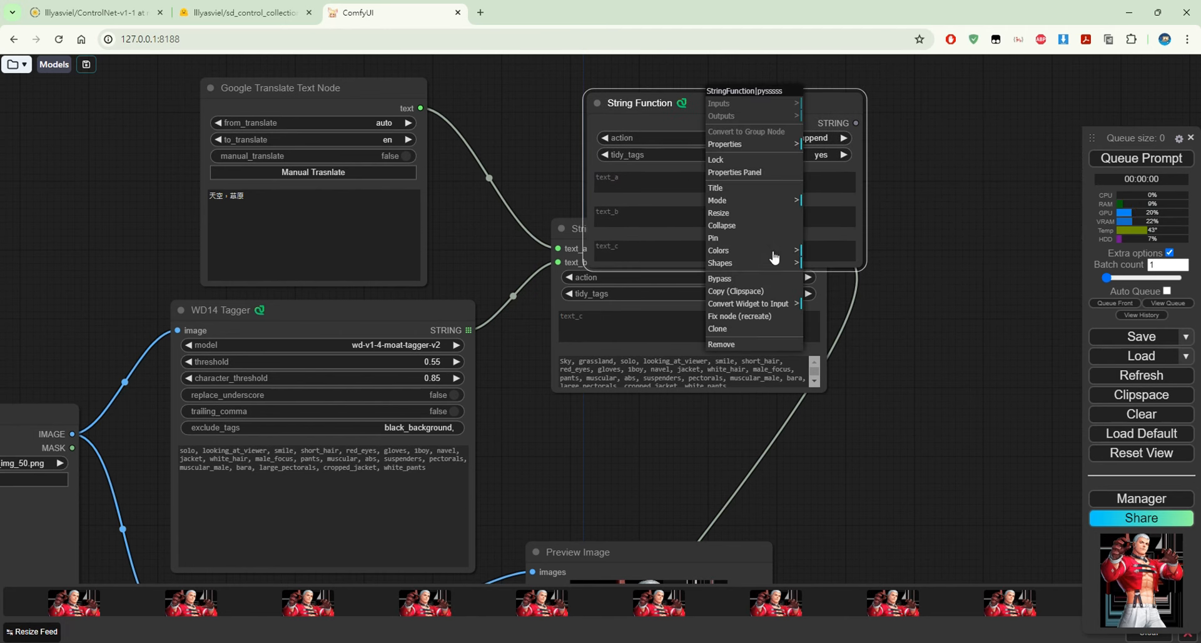
click(771, 304)
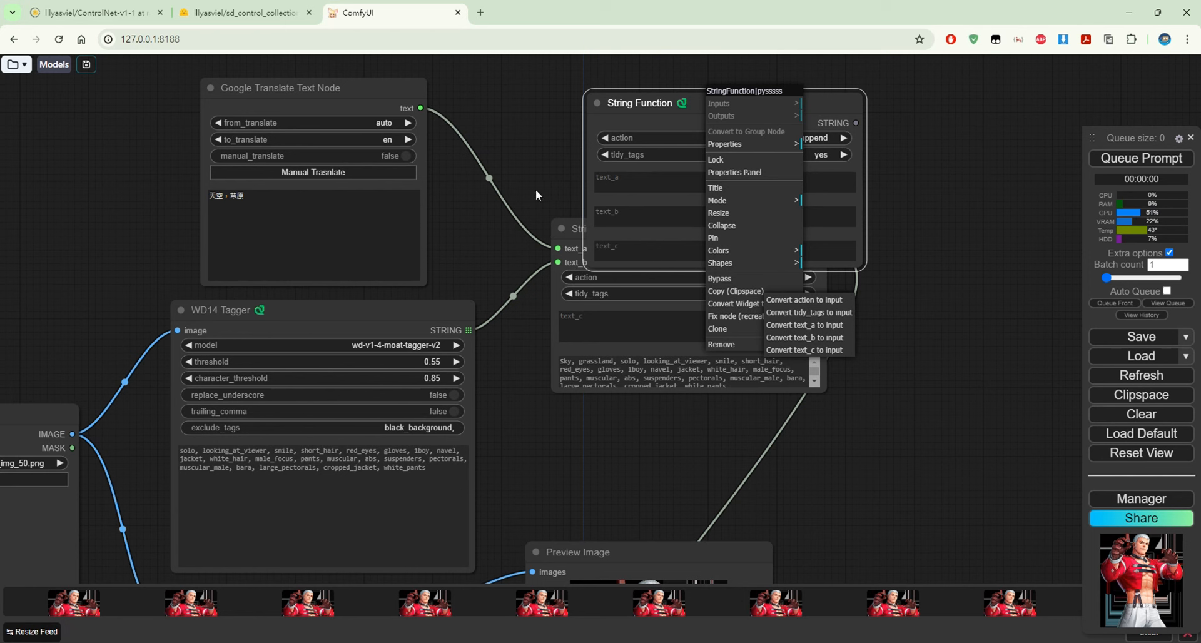
right_click(514, 83)
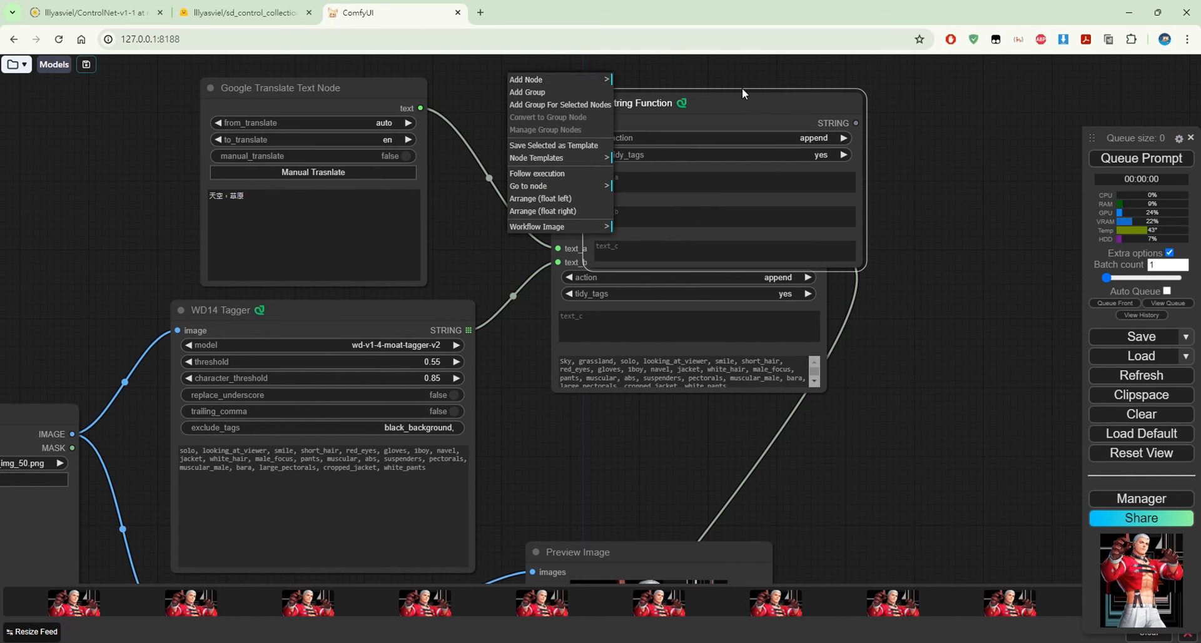
click(594, 80)
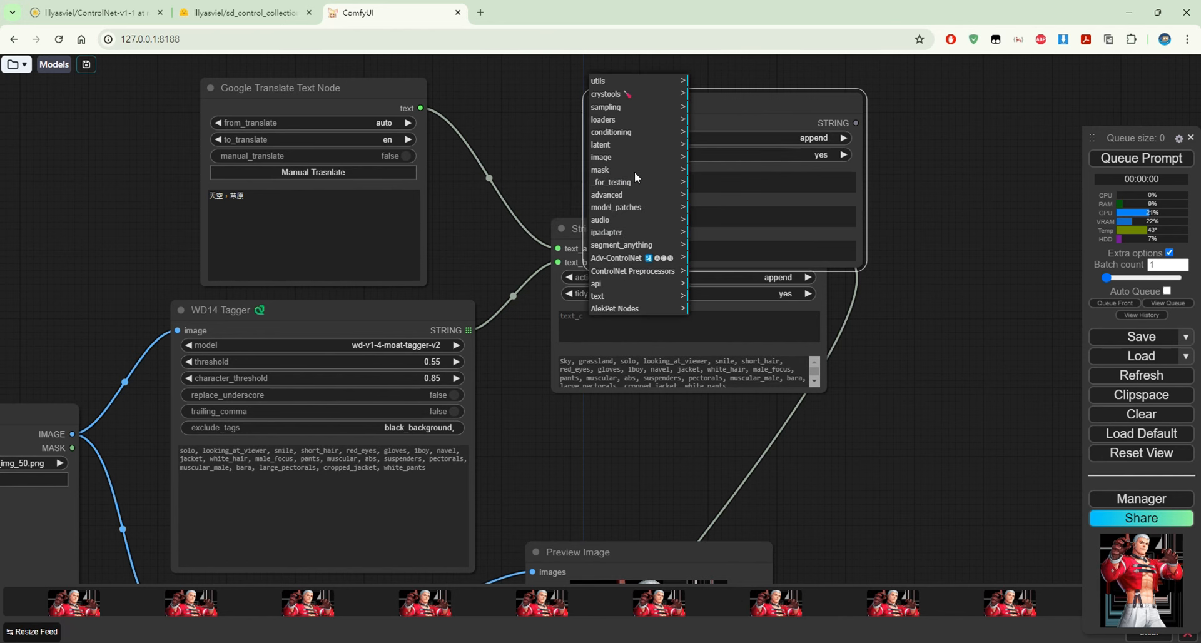
click(625, 309)
click(626, 97)
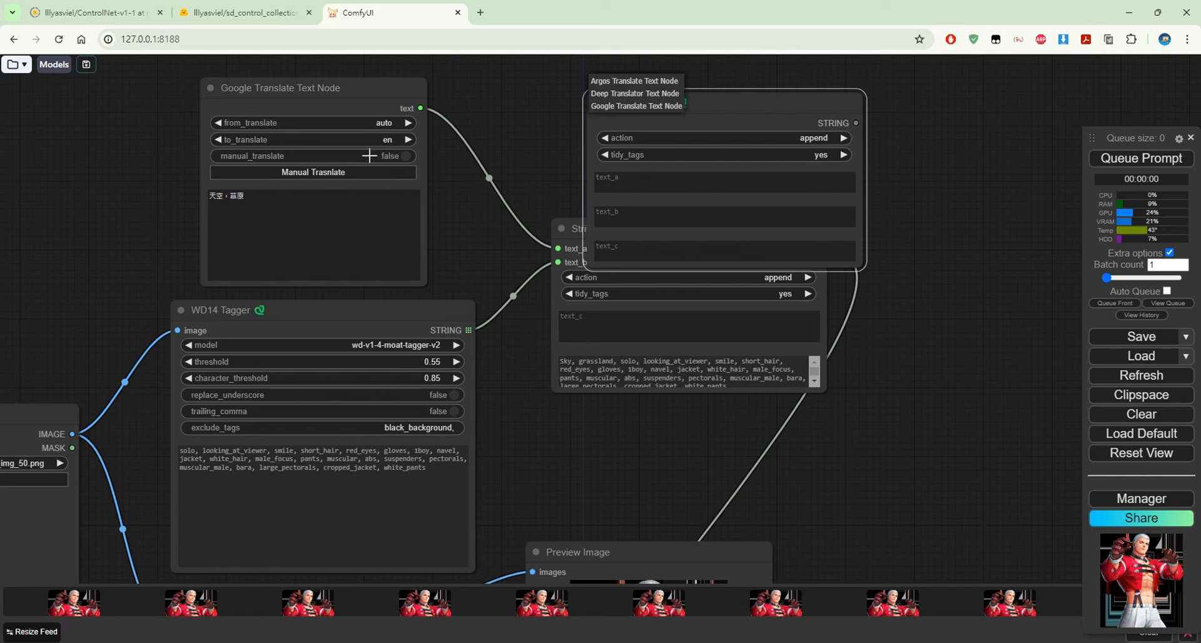
- Remove the second String Function node that overlaps the connected one
click(300, 204)
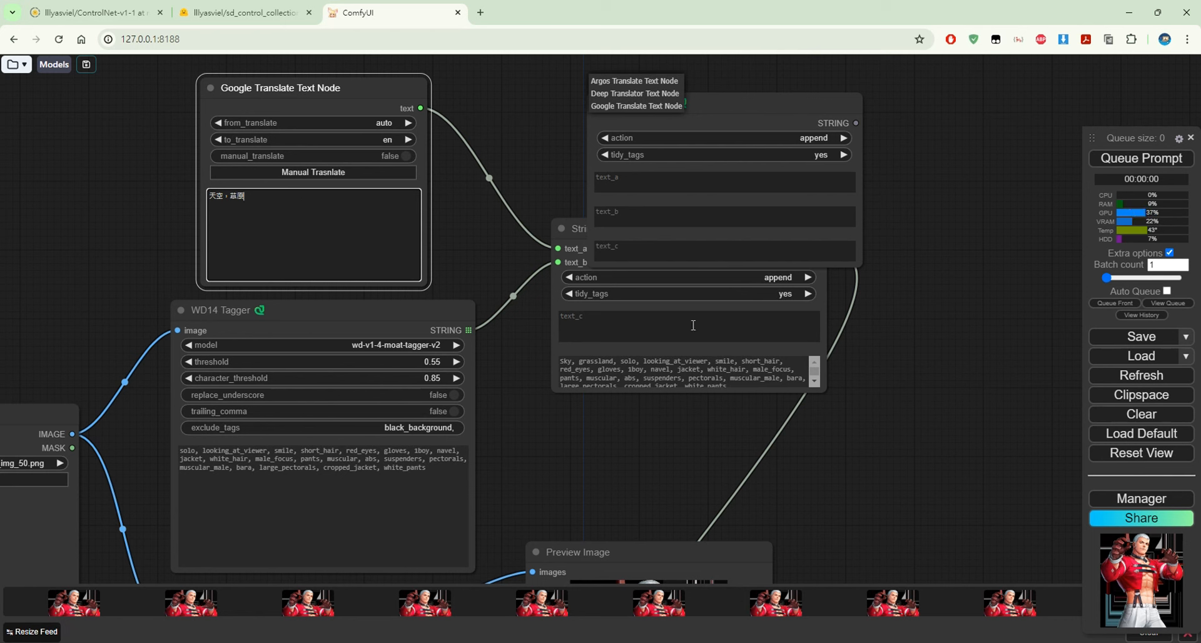
right_click(811, 95)
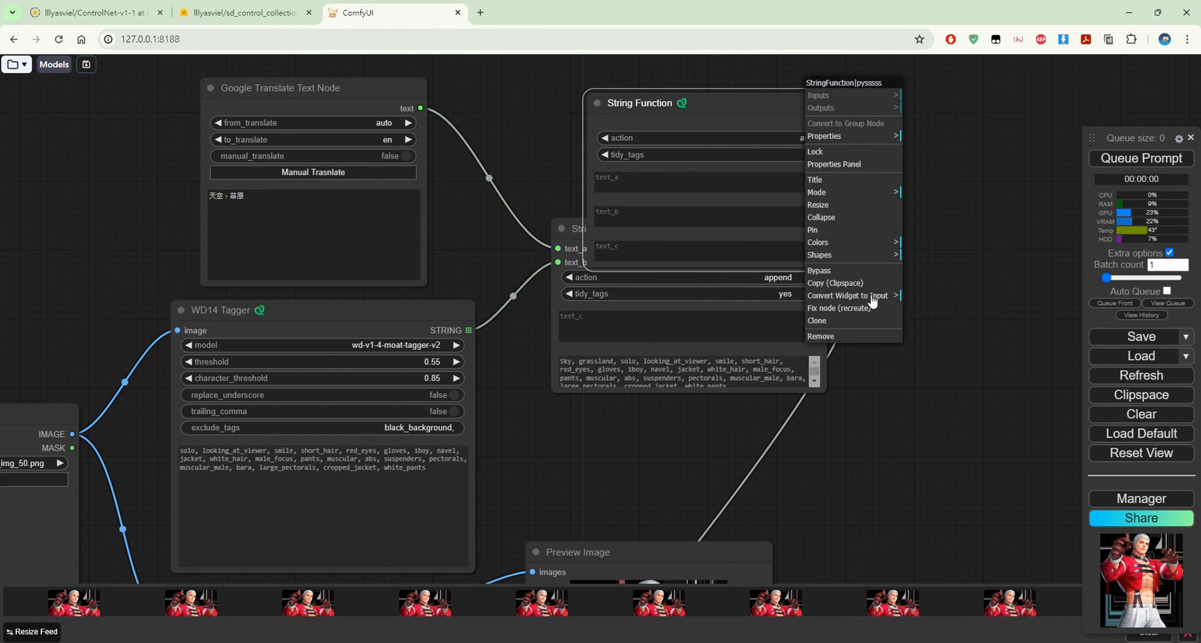
click(838, 335)
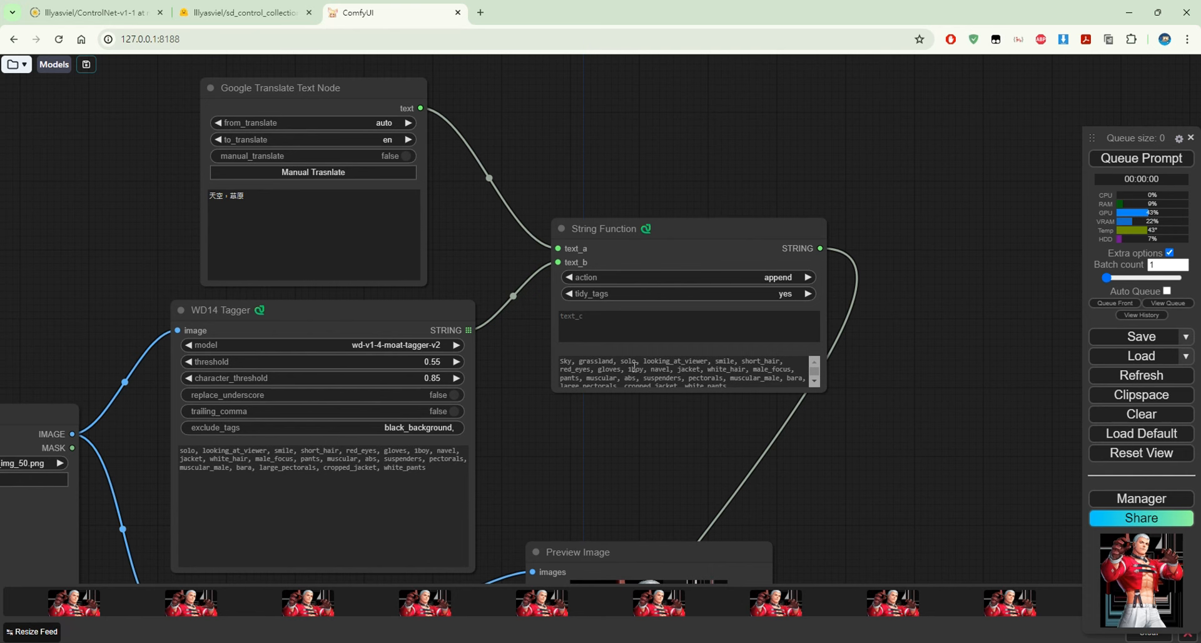
- Highlight "Sky, grassland," in the String Function's combined text and connect the positive CLIP Text Encode's CONDITIONING to KSampler's positive input
drag(620, 361, 563, 361)
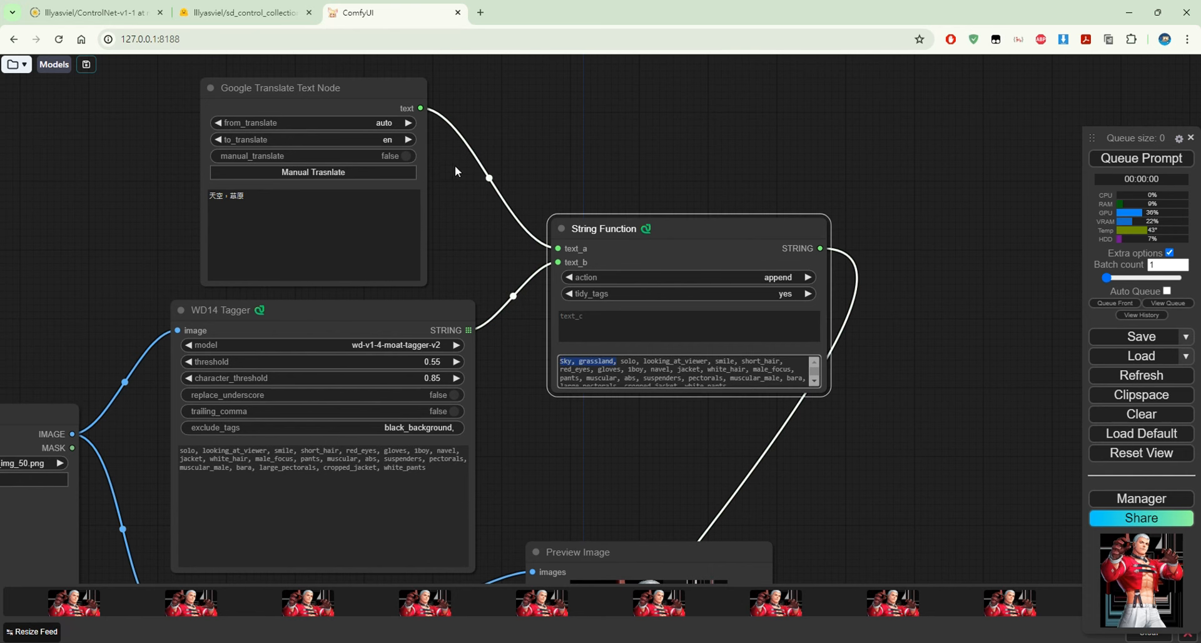
drag(926, 492, 866, 202)
drag(849, 526, 805, 178)
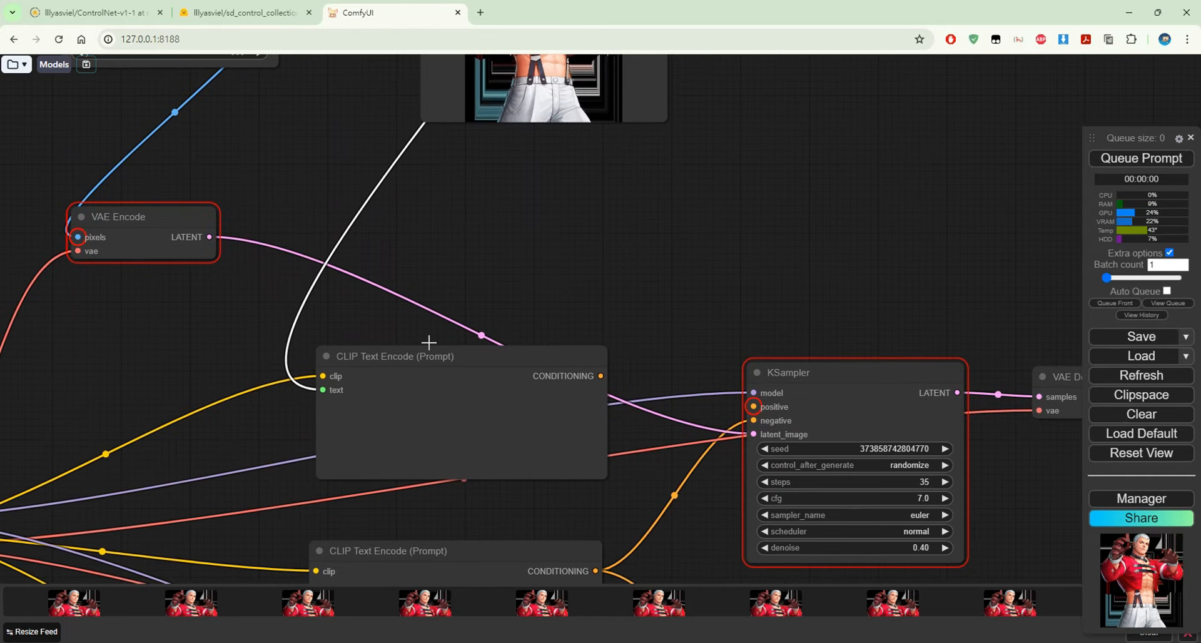
drag(684, 223, 911, 460)
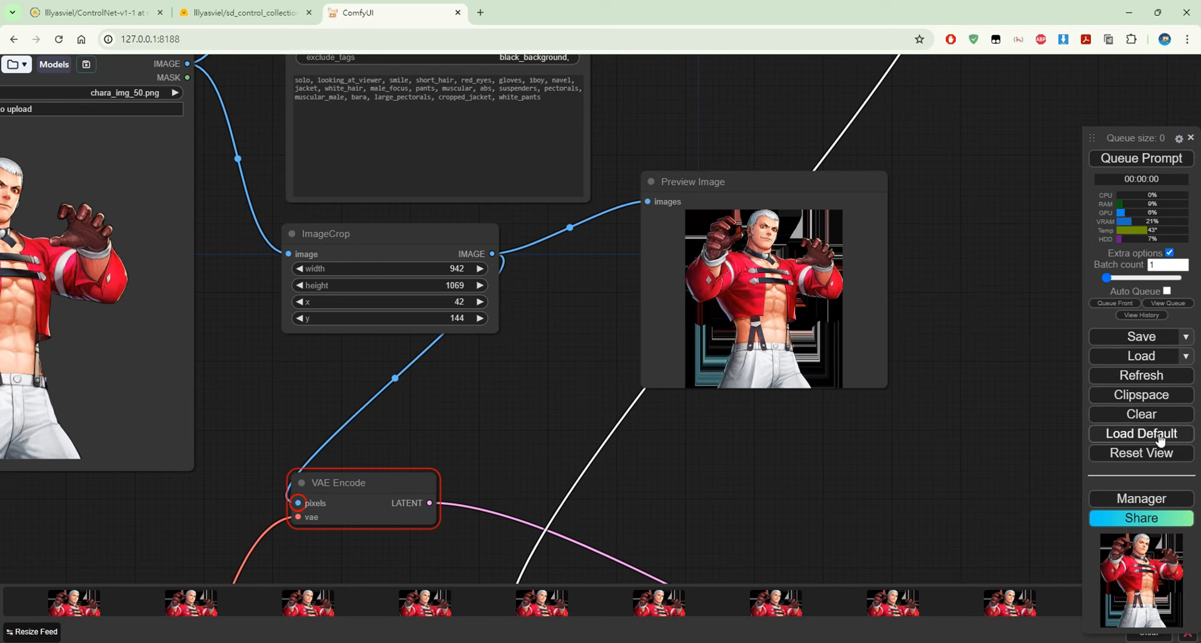
- Open the custom autocomplete words from the settings, load the danbooru-tags.txt list, look through its tags and close it
click(1178, 140)
scroll(563, 432, down, 2)
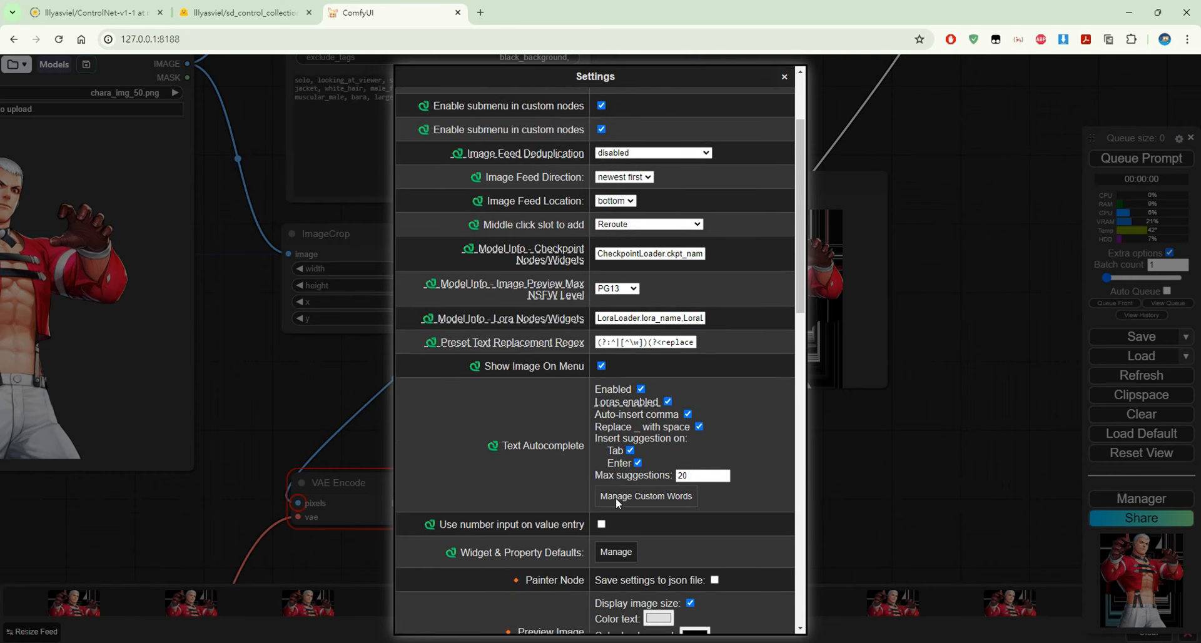
key(Escape)
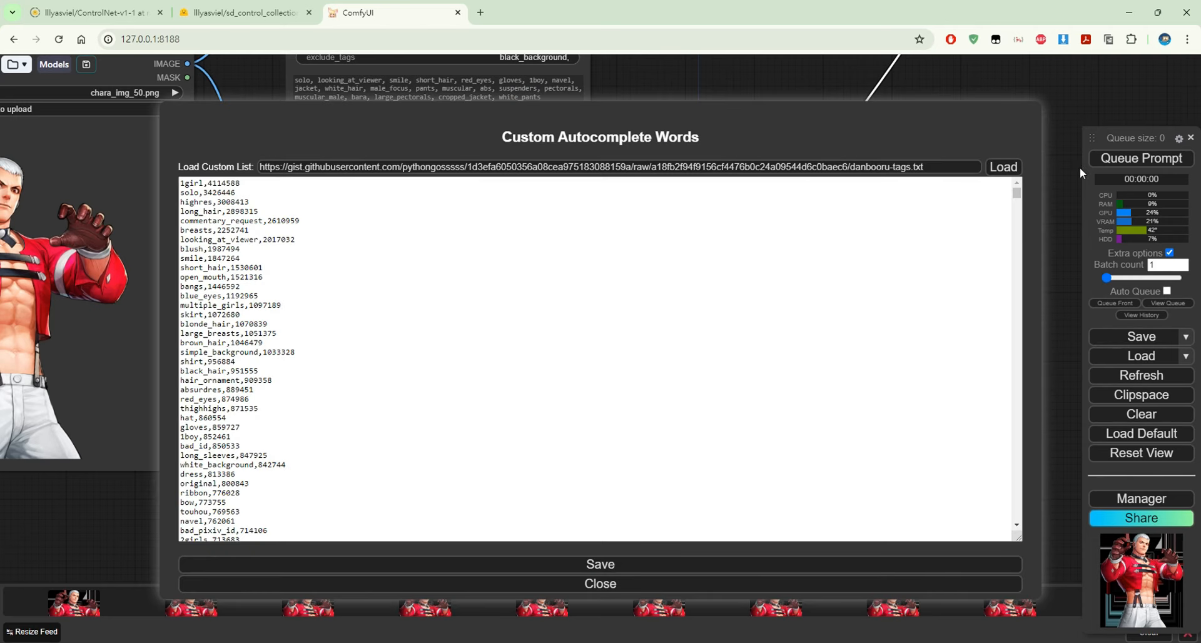
click(1005, 172)
scroll(213, 238, down, 8)
scroll(239, 286, down, 5)
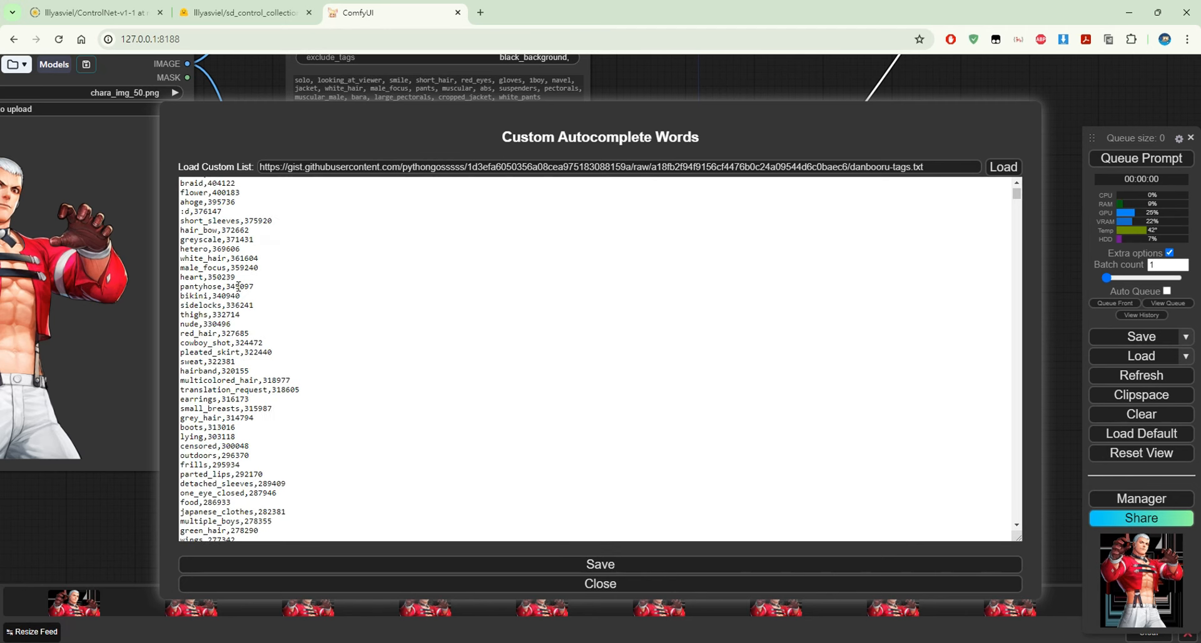
scroll(240, 286, up, 5)
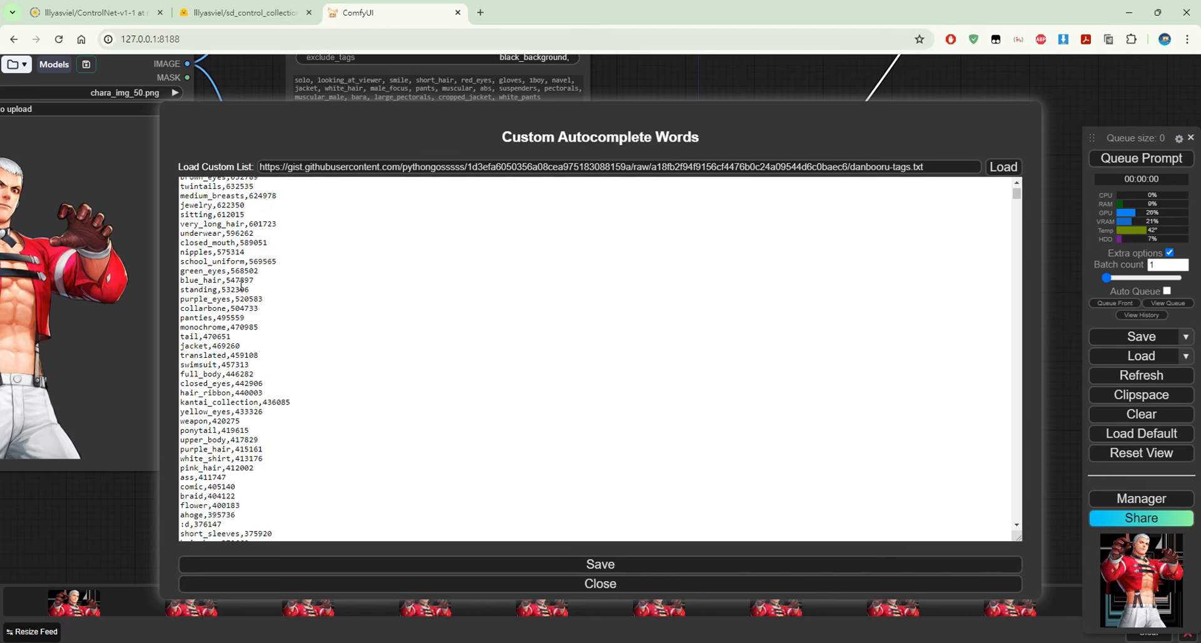
click(939, 584)
- Move the negative CLIP Text Encode (Prompt) node slightly closer beneath the positive one
drag(939, 565, 744, 197)
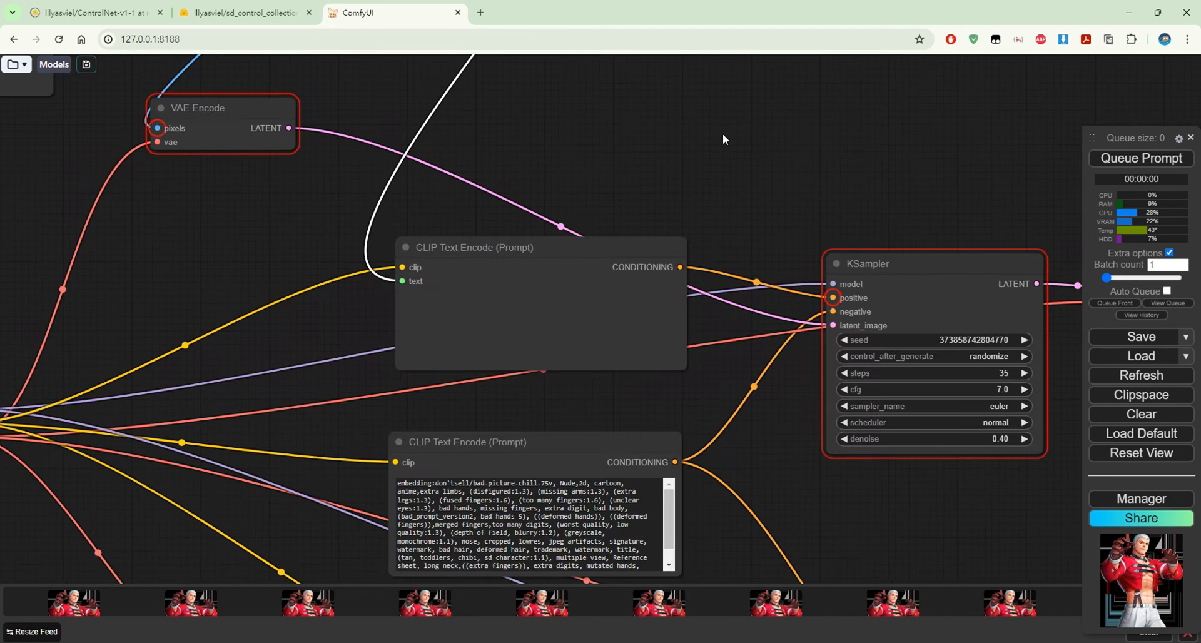
drag(722, 133, 707, 147)
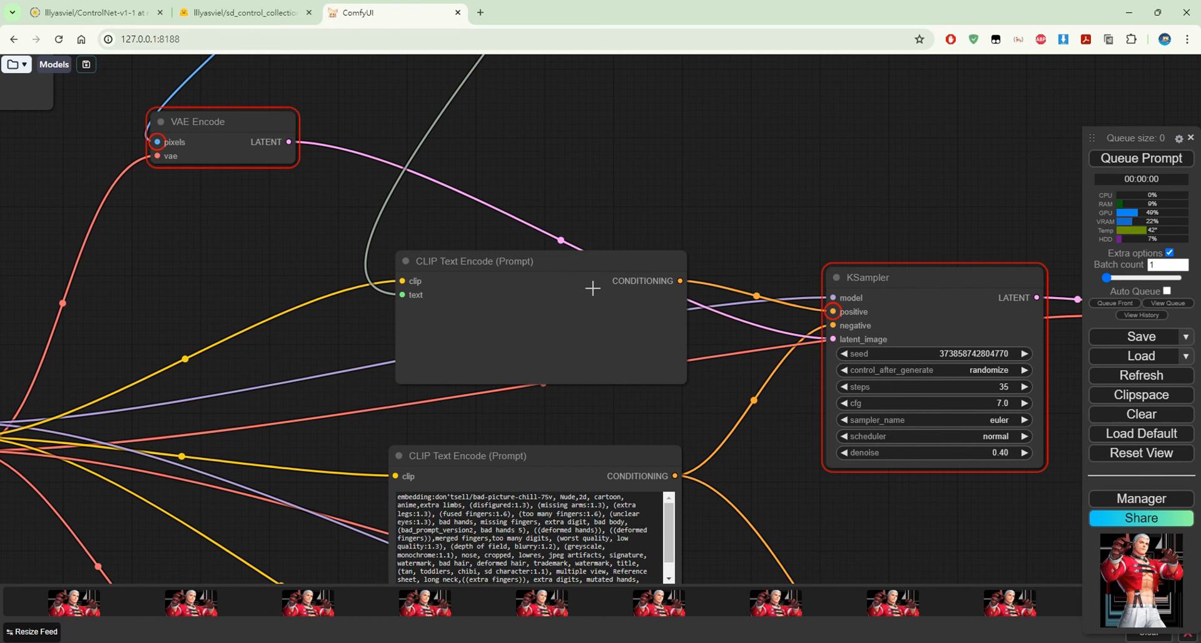
drag(520, 449, 633, 352)
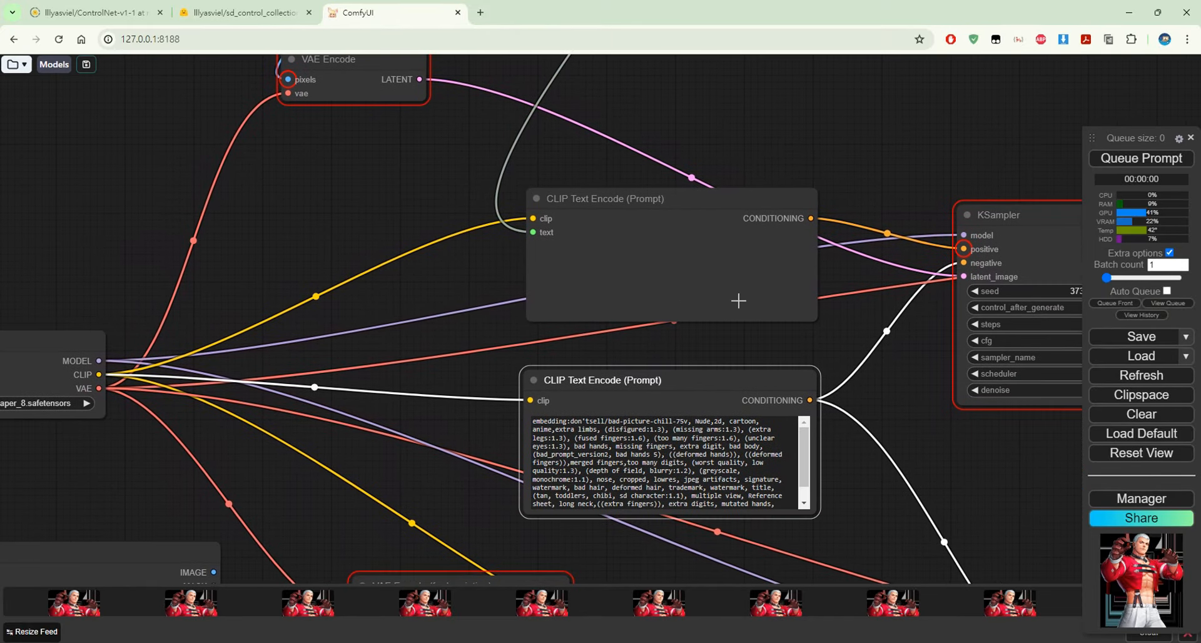
- Move the Save Image node closer to the VAE Decode node and queue the prompt
drag(886, 296, 431, 303)
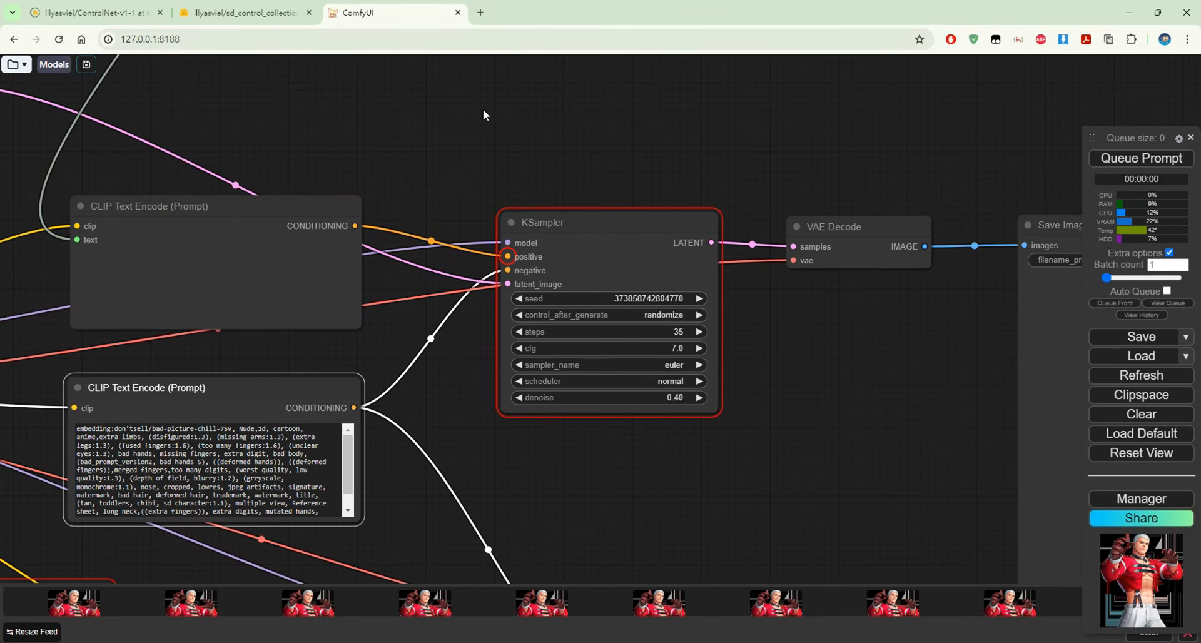
drag(483, 109, 338, 110)
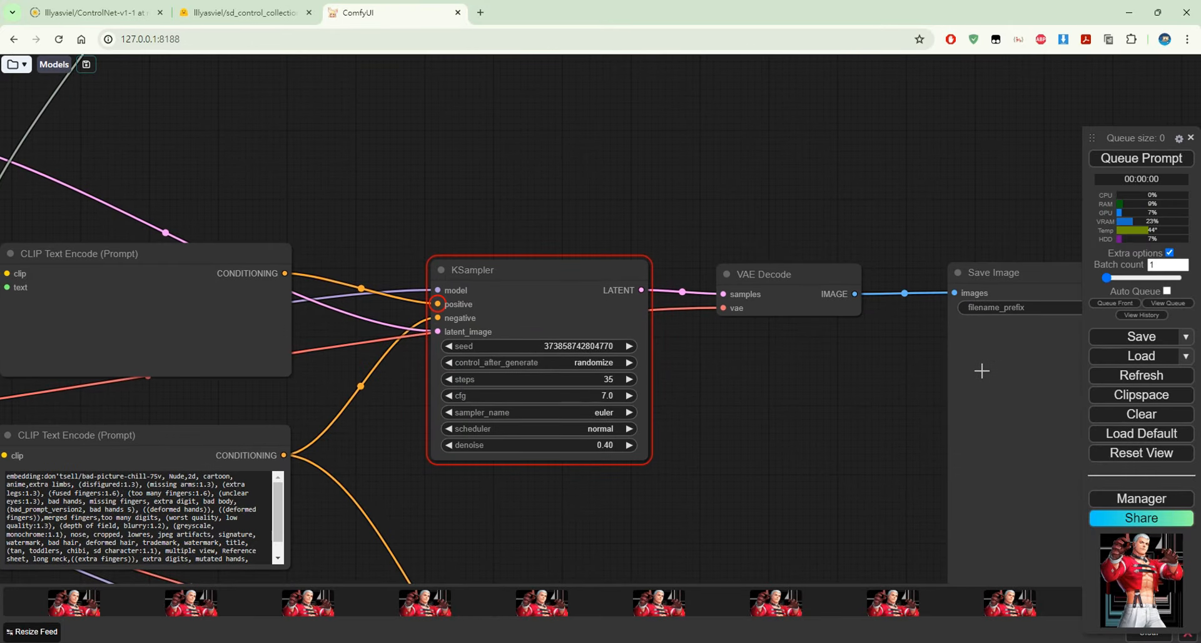
drag(981, 371, 834, 337)
click(876, 270)
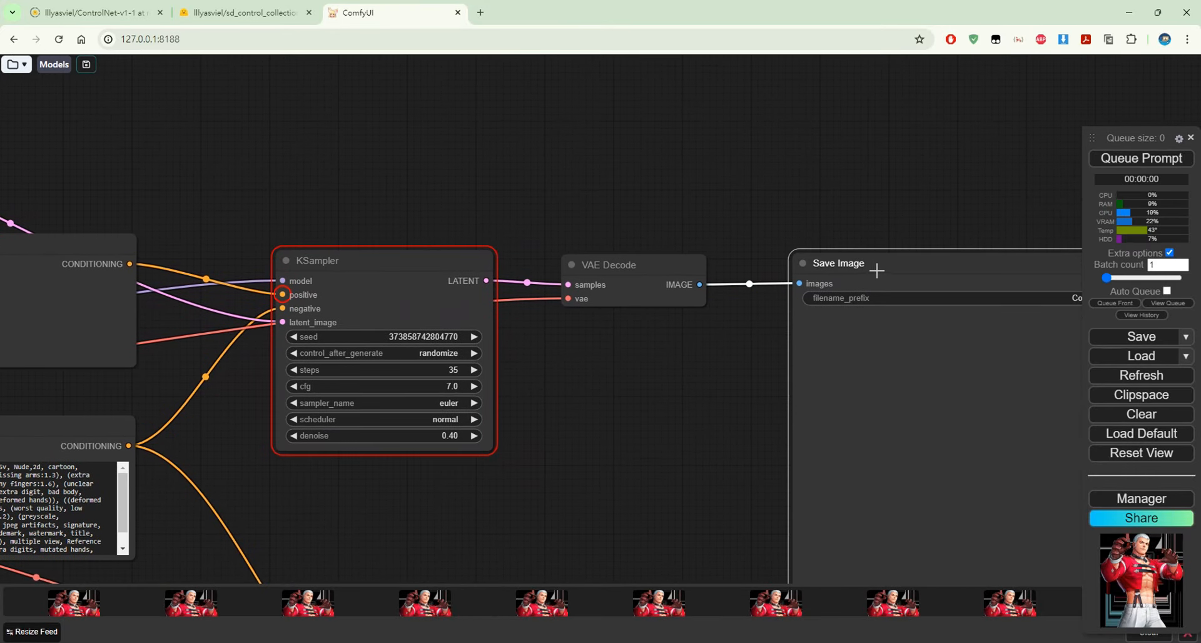
drag(876, 270, 828, 256)
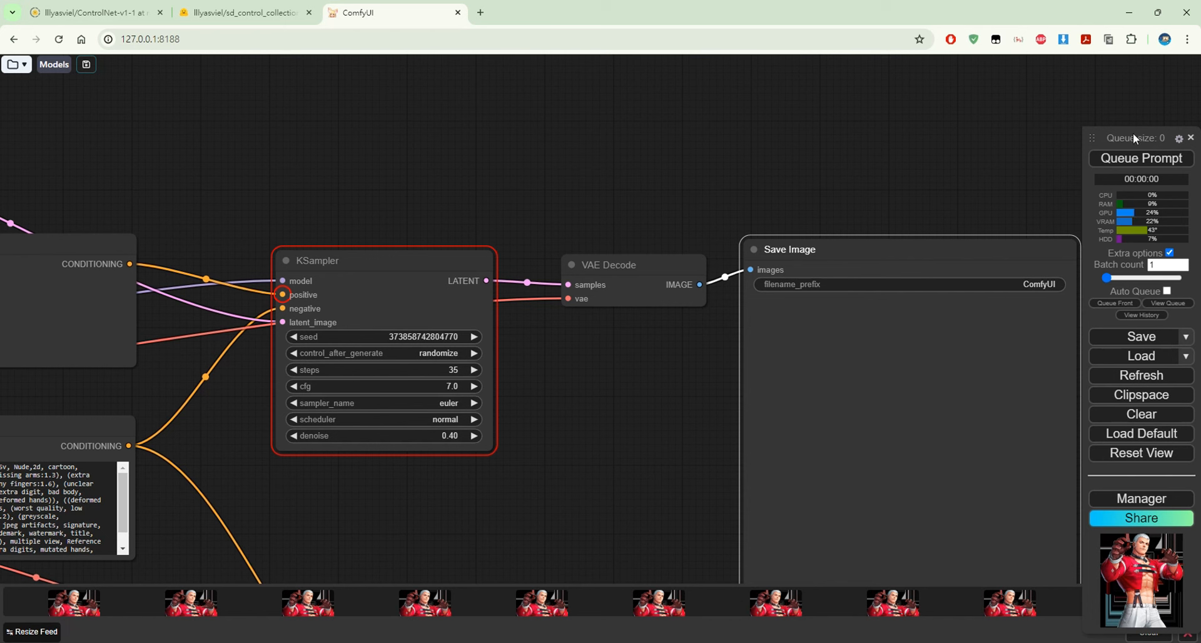
click(1134, 160)
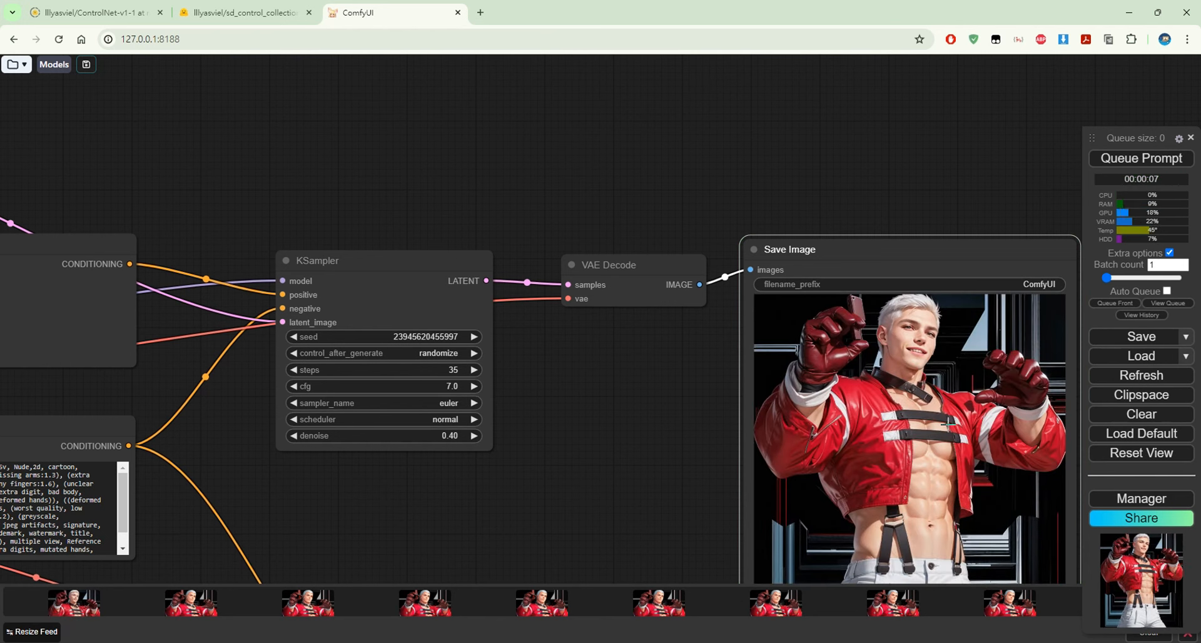
- Compare the generated picture in the Save Image node with the original character image and the cropped preview
mouse_move(582, 171)
mouse_down()
mouse_move(888, 284)
mouse_move(742, 223)
mouse_move(841, 402)
mouse_move(725, 306)
mouse_up()
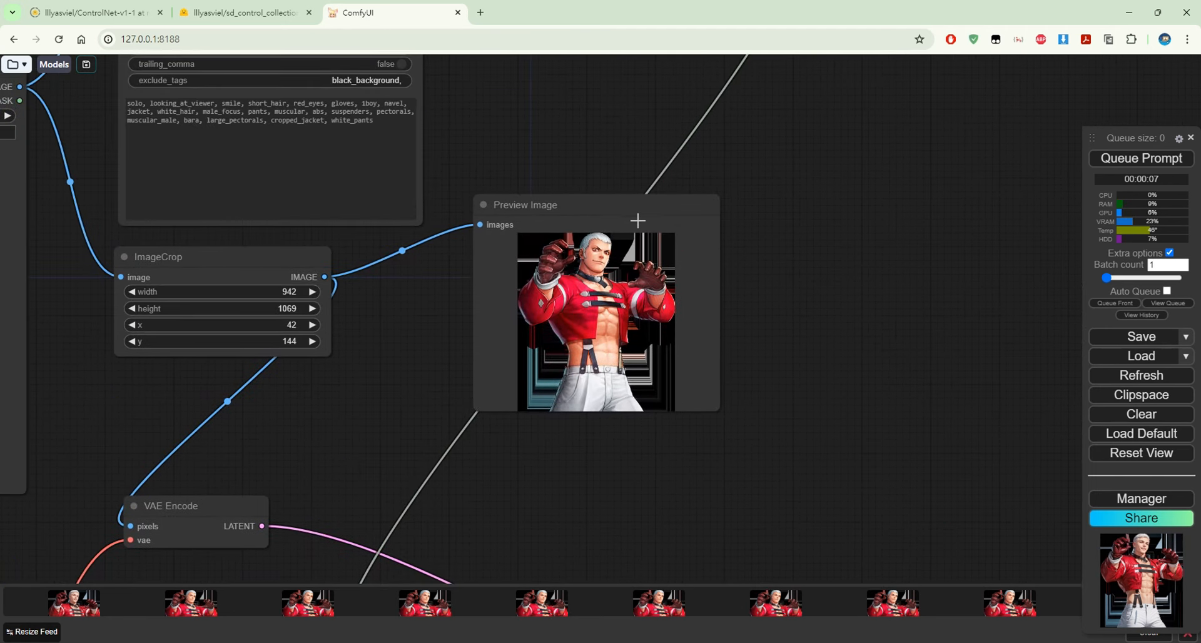
drag(858, 436, 556, 171)
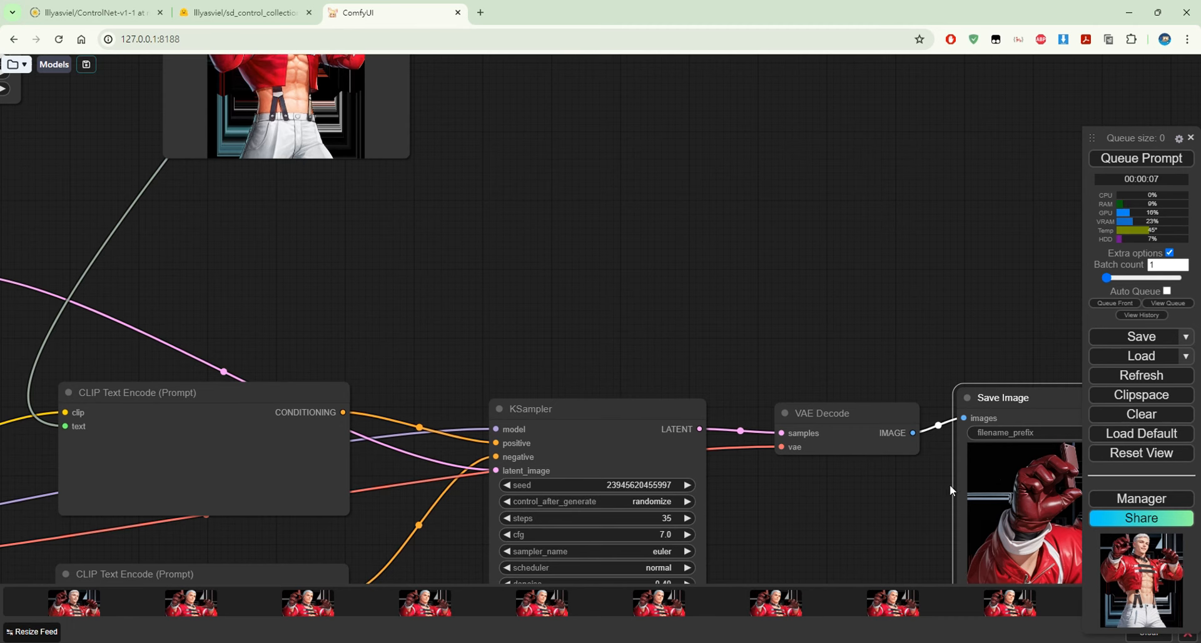
drag(774, 273, 1111, 439)
drag(489, 321, 772, 396)
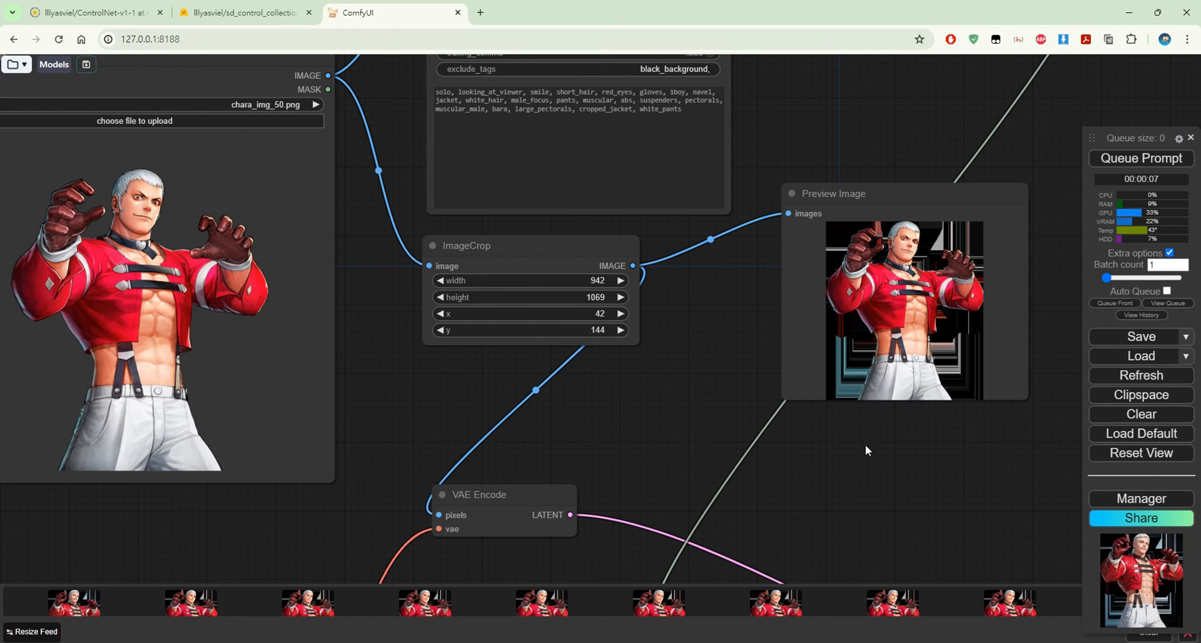
drag(908, 496, 509, 335)
drag(761, 319, 492, 121)
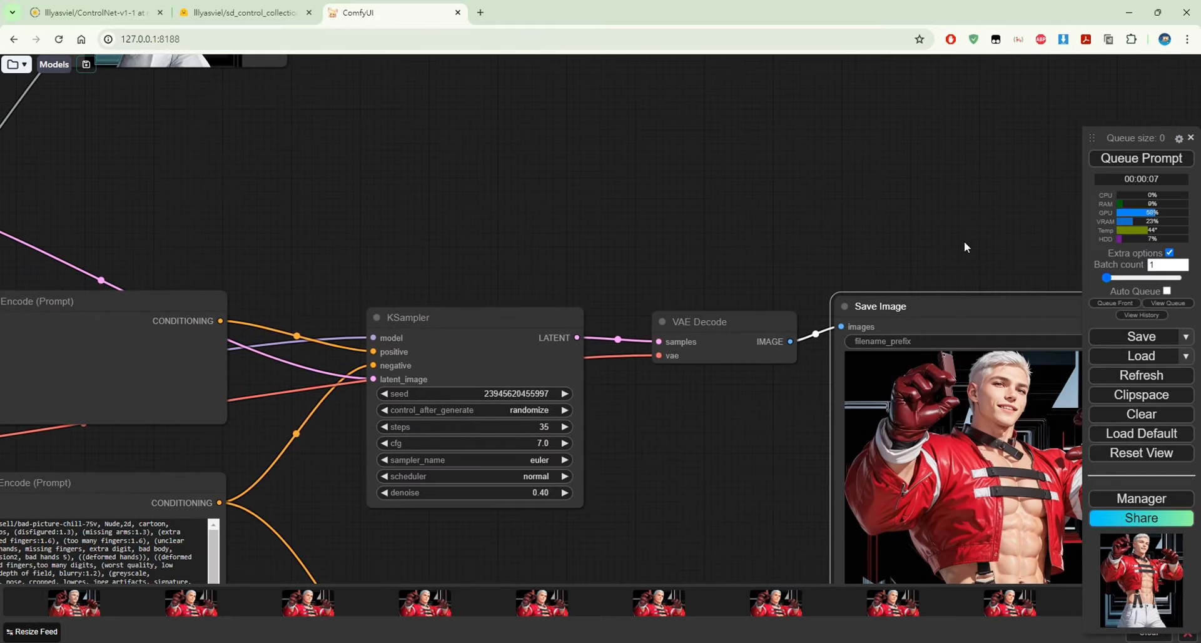
drag(963, 241, 727, 166)
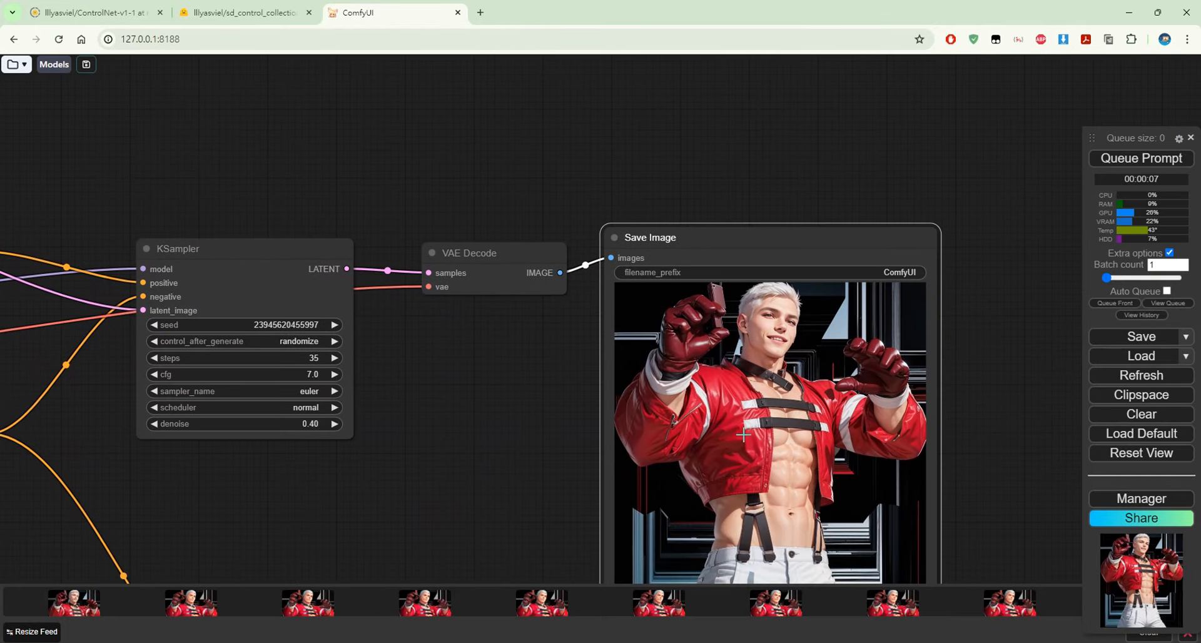
drag(502, 530, 496, 393)
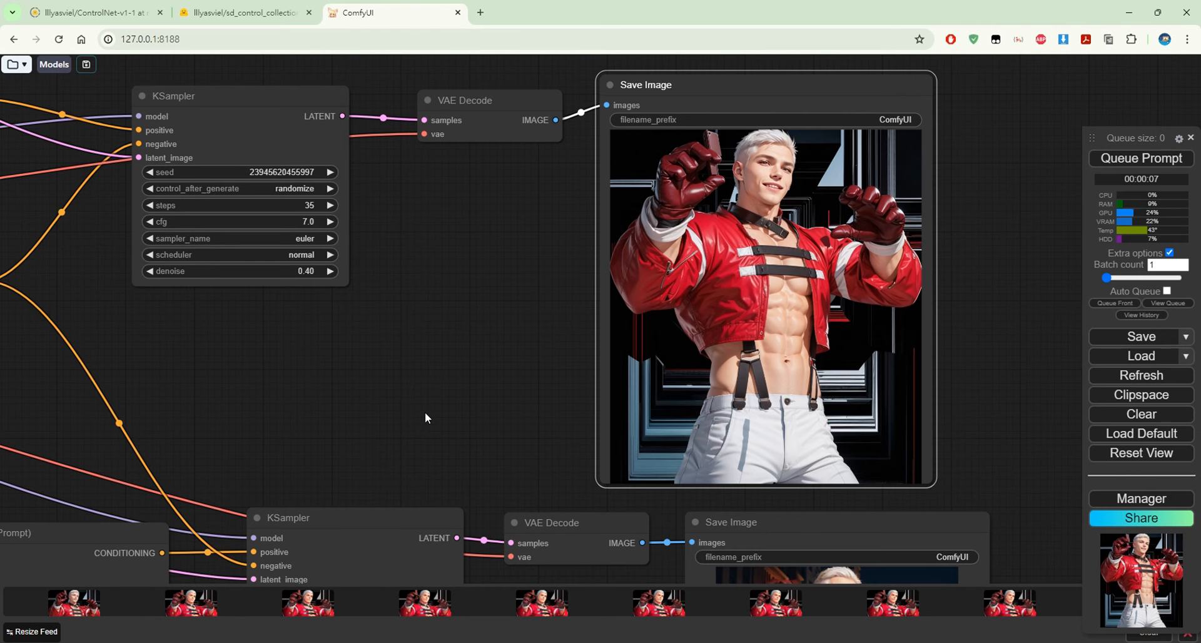
- Connect the masked Load Image node's IMAGE output to the pixels input of VAE Encode (for Inpainting)
drag(376, 417, 953, 143)
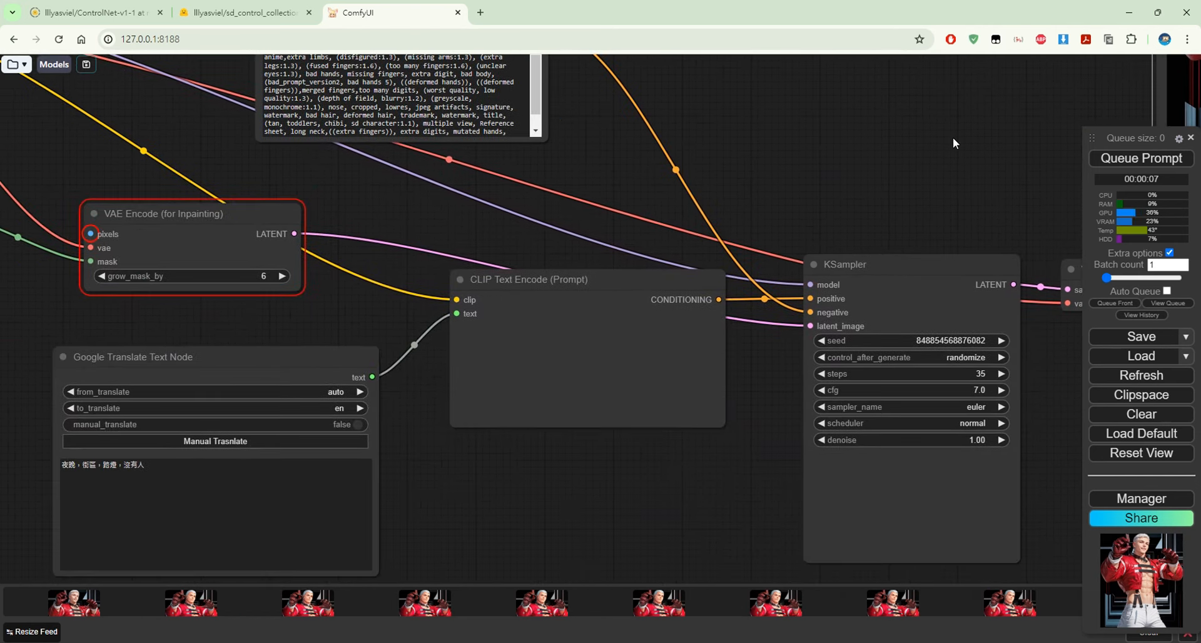
drag(200, 320, 674, 426)
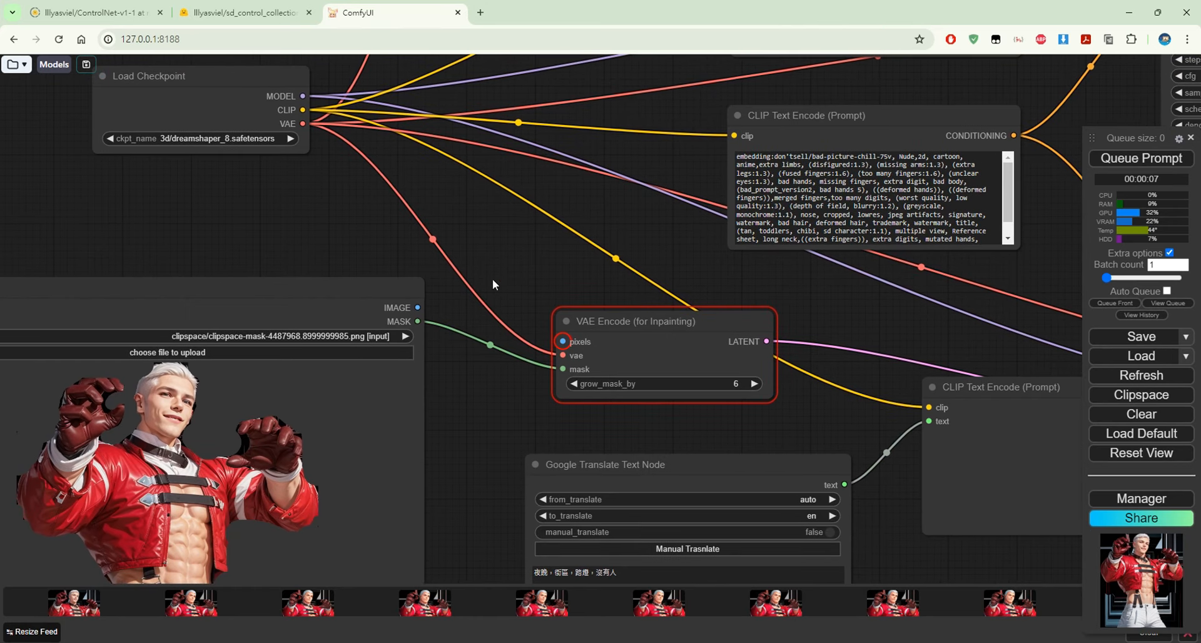
drag(417, 307, 563, 341)
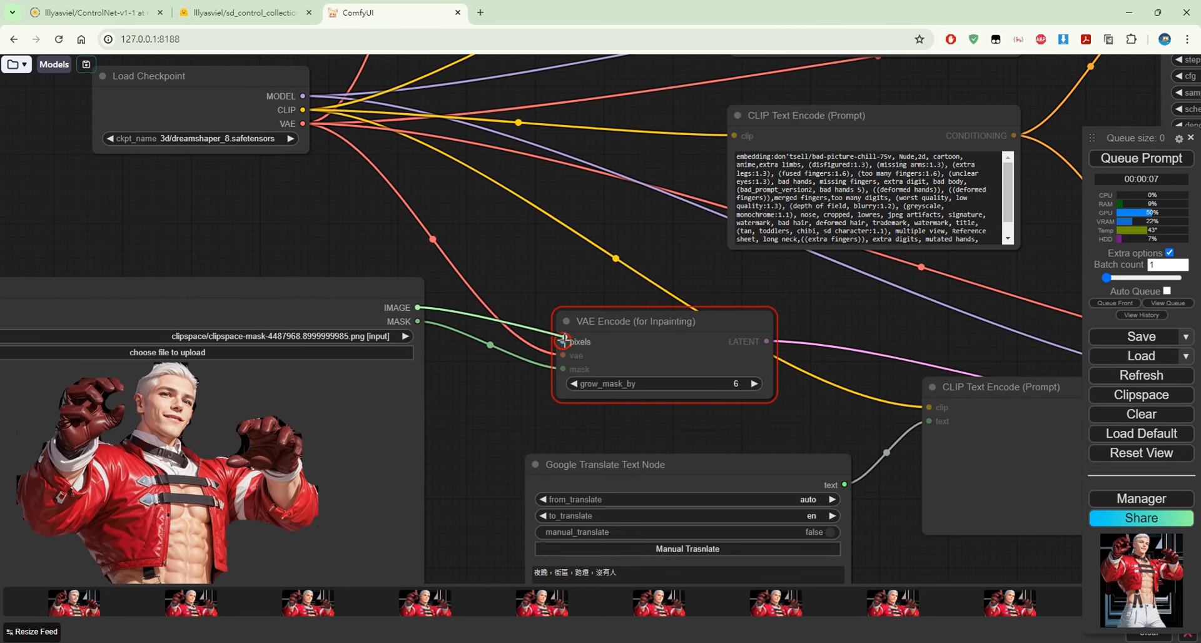
- Load ComfyUI_00065_.png from the ComfyUI output folder into the Load Image node of the inpainting branch
drag(400, 429, 711, 372)
click(584, 301)
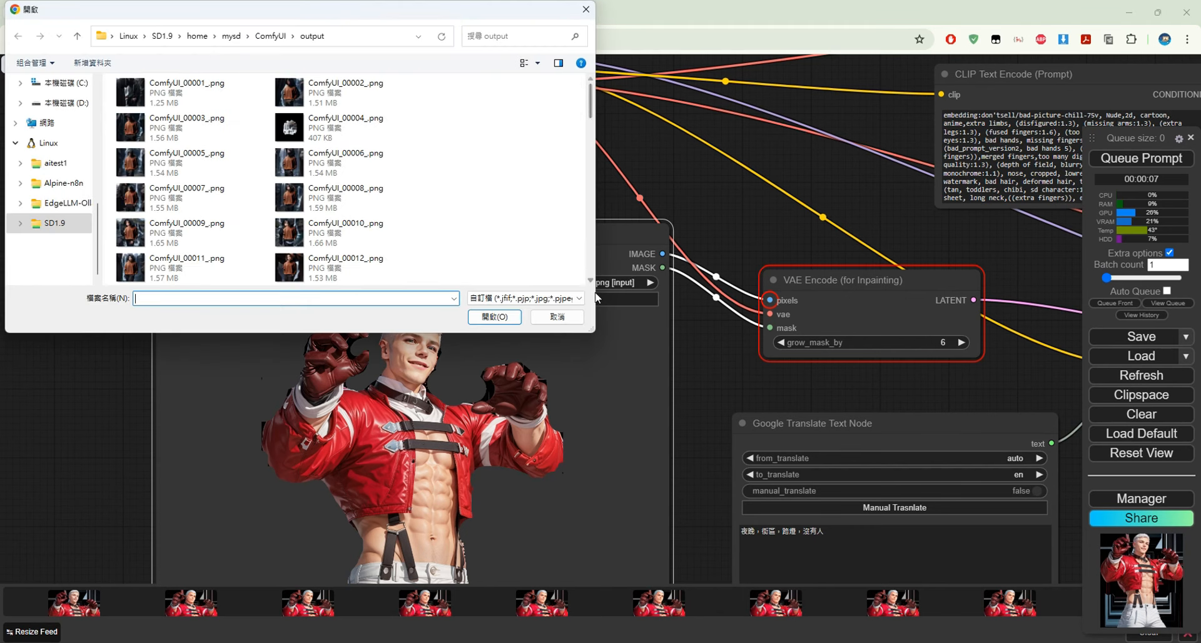
drag(594, 331, 872, 548)
scroll(729, 375, down, 3)
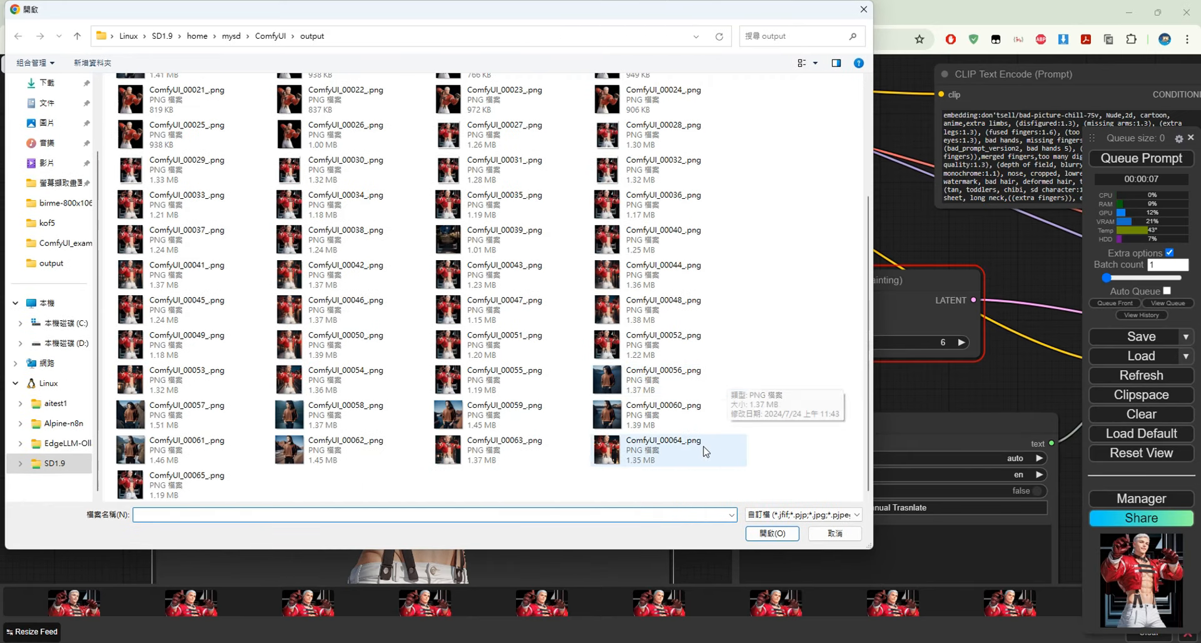
double_click(238, 488)
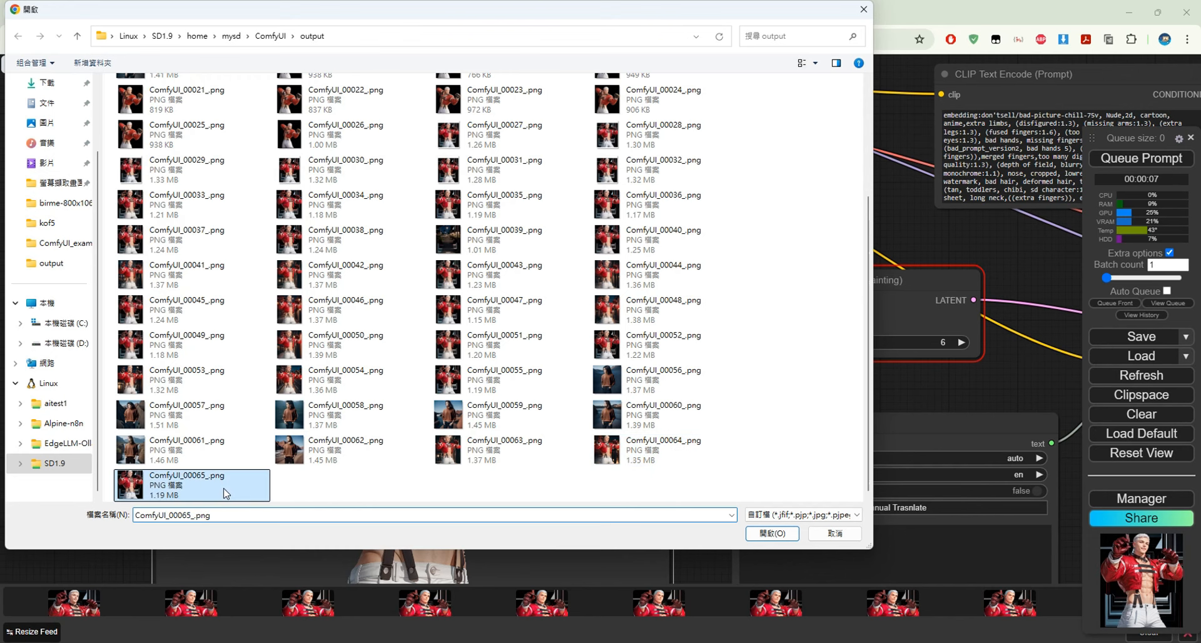
- Open the inpainting branch's loaded image in MaskEditor and set a thicker, less opaque white brush
drag(99, 448, 97, 313)
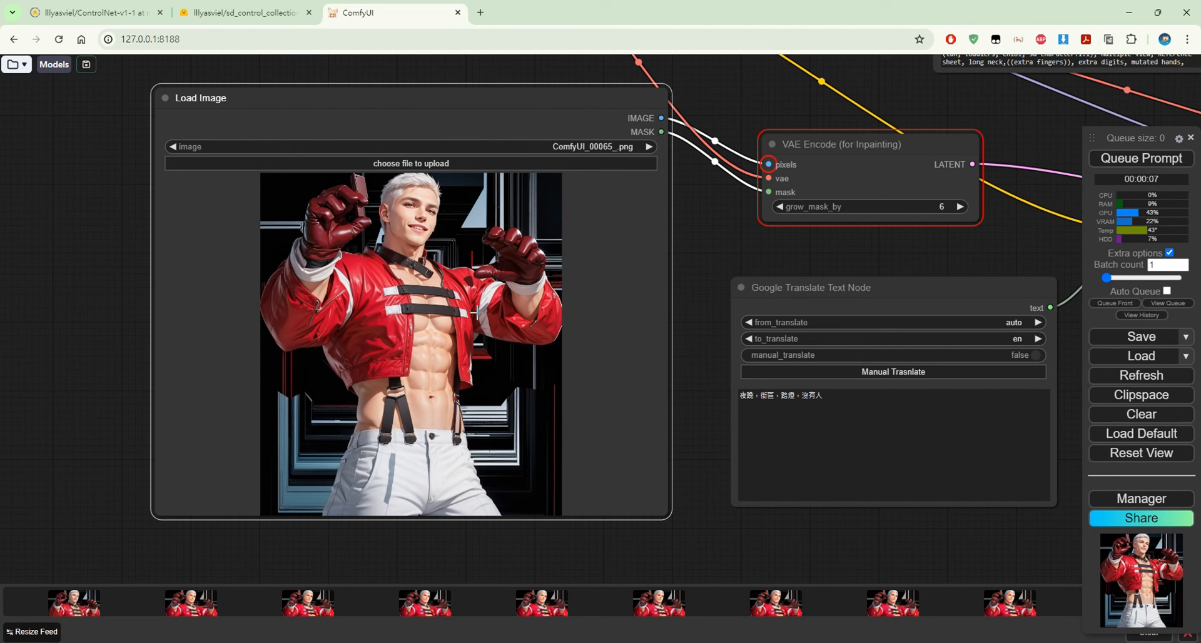
right_click(441, 283)
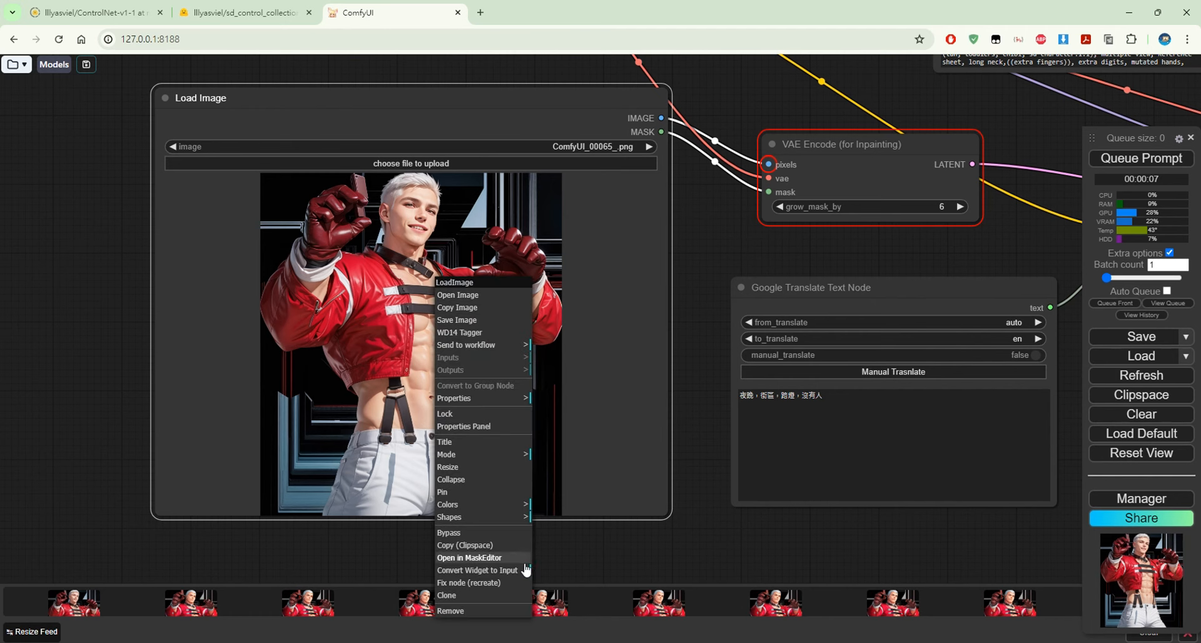
click(483, 557)
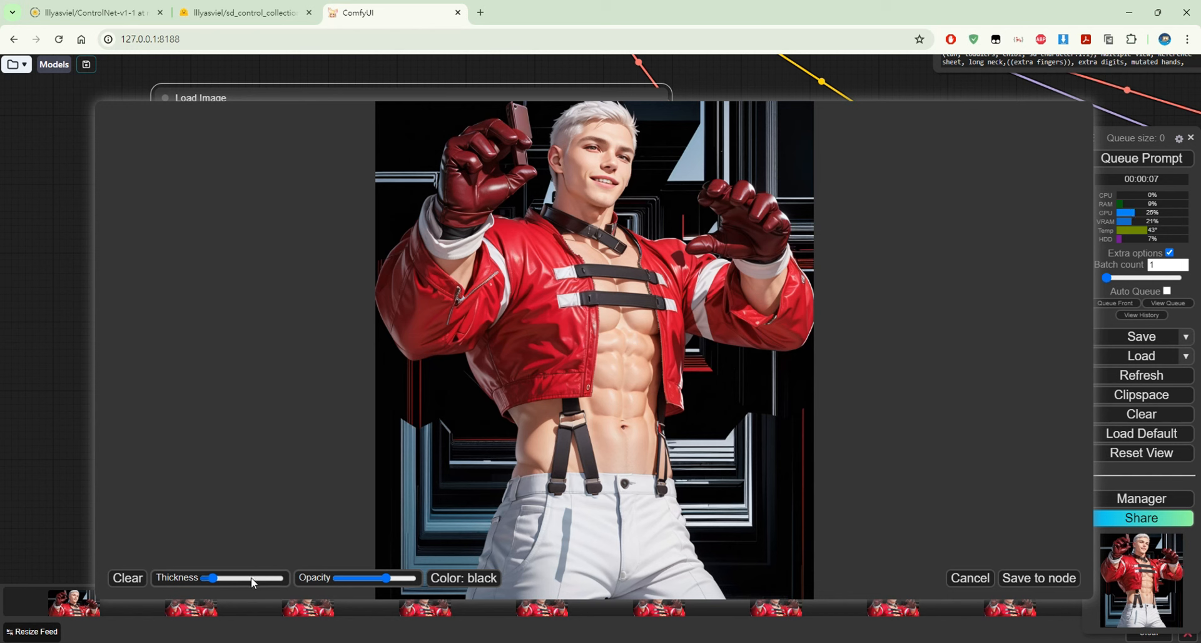
drag(215, 580, 223, 578)
drag(384, 576, 371, 576)
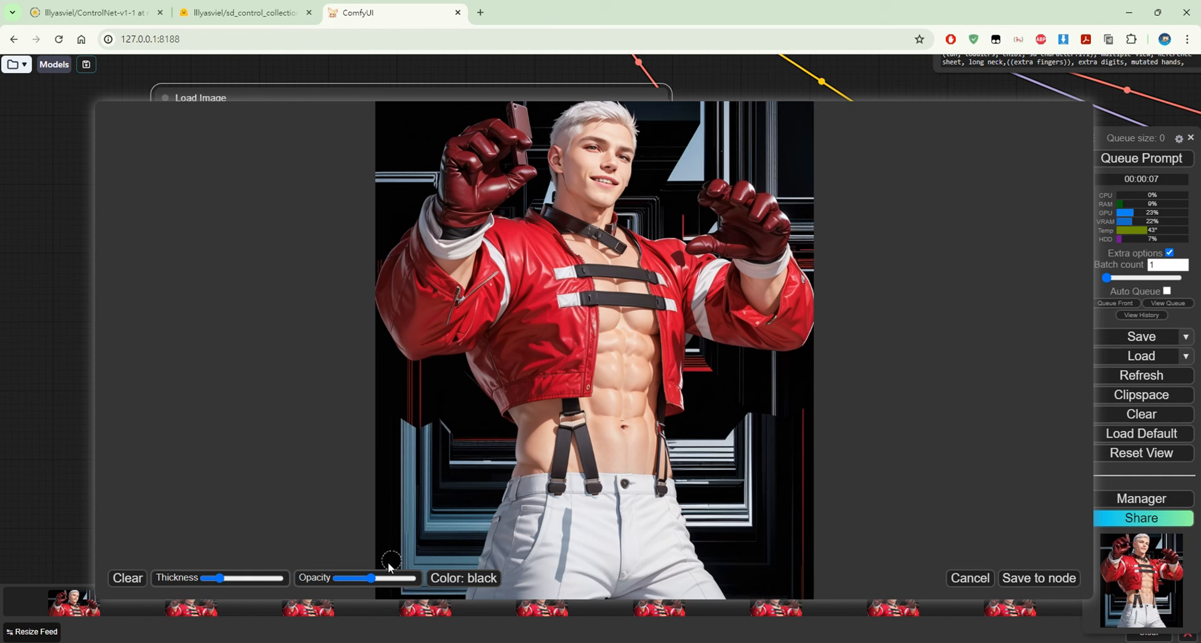
click(461, 578)
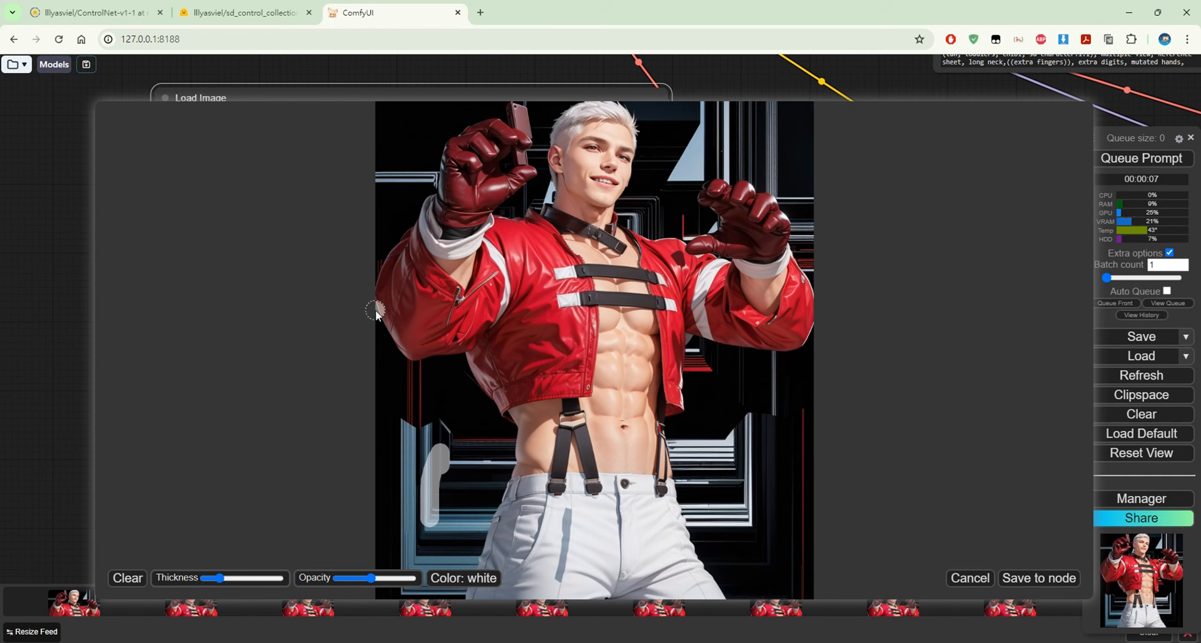
- Paint the mask over the entire background around the character and save it to the Load Image node
mouse_move(378, 320)
mouse_down()
mouse_move(408, 365)
mouse_move(468, 370)
mouse_up()
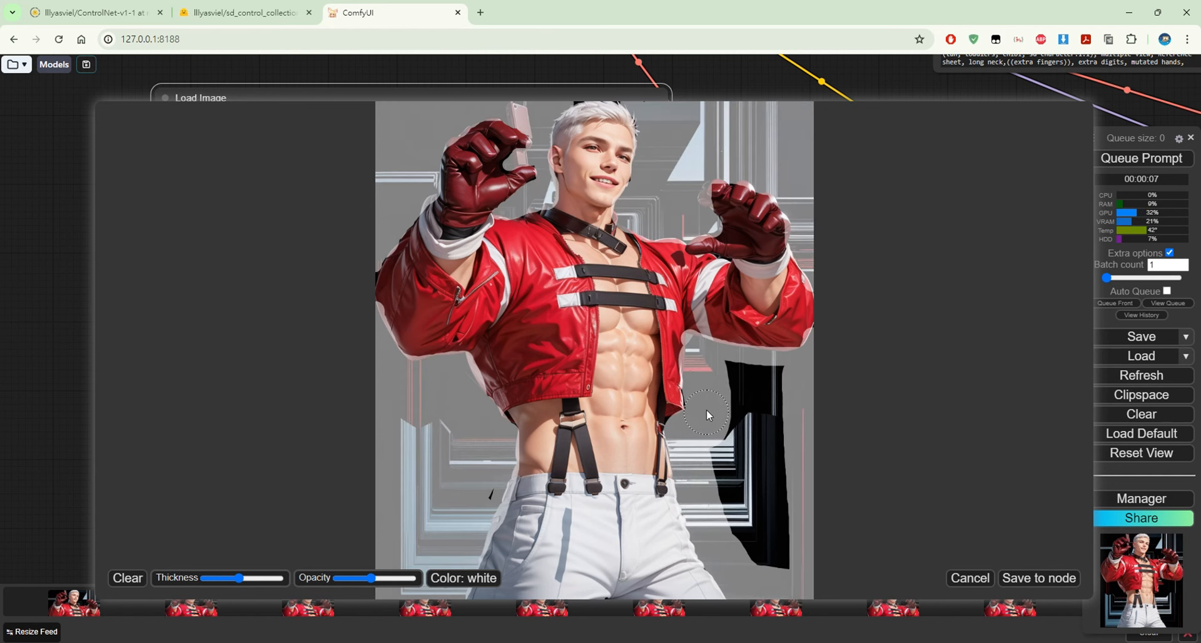
mouse_move(763, 373)
mouse_down()
mouse_move(725, 413)
mouse_move(714, 454)
mouse_move(772, 419)
mouse_up()
mouse_move(779, 564)
mouse_down()
mouse_move(736, 517)
mouse_move(751, 467)
mouse_up()
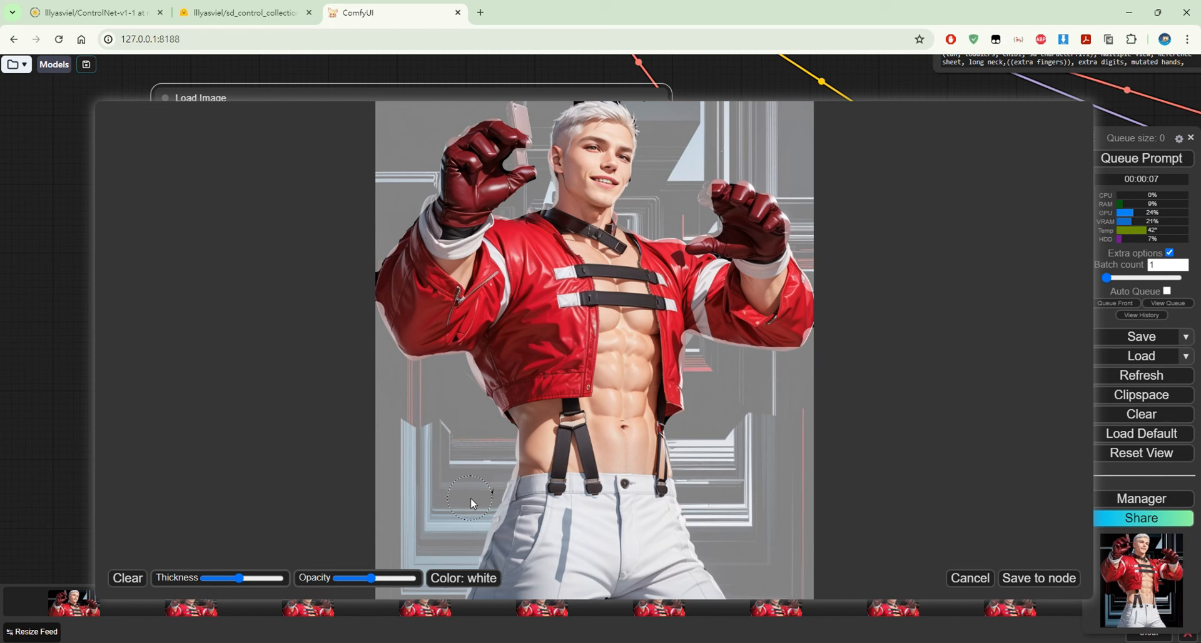
click(1052, 580)
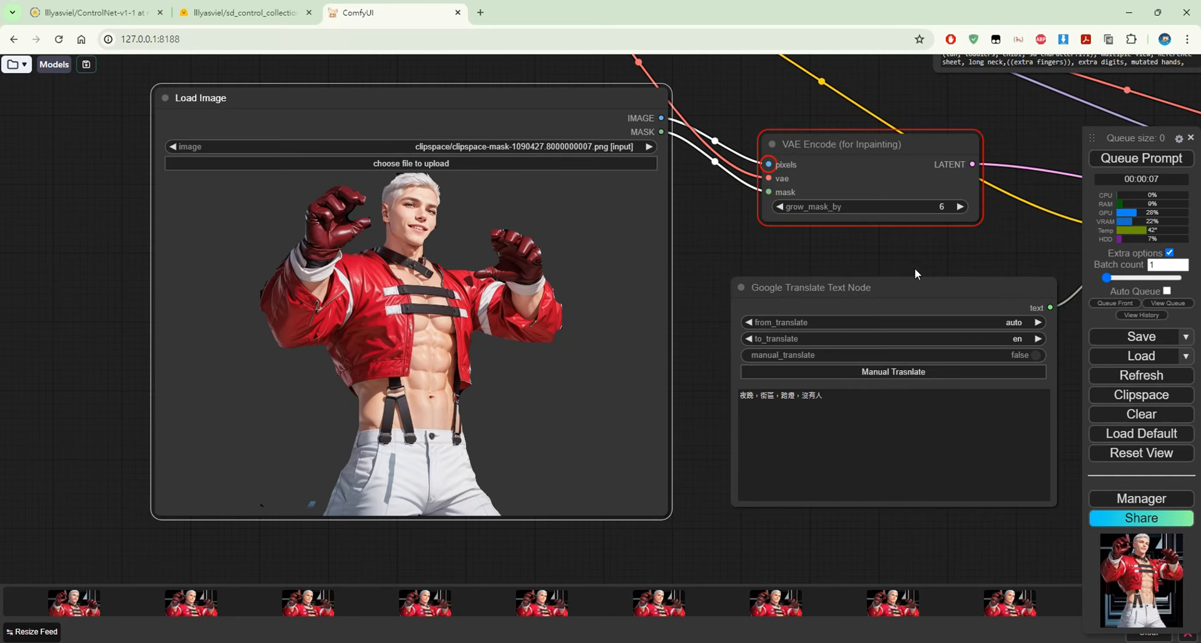
- Queue the prompt to repaint the masked background through the inpainting branch
drag(901, 250, 459, 295)
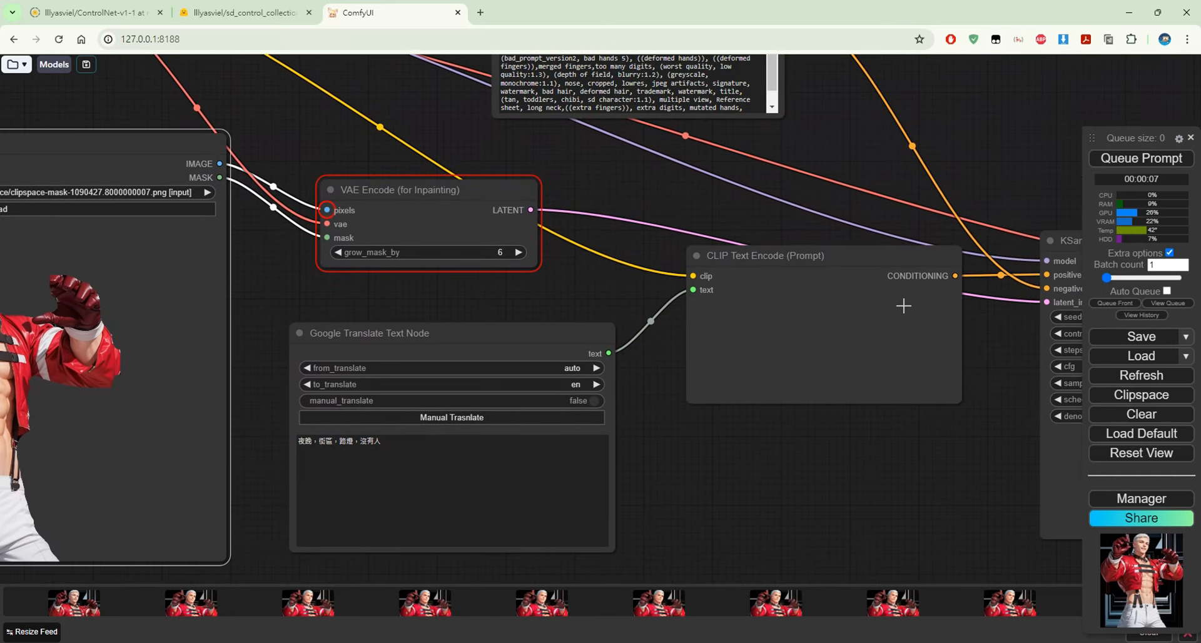
drag(880, 476, 793, 430)
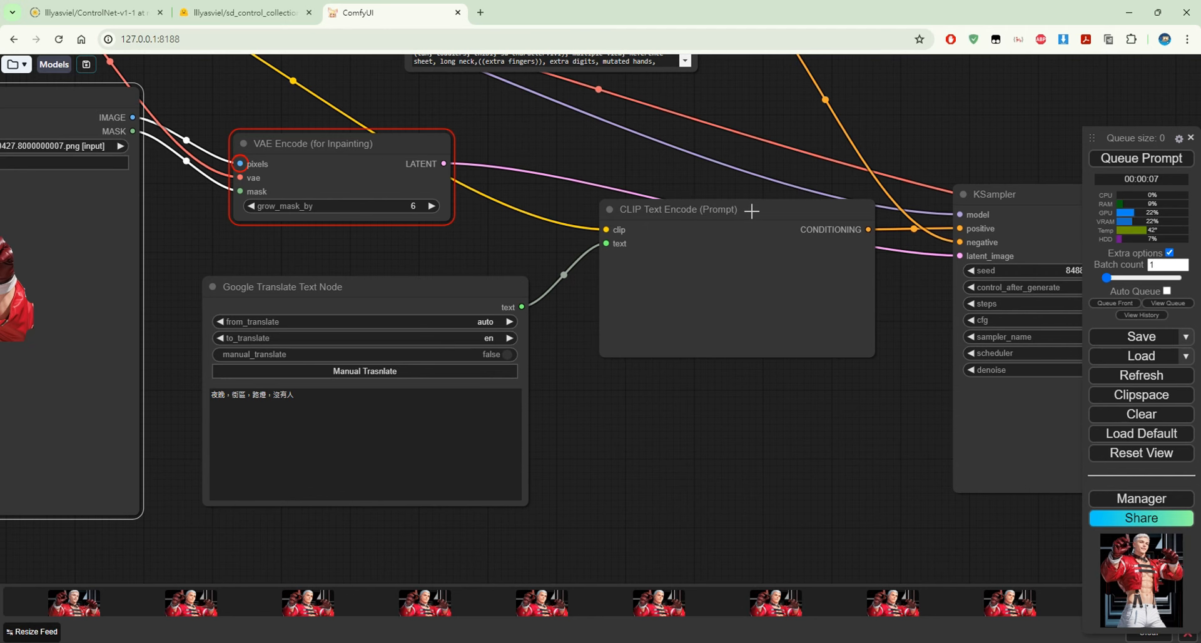
drag(621, 422, 816, 442)
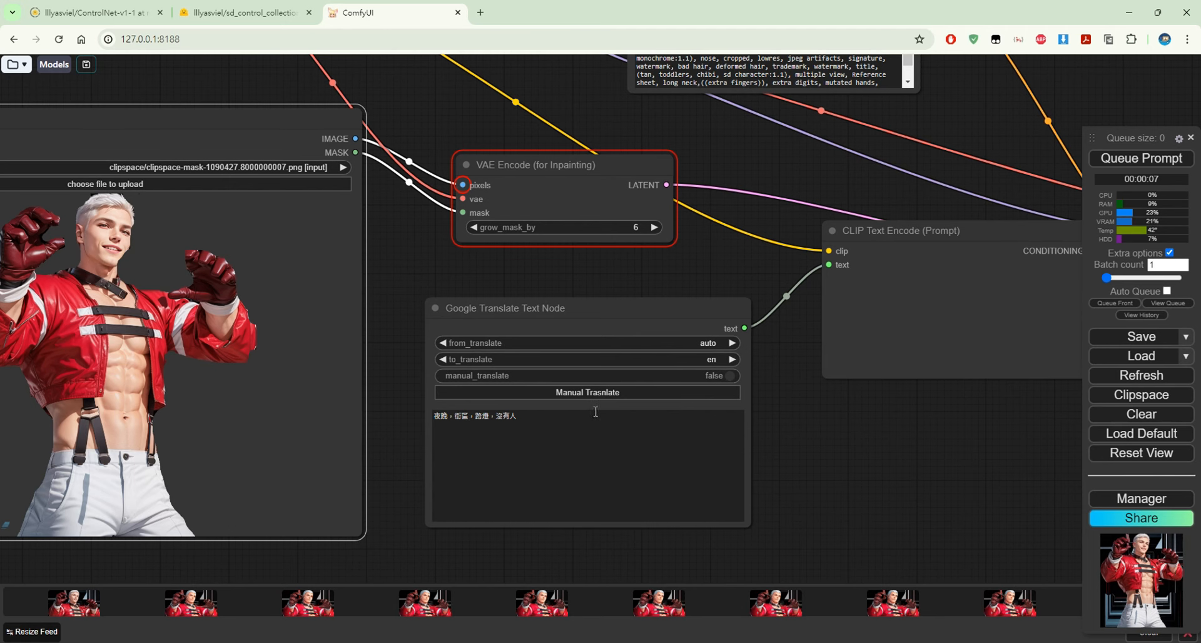
drag(898, 428, 506, 433)
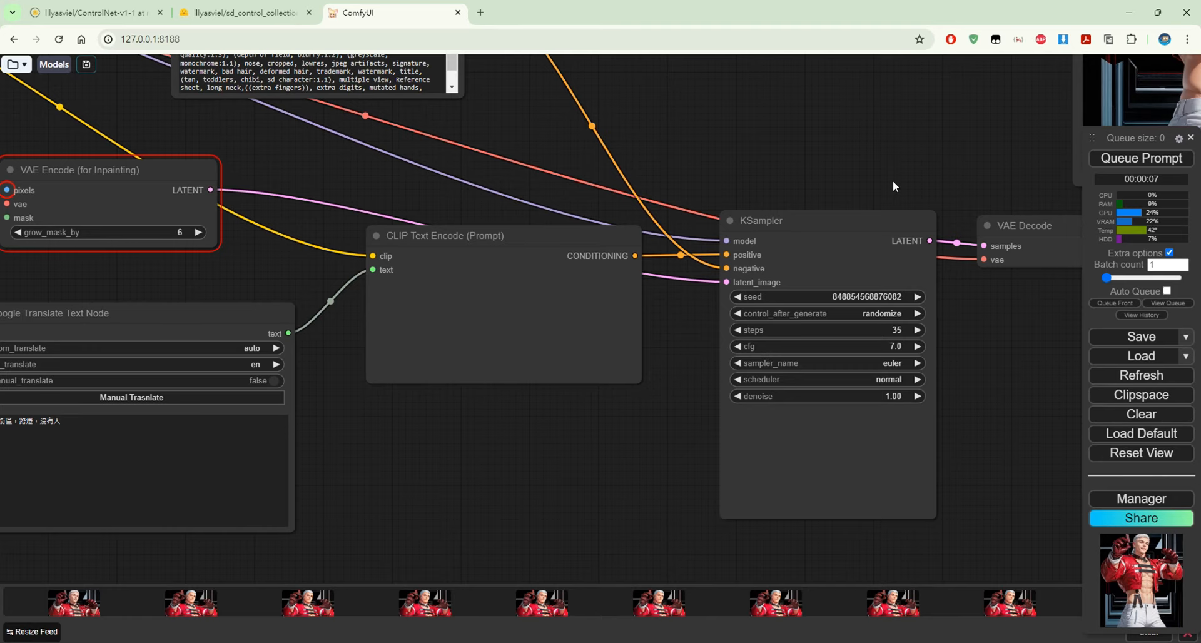
drag(892, 186, 478, 211)
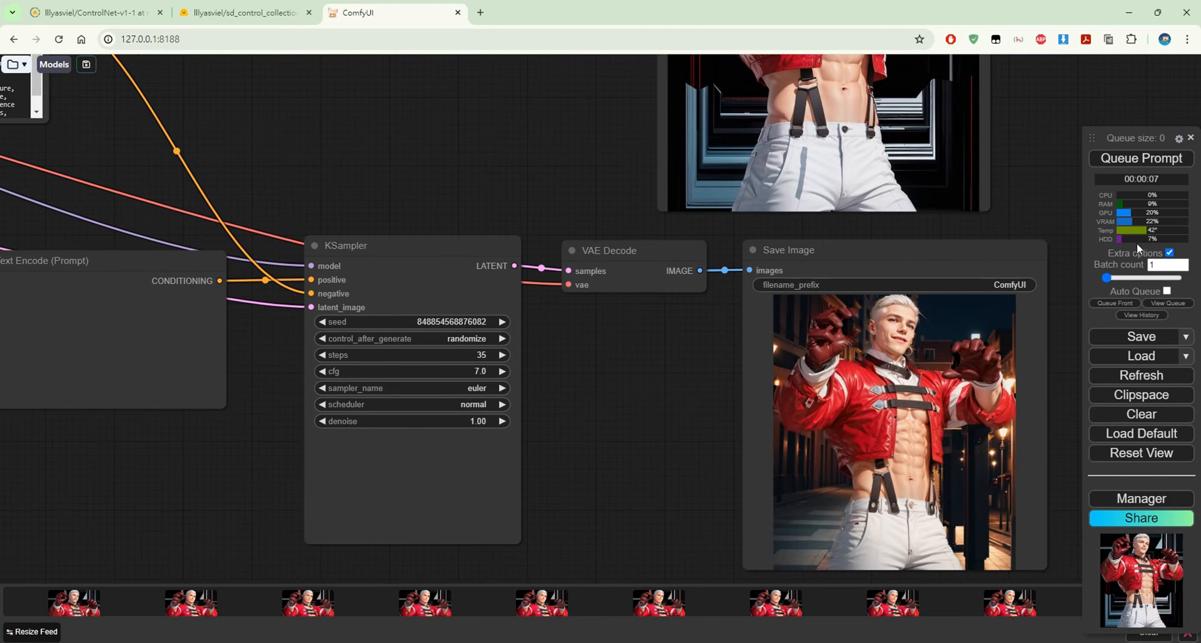
click(1109, 156)
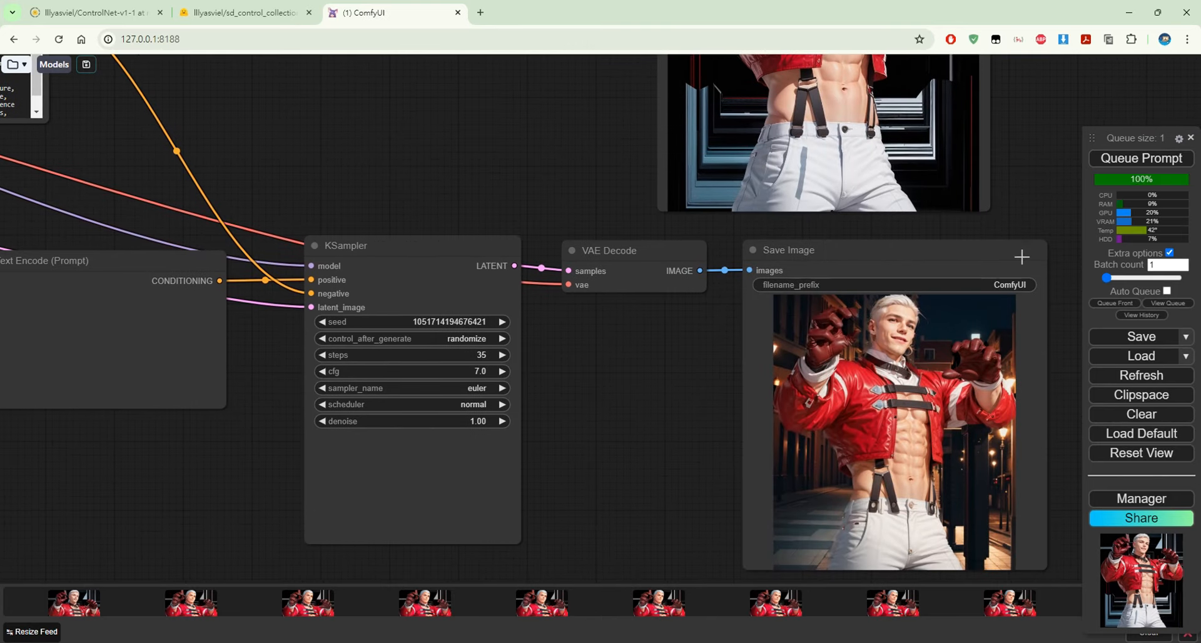
- Inspect the newly inpainted picture at enlarged size from the image feed and close the preview
drag(668, 430, 591, 359)
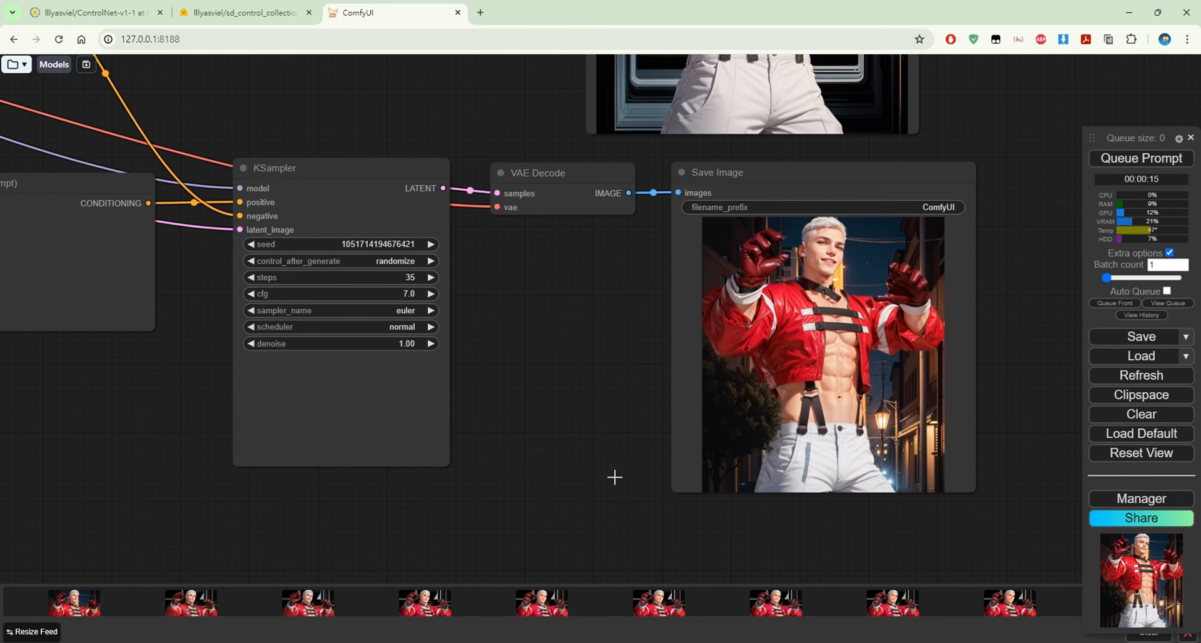
click(74, 602)
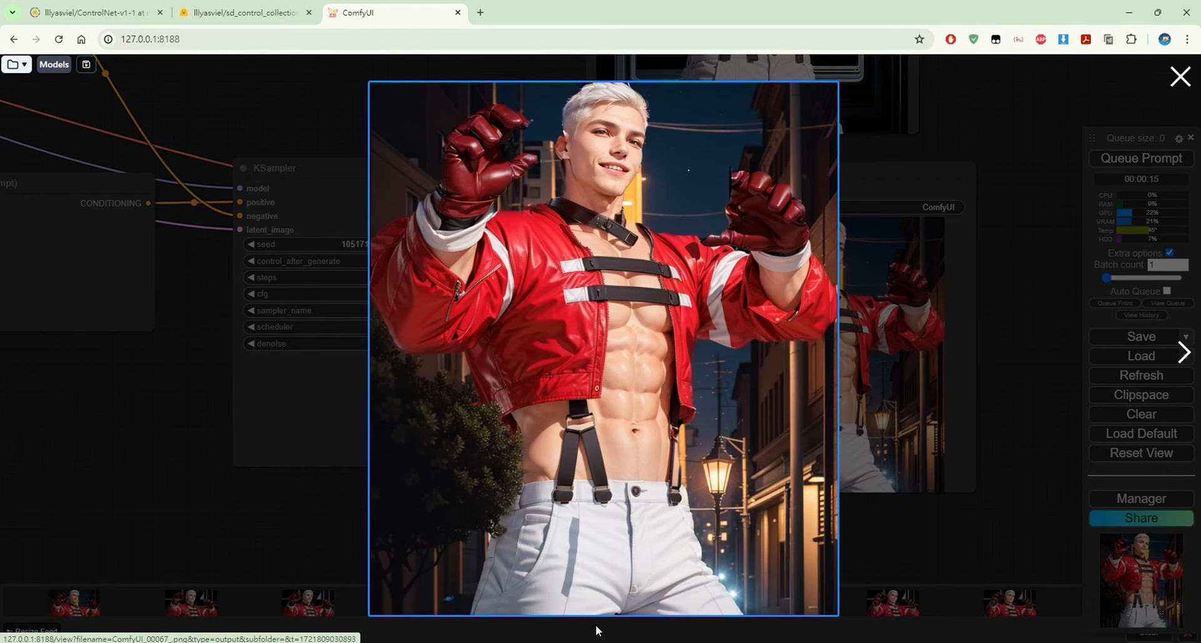
click(172, 473)
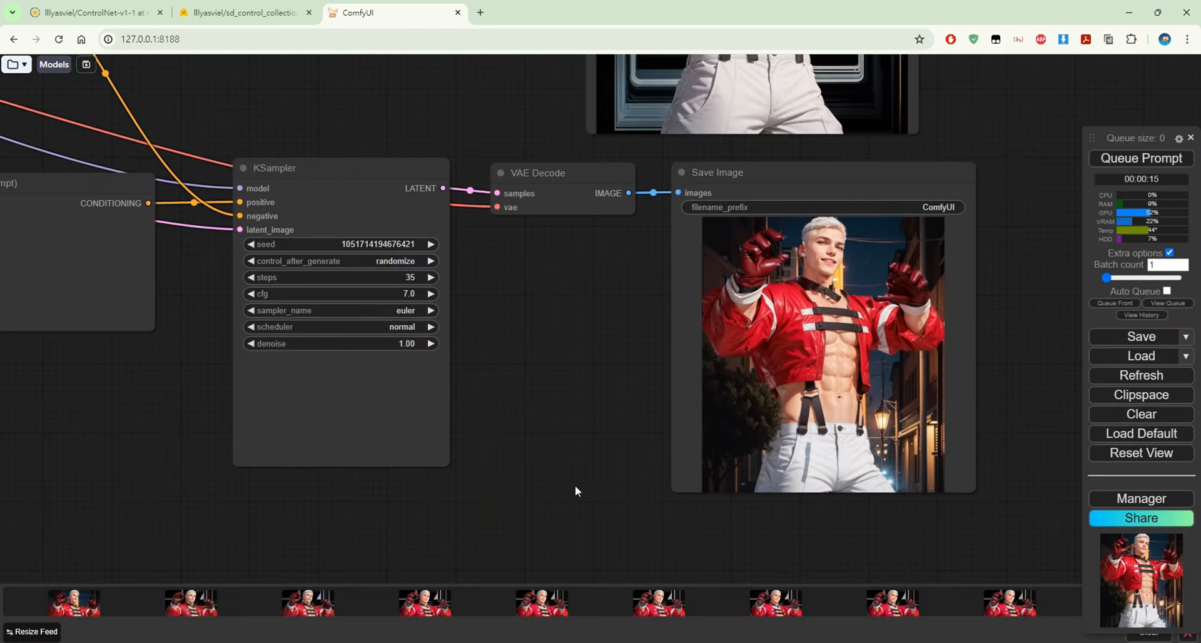
- Examine the checkpoints available in the Load Checkpoint node and leave the selection as it is
drag(576, 491, 622, 500)
drag(294, 459, 858, 488)
drag(423, 265, 894, 365)
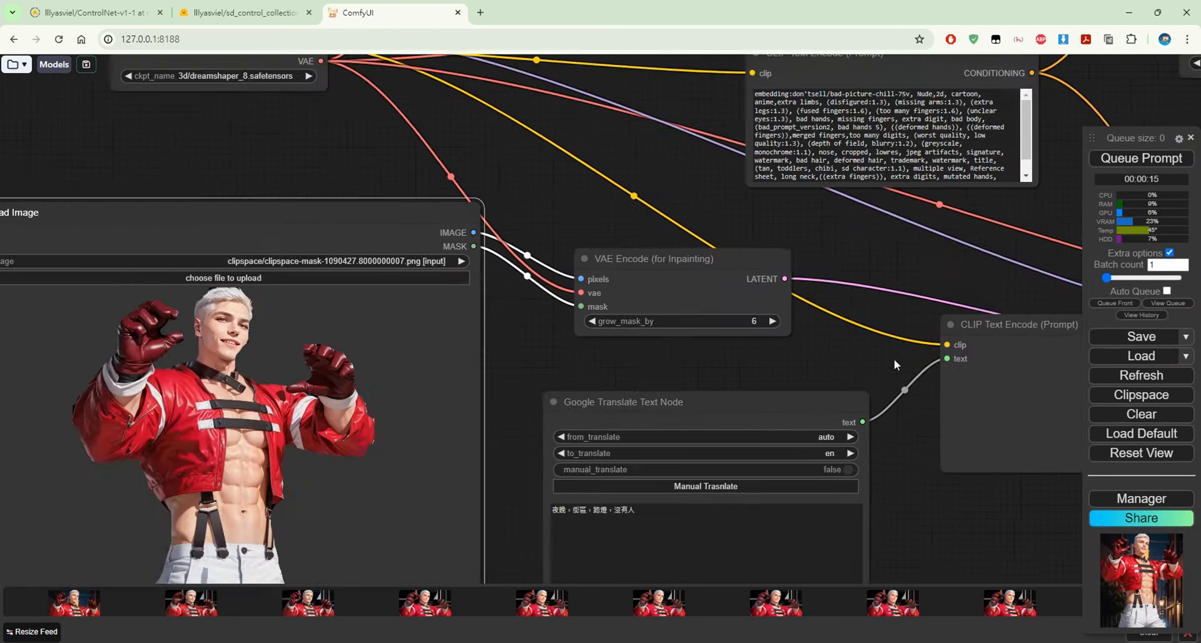
drag(477, 146, 509, 149)
drag(373, 117, 581, 299)
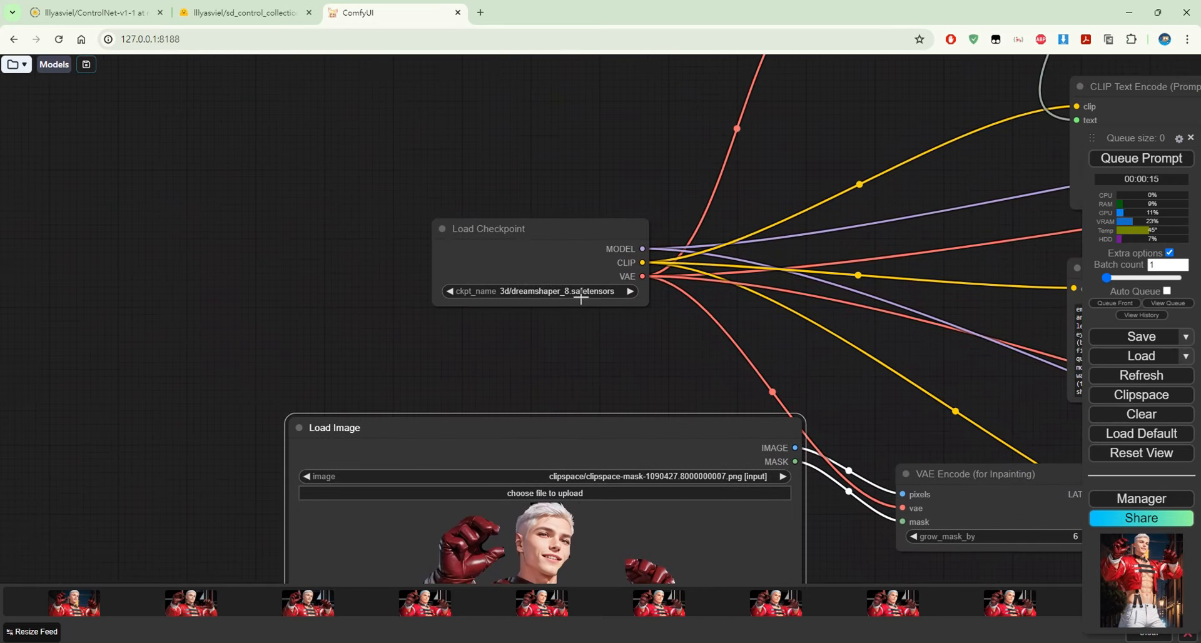
click(555, 293)
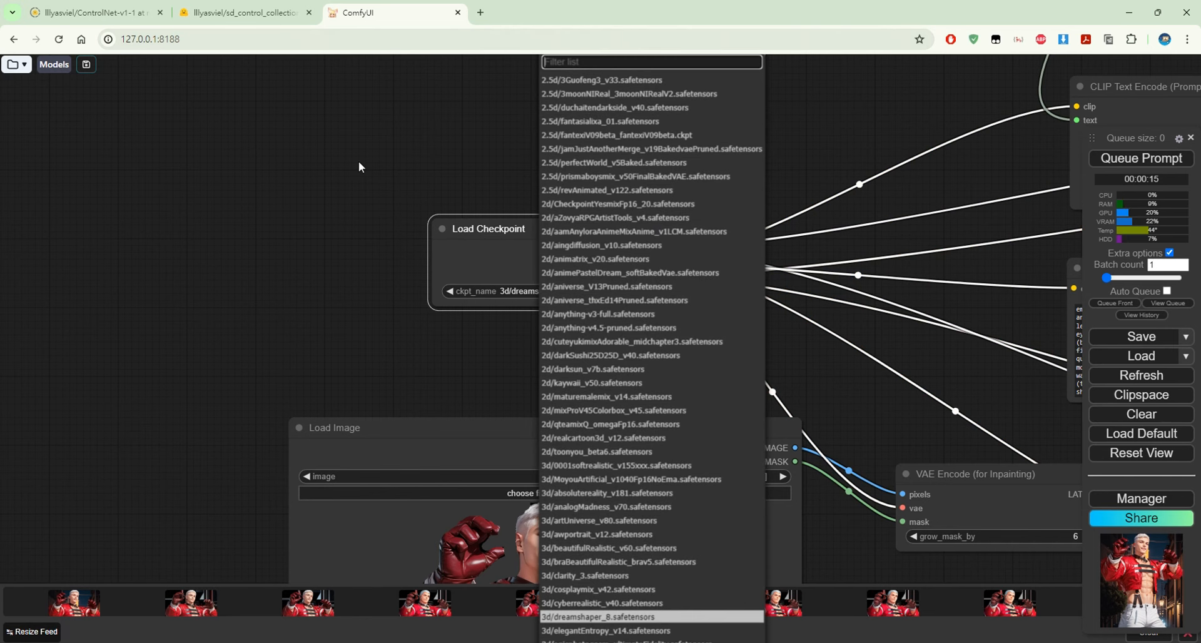
drag(337, 236, 163, 189)
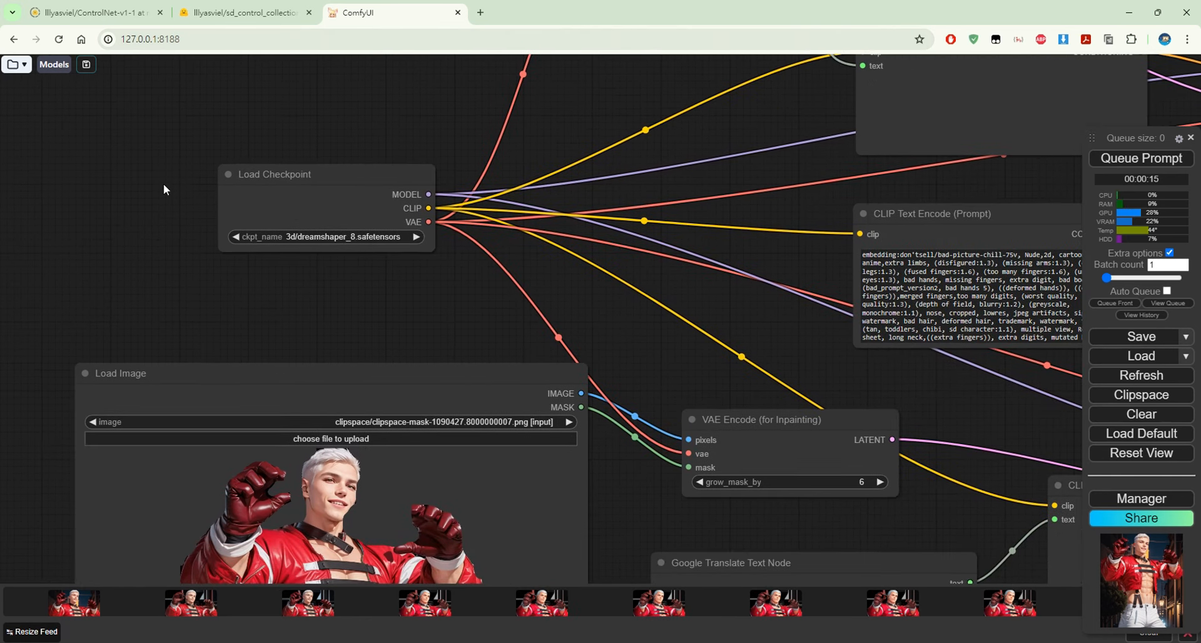
- Clear the entire img2img and inpainting workflow from the canvas
drag(490, 283, 408, 469)
drag(388, 209, 429, 369)
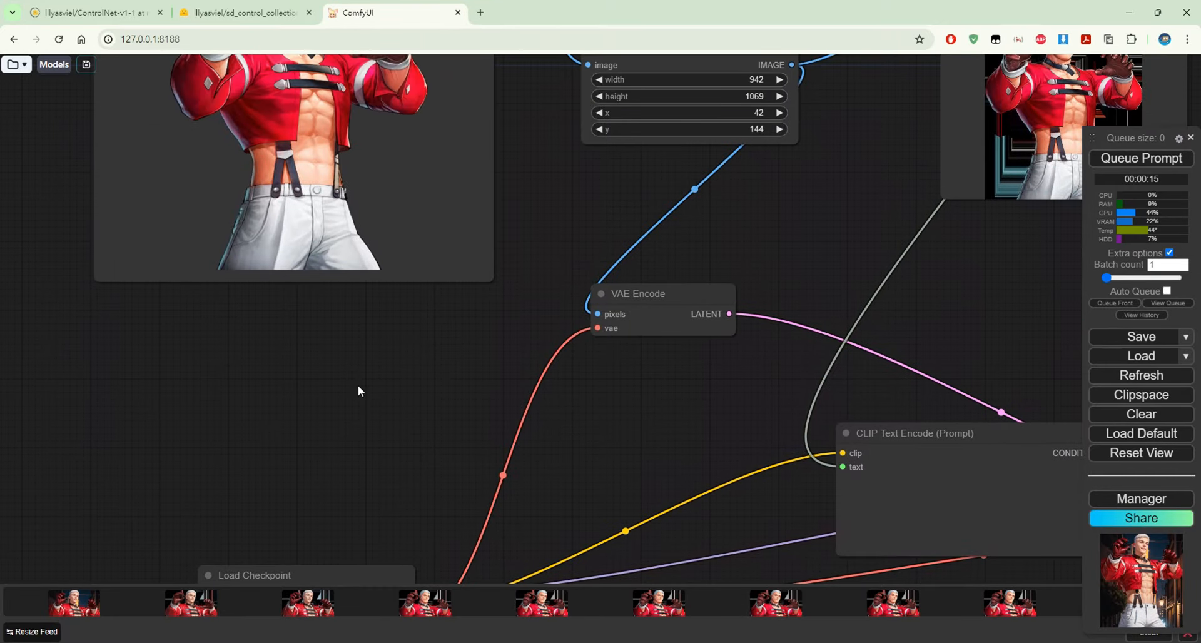
drag(357, 392, 401, 162)
drag(542, 437, 521, 171)
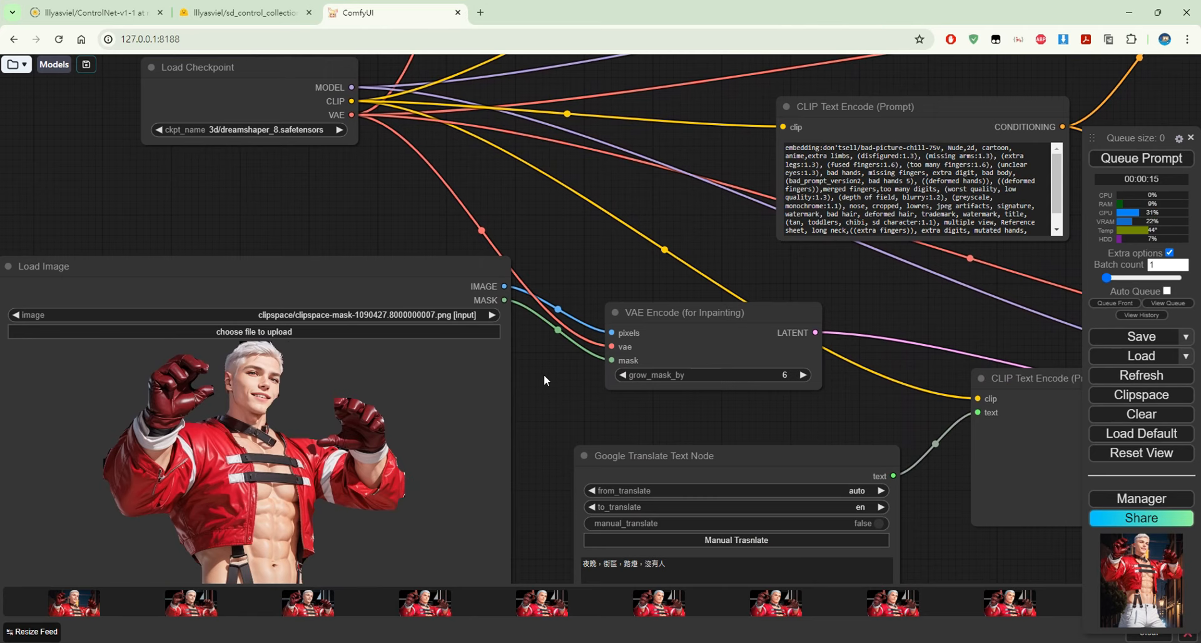
drag(543, 374, 524, 287)
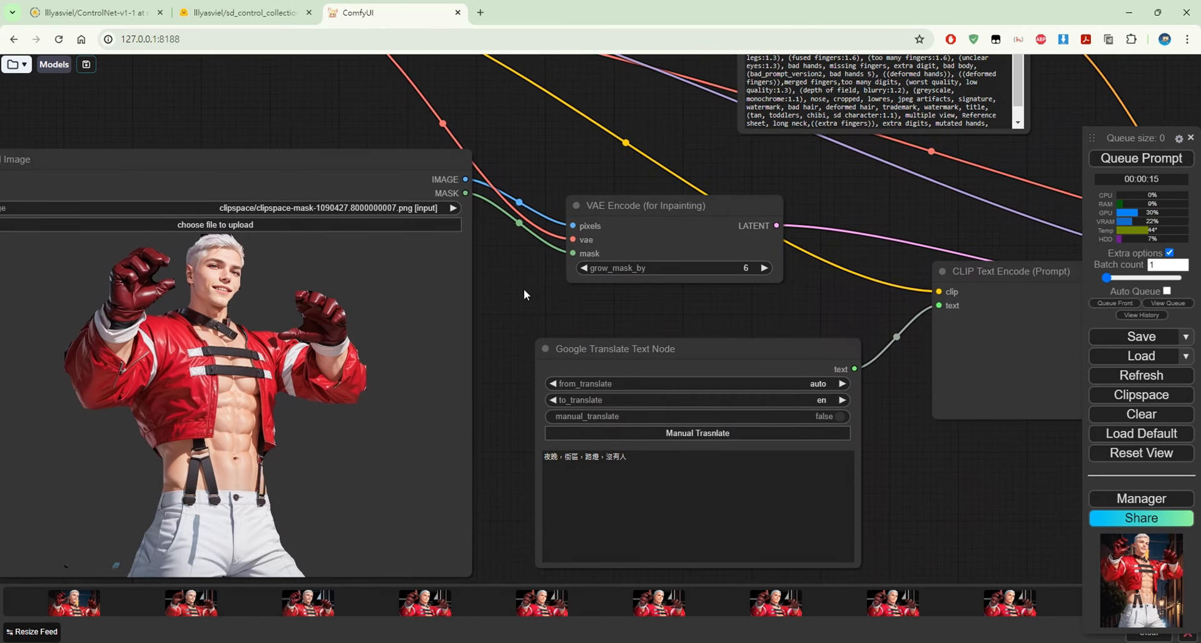
right_click(522, 289)
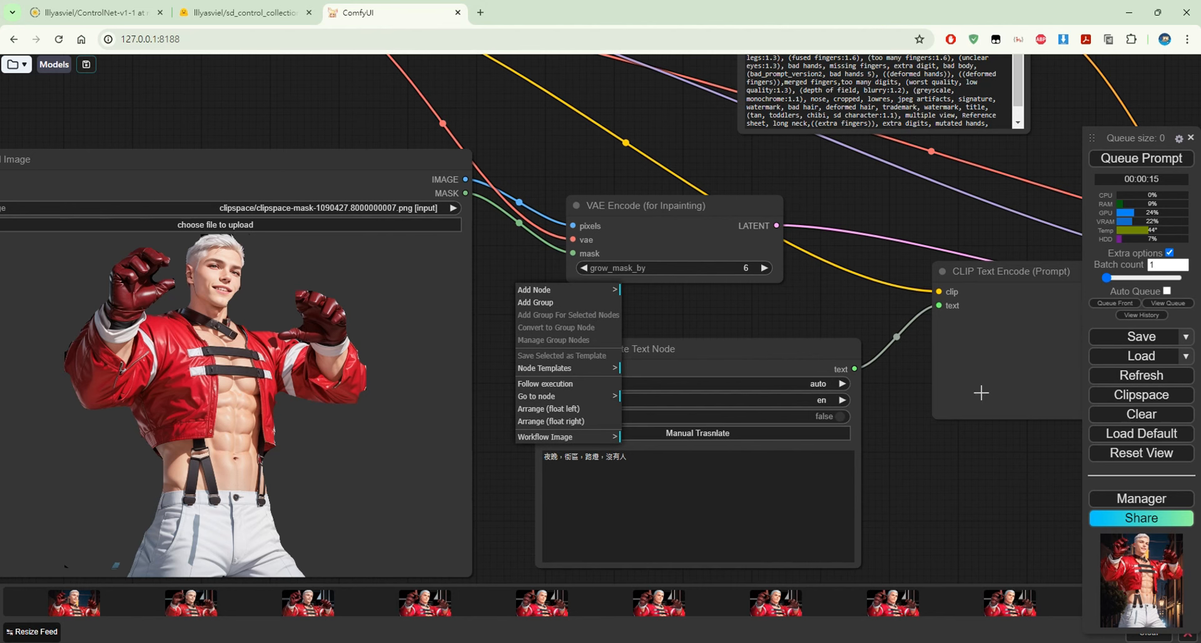
click(1099, 414)
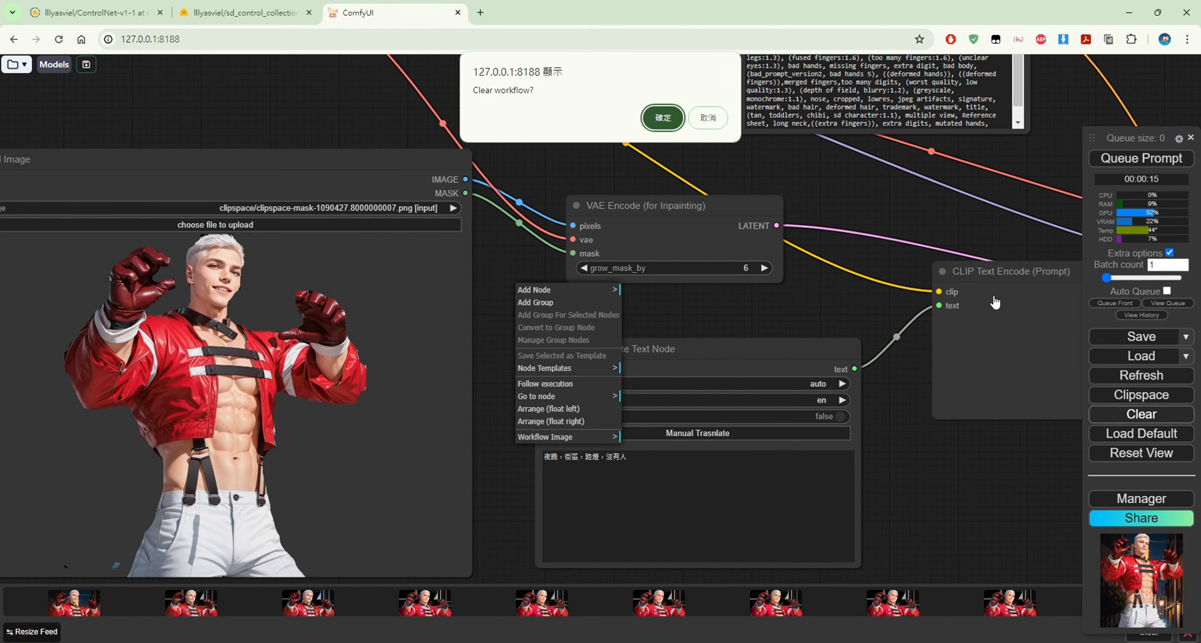
click(672, 119)
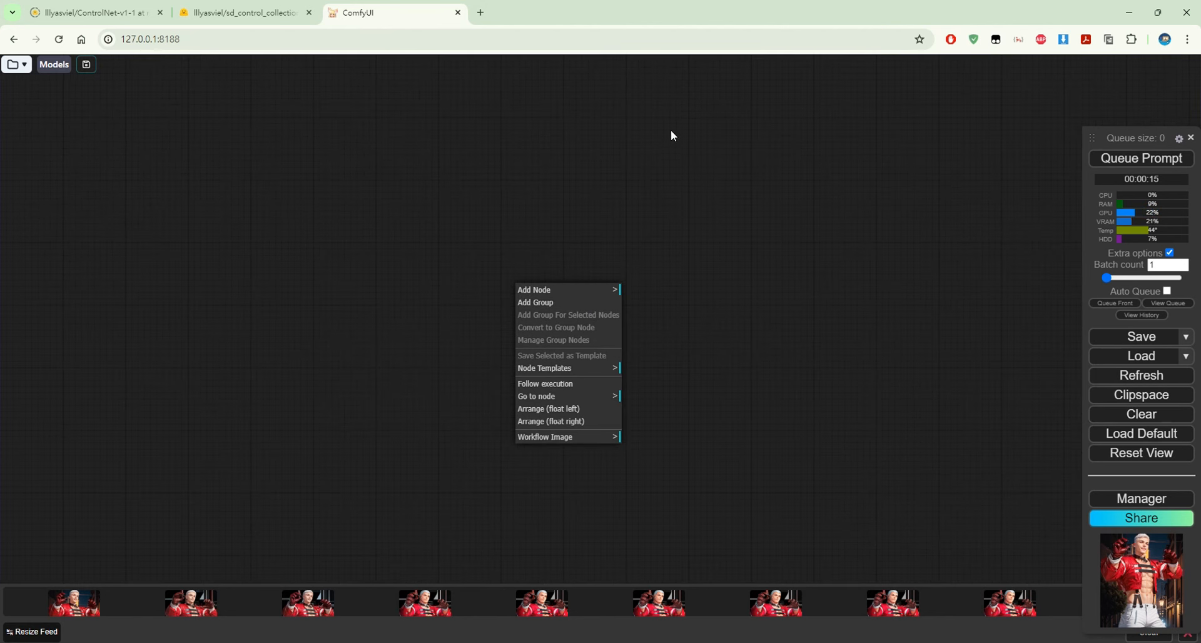
- Load the saved "segment anything" workflow from New Folder in the workspace and close the workflow list
click(15, 64)
click(104, 160)
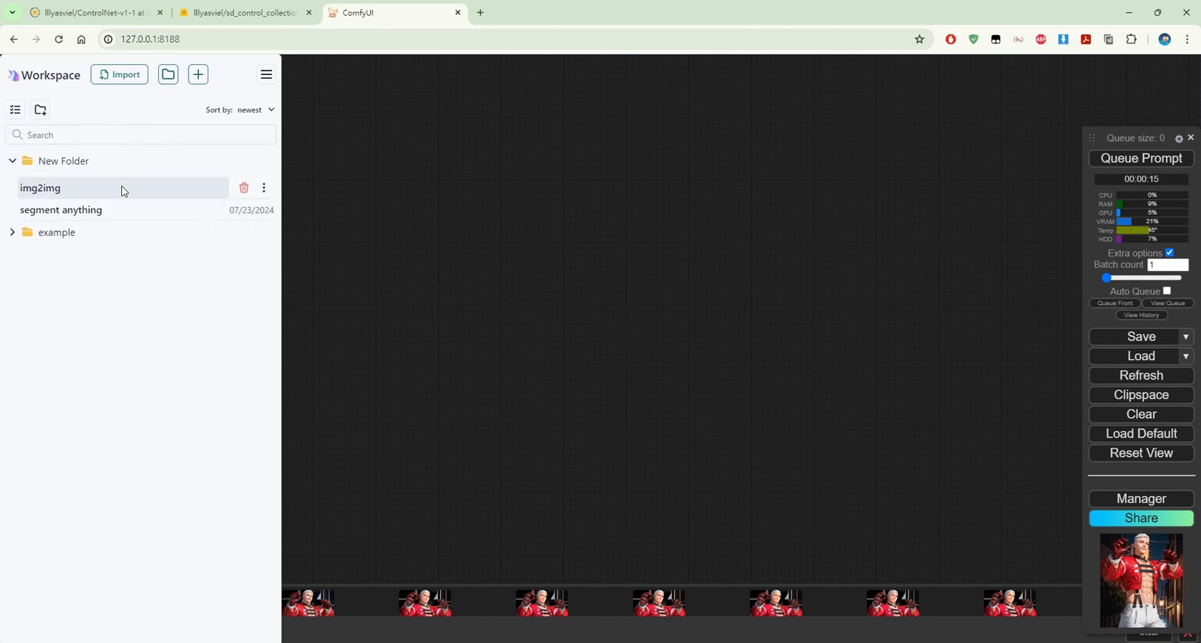
drag(78, 213, 306, 165)
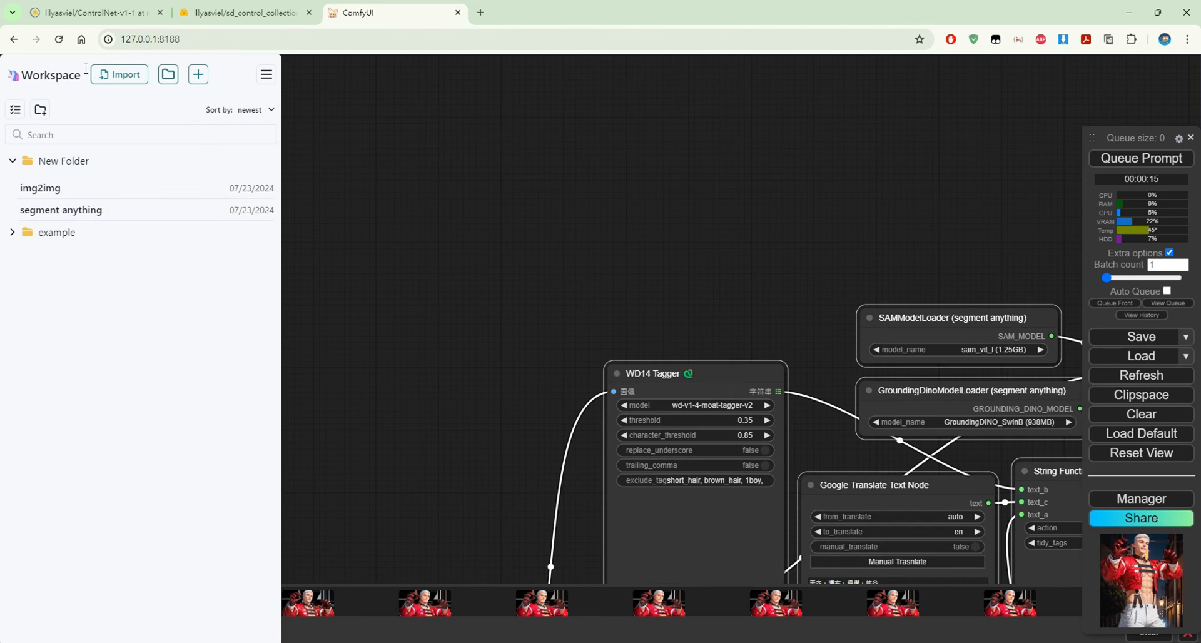
click(382, 169)
- Move the Load Image node away from the neighbouring nodes and enlarge it so its picture shows bigger
drag(541, 274, 378, 54)
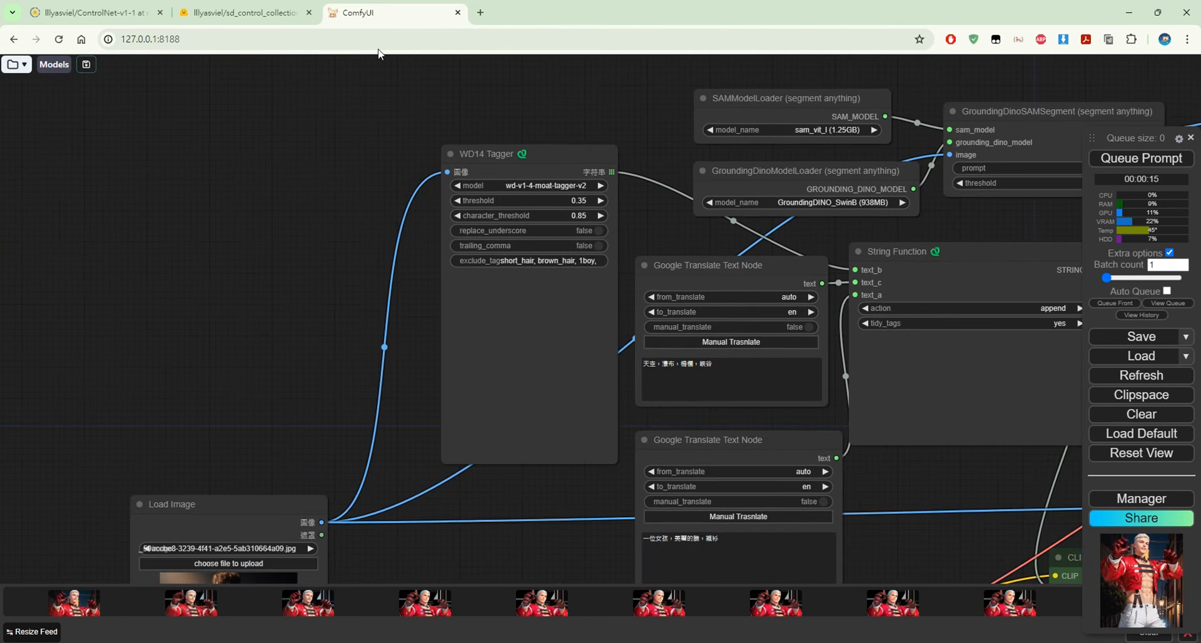
drag(316, 383, 226, 167)
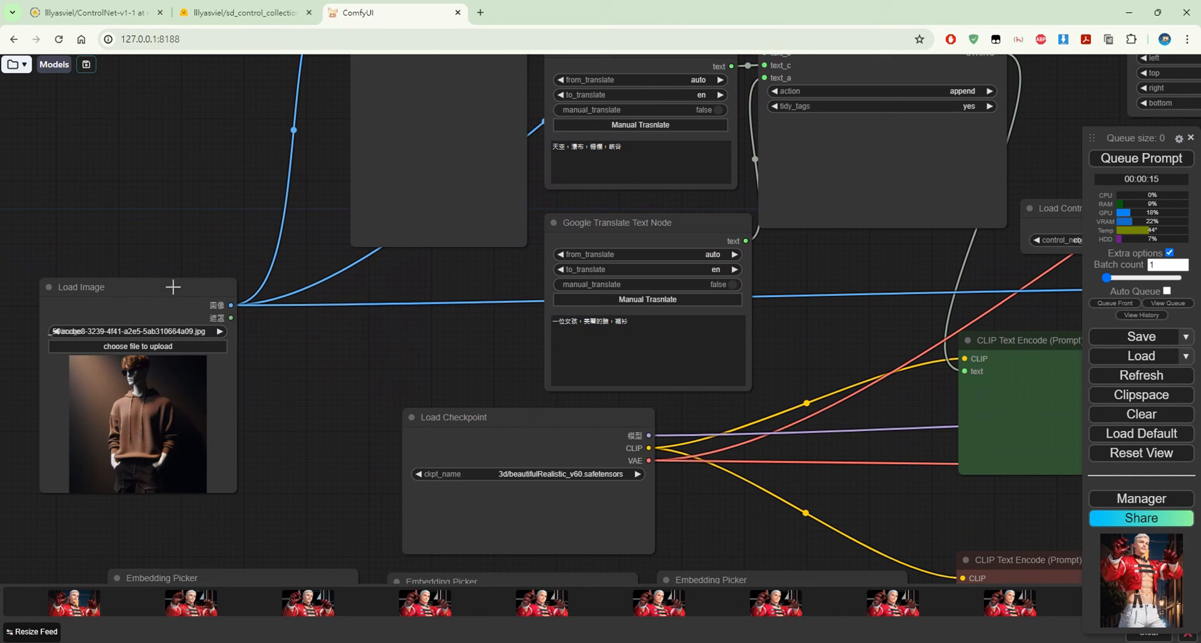
drag(298, 360, 561, 377)
drag(427, 319, 309, 173)
drag(384, 362, 543, 556)
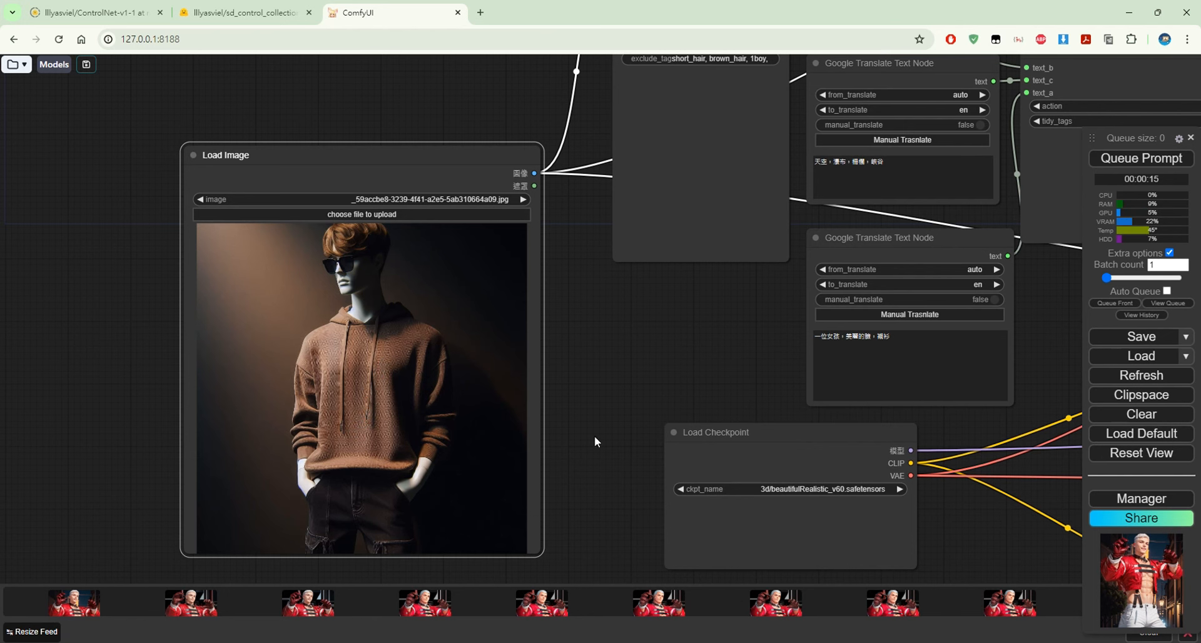
- Examine the WD14 Tagger, Google Translate, String Function and segment anything nodes of the loaded workflow
drag(705, 323, 506, 386)
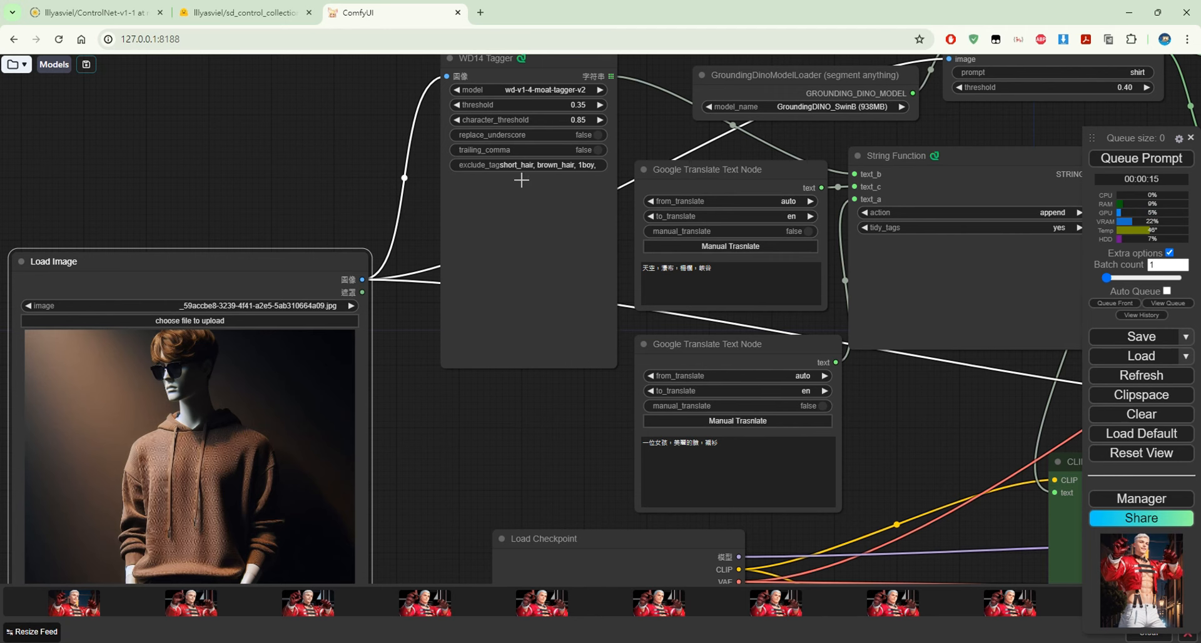
drag(561, 465, 317, 524)
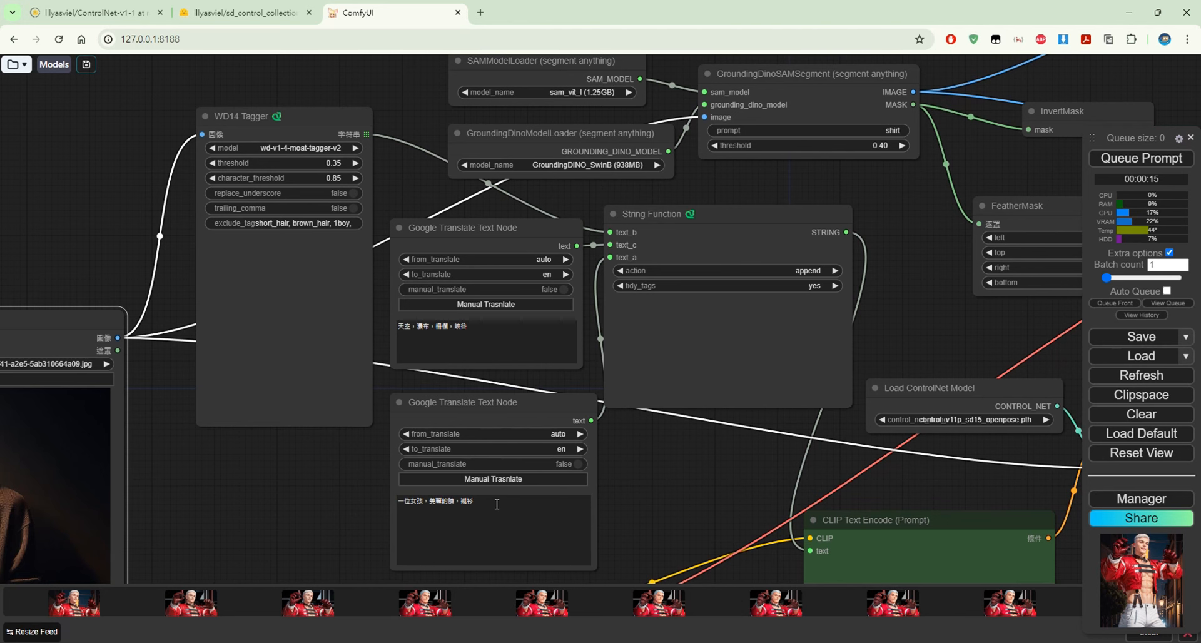
drag(672, 424, 575, 564)
drag(769, 161, 732, 156)
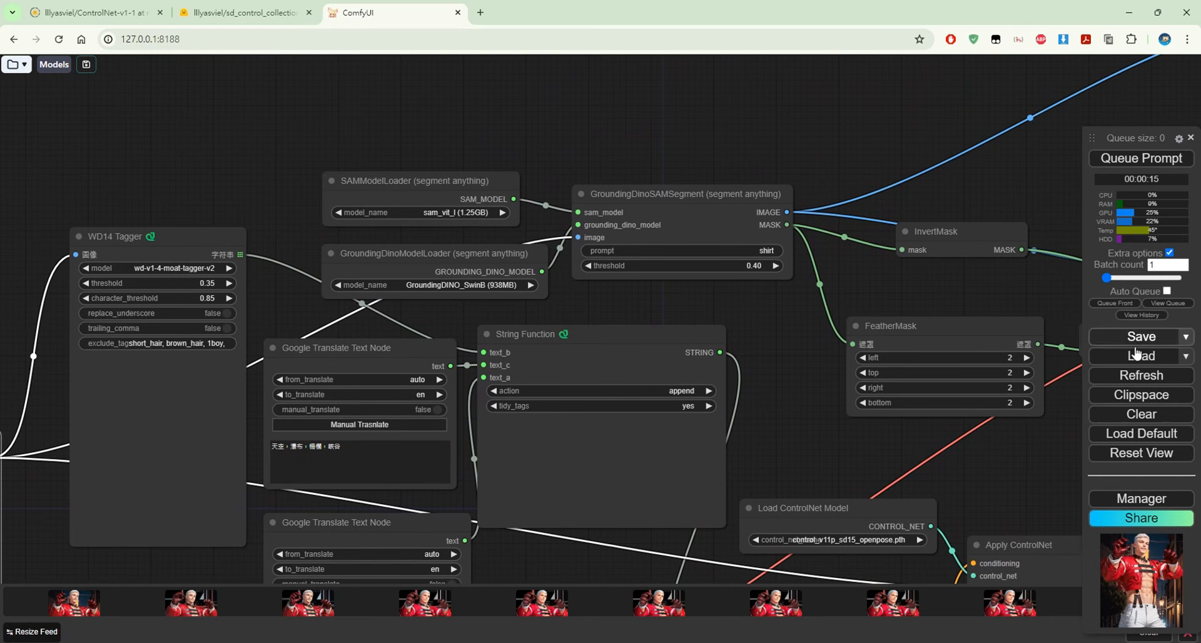
- Search the Manager's custom nodes list for "seg" to check the segment anything extension, and close the Manager
click(1139, 497)
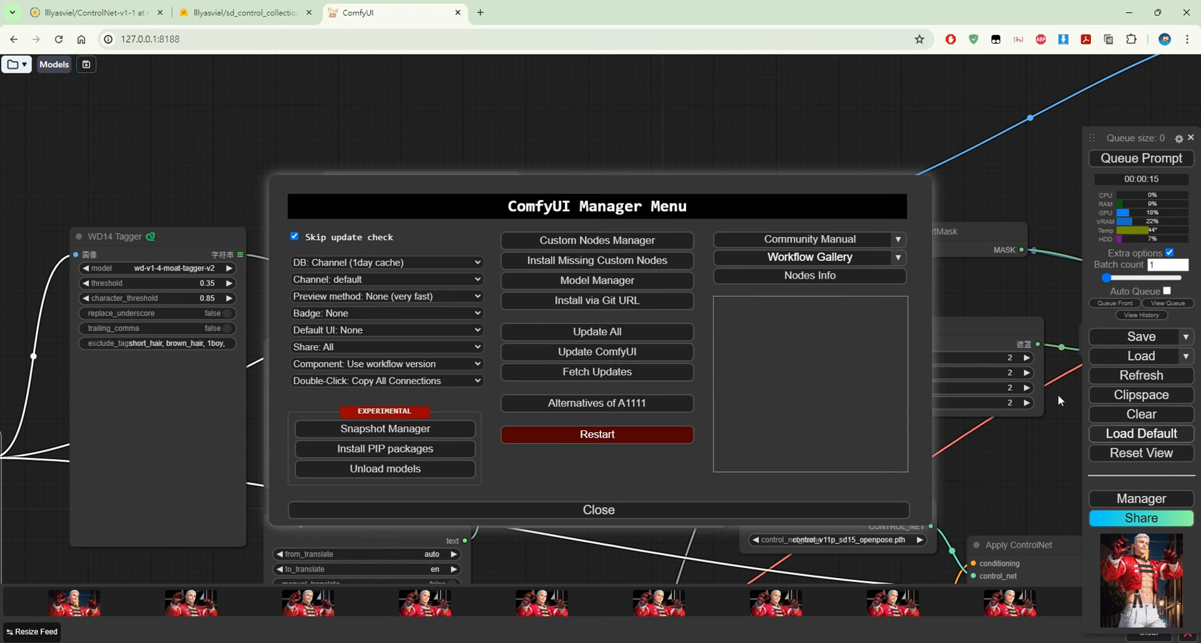
click(660, 242)
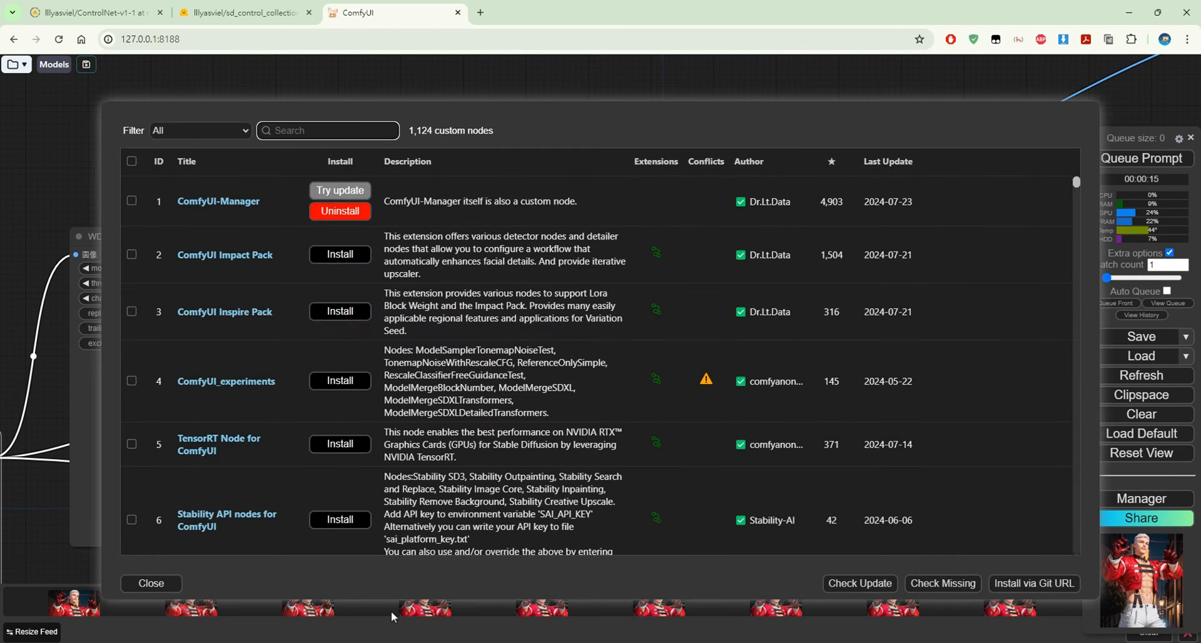
click(435, 642)
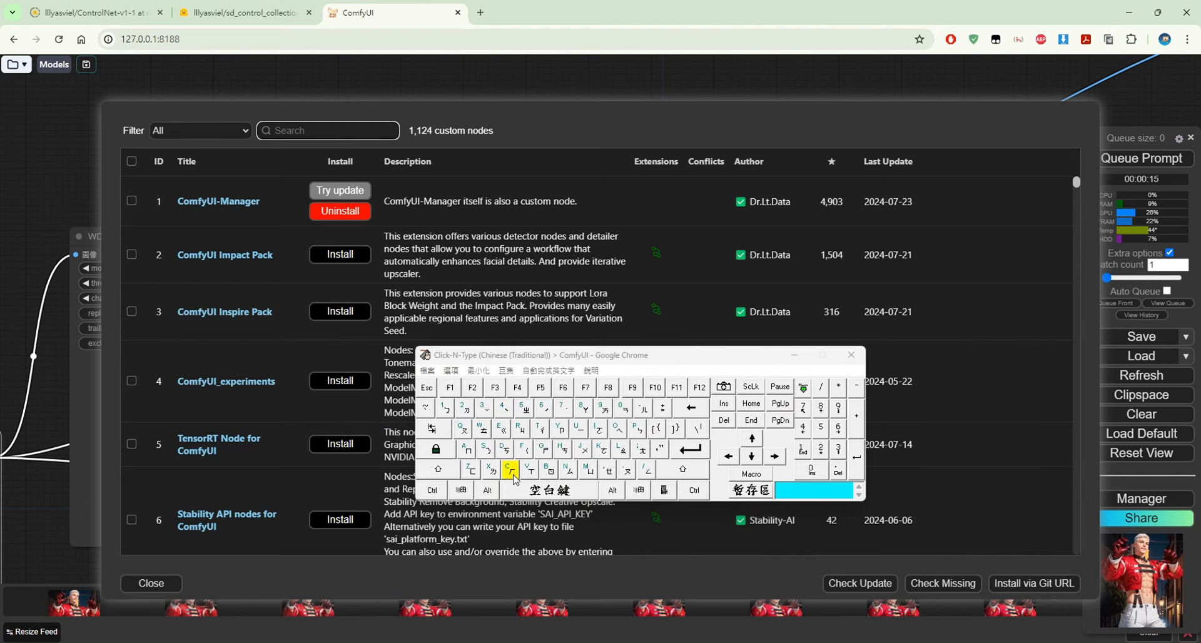
click(489, 451)
click(501, 429)
click(542, 449)
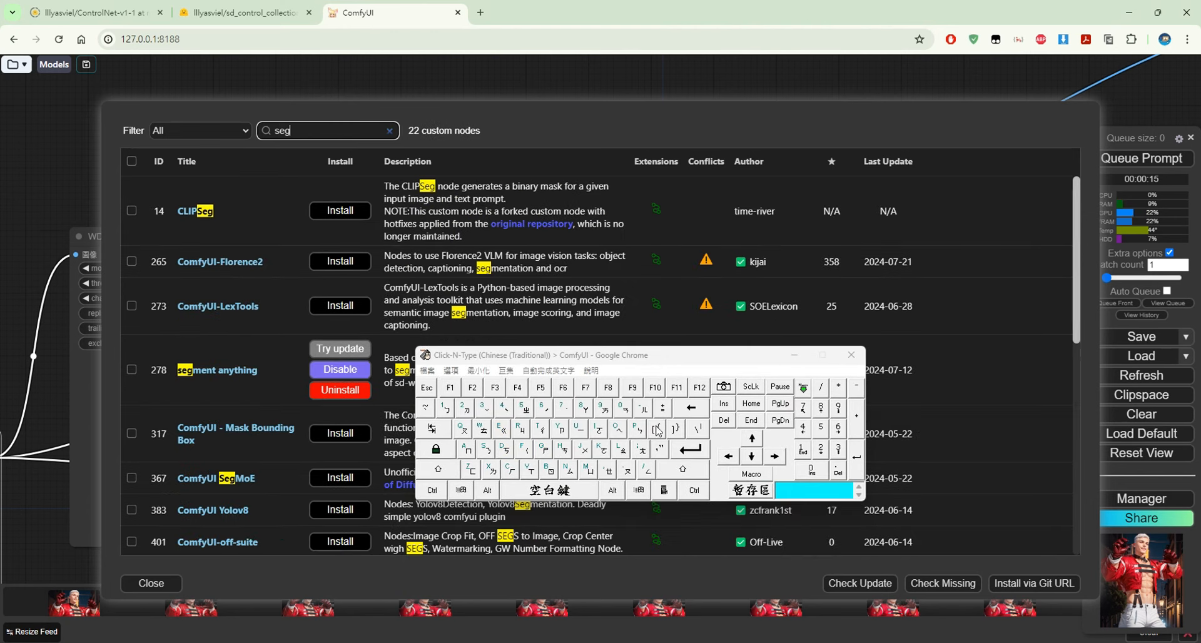
click(794, 354)
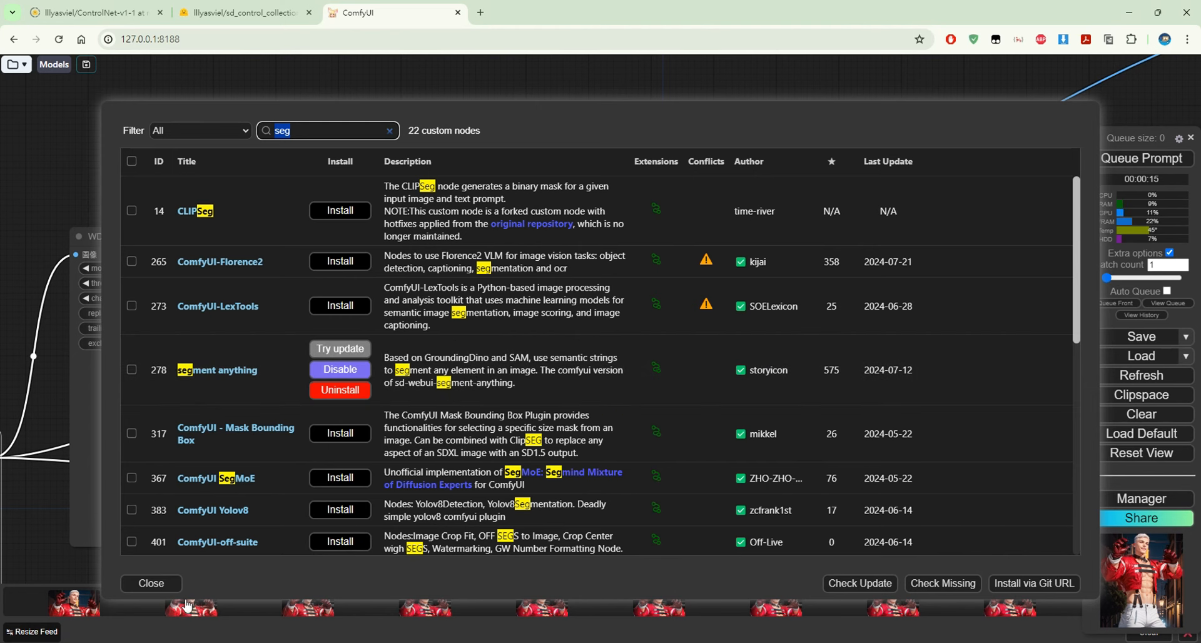
click(151, 583)
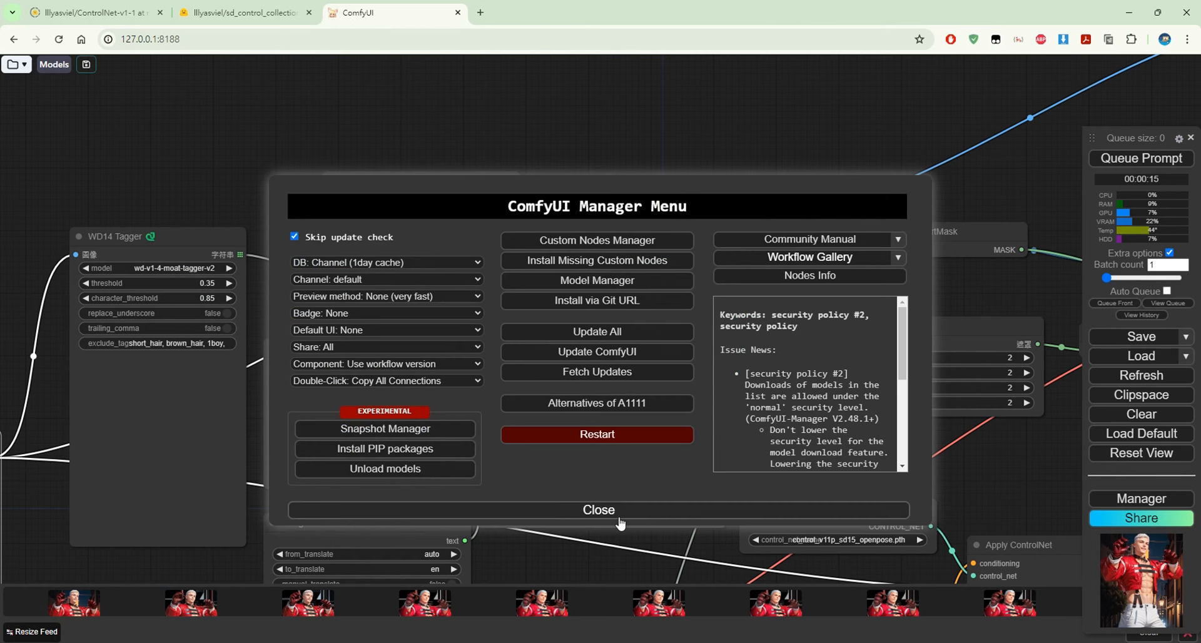
click(522, 510)
- Look through the models offered by the SAMModelLoader node and leave the selection as it is
drag(584, 126, 482, 141)
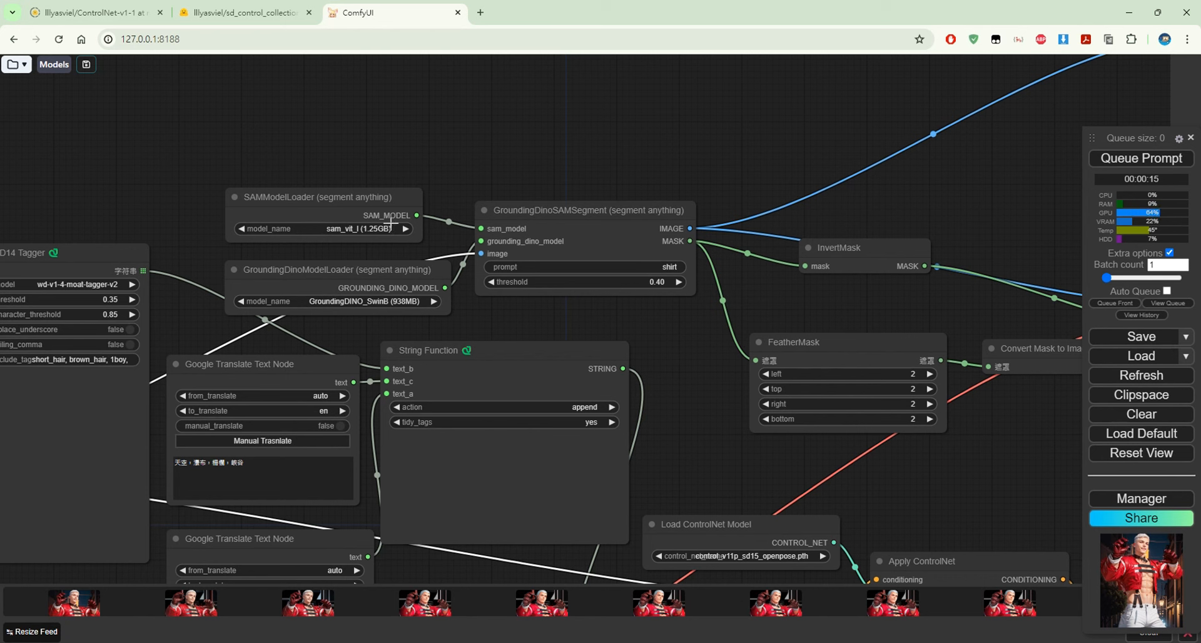
click(323, 231)
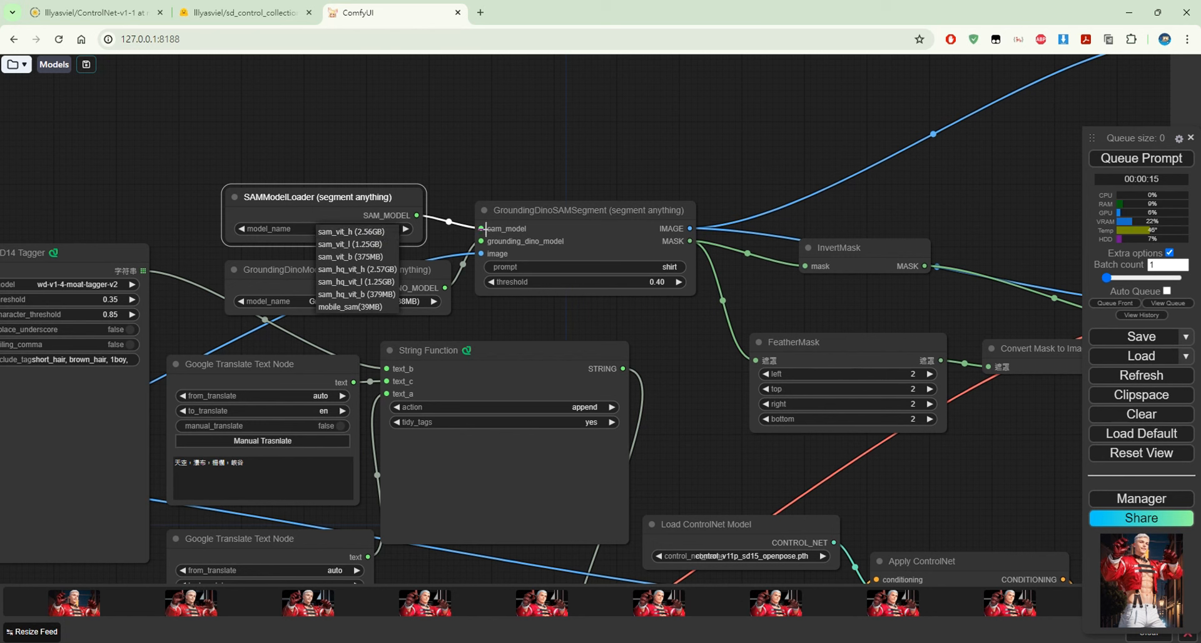
click(498, 158)
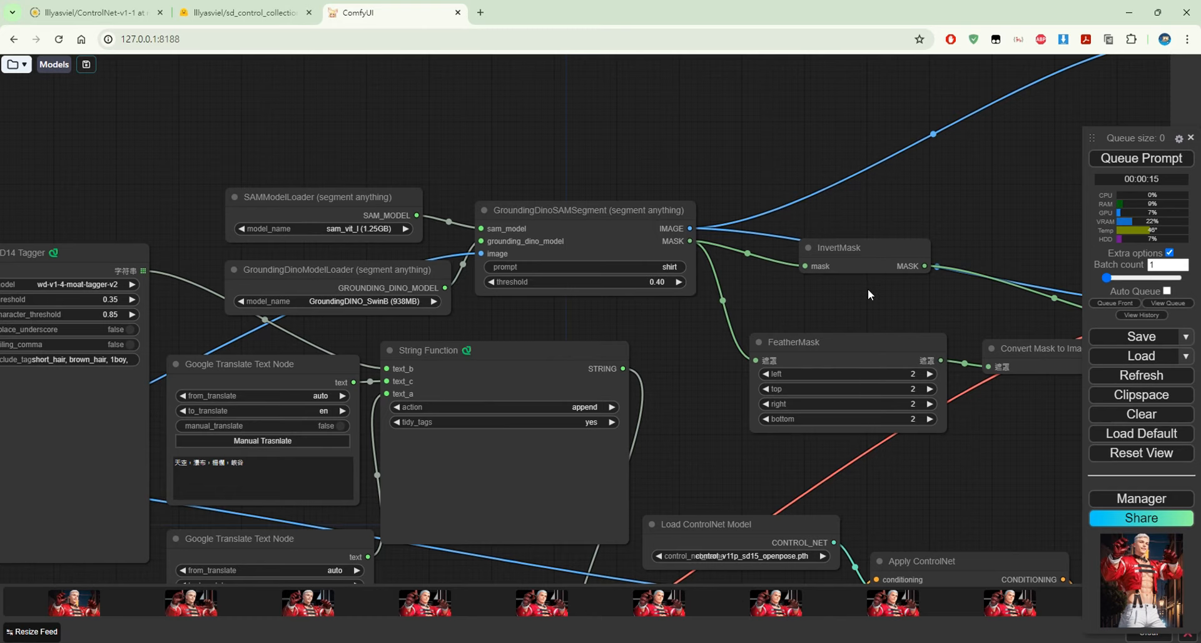
- Set the prompt of the GroundingDinoSAMSegment node to "shirt,pants"
drag(868, 288, 649, 325)
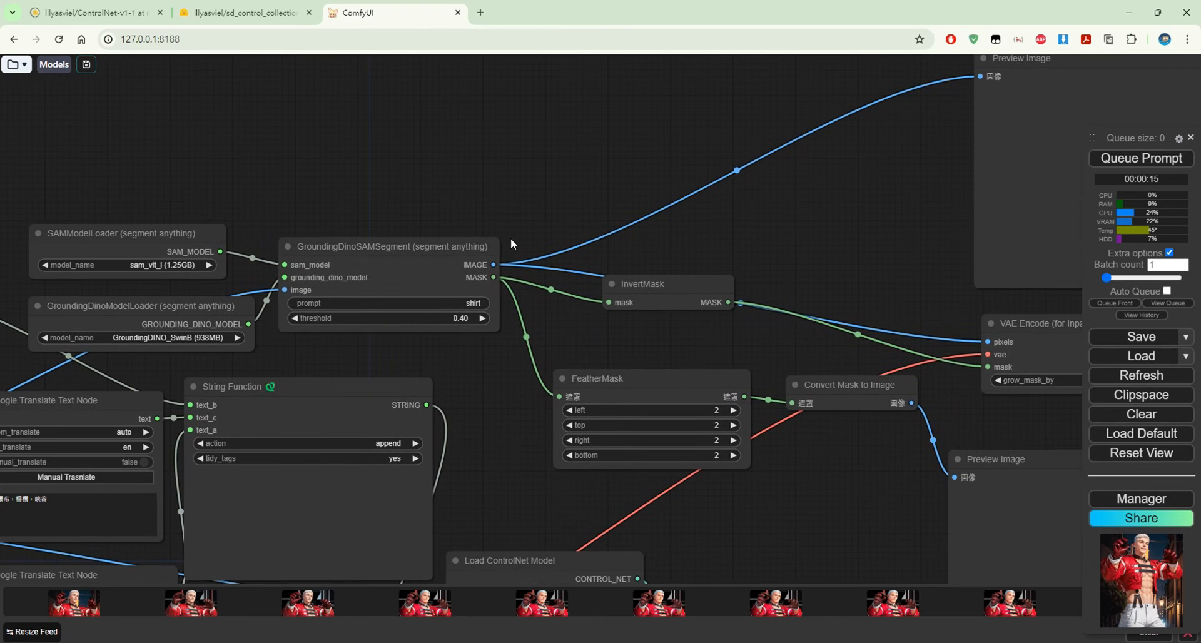
click(475, 304)
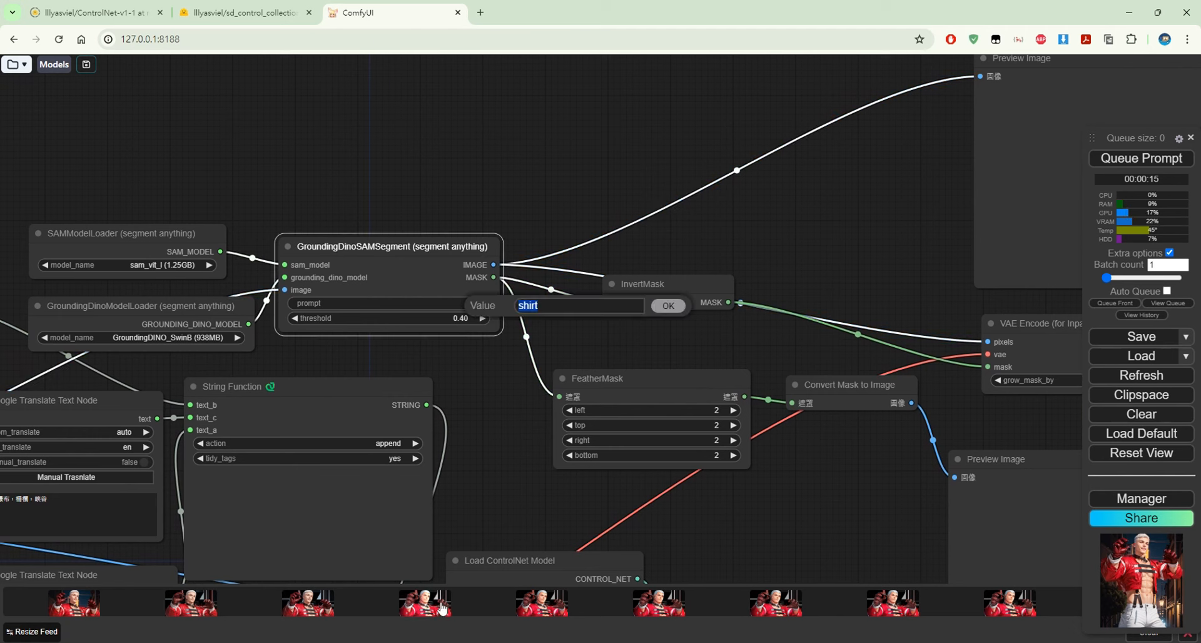
click(425, 642)
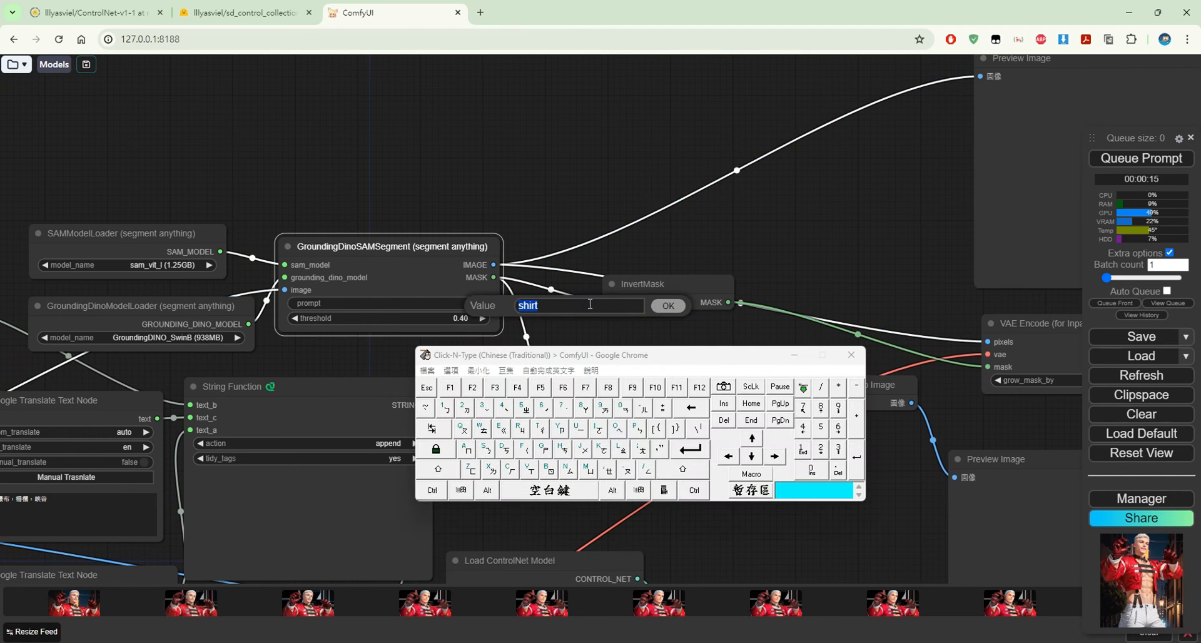
click(776, 459)
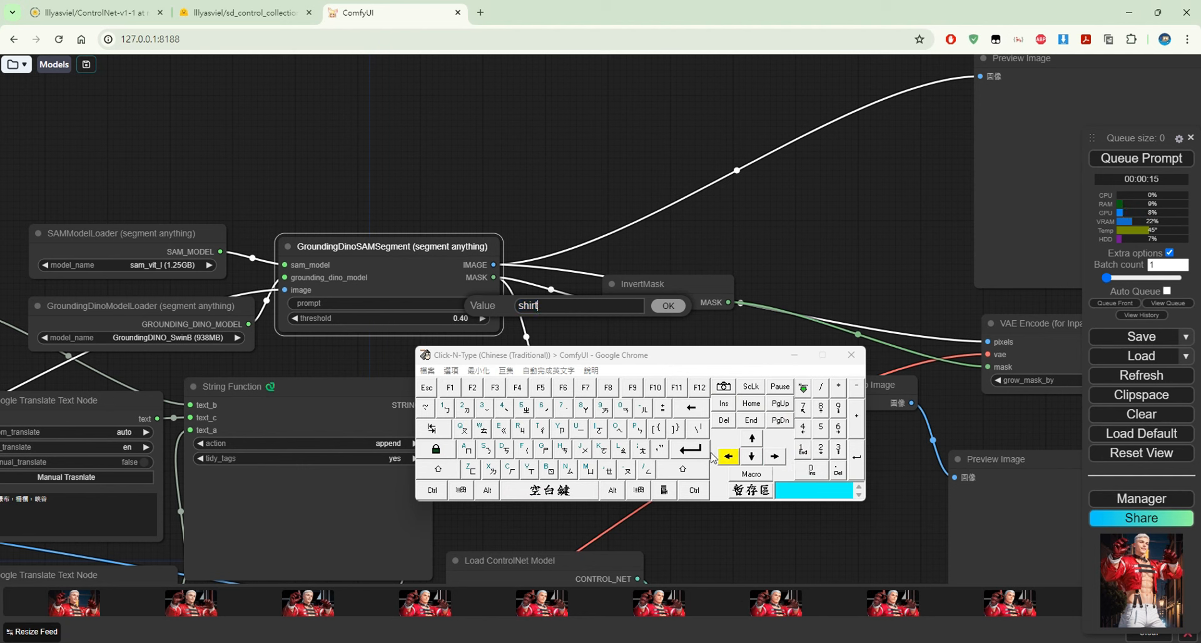
click(606, 470)
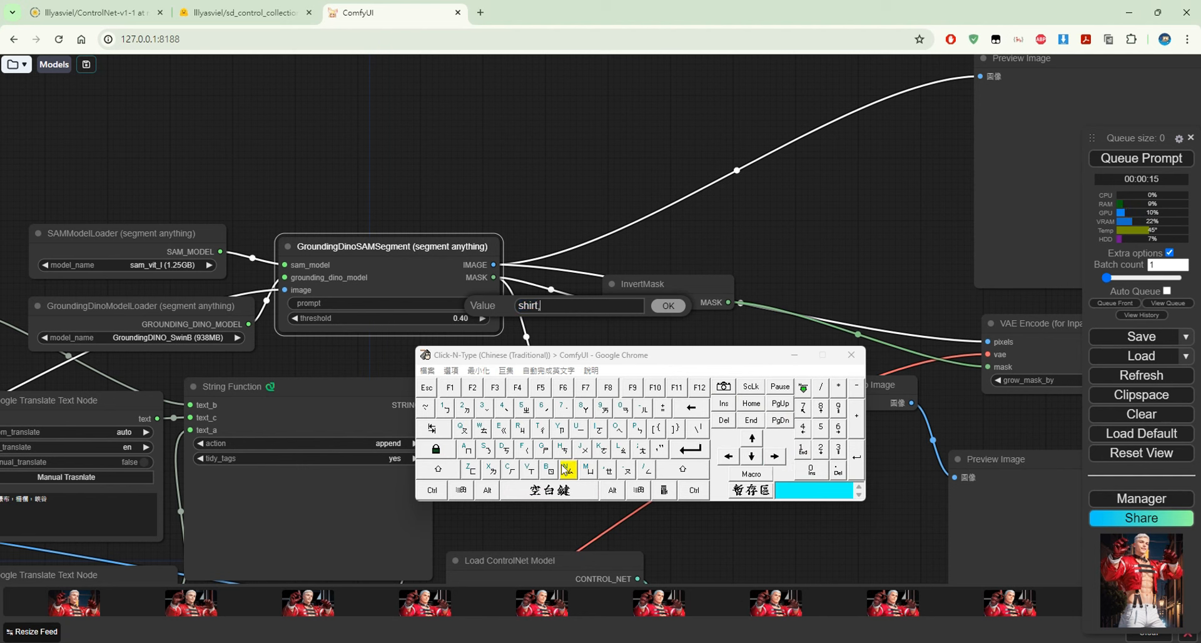
click(637, 428)
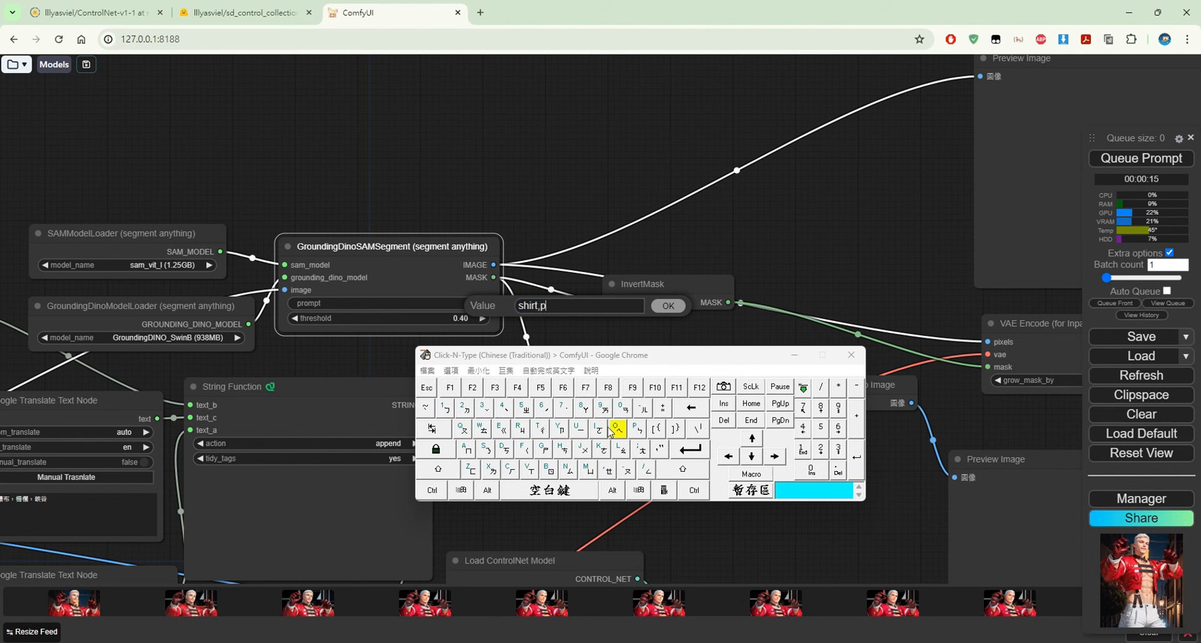
click(466, 449)
click(567, 472)
click(541, 428)
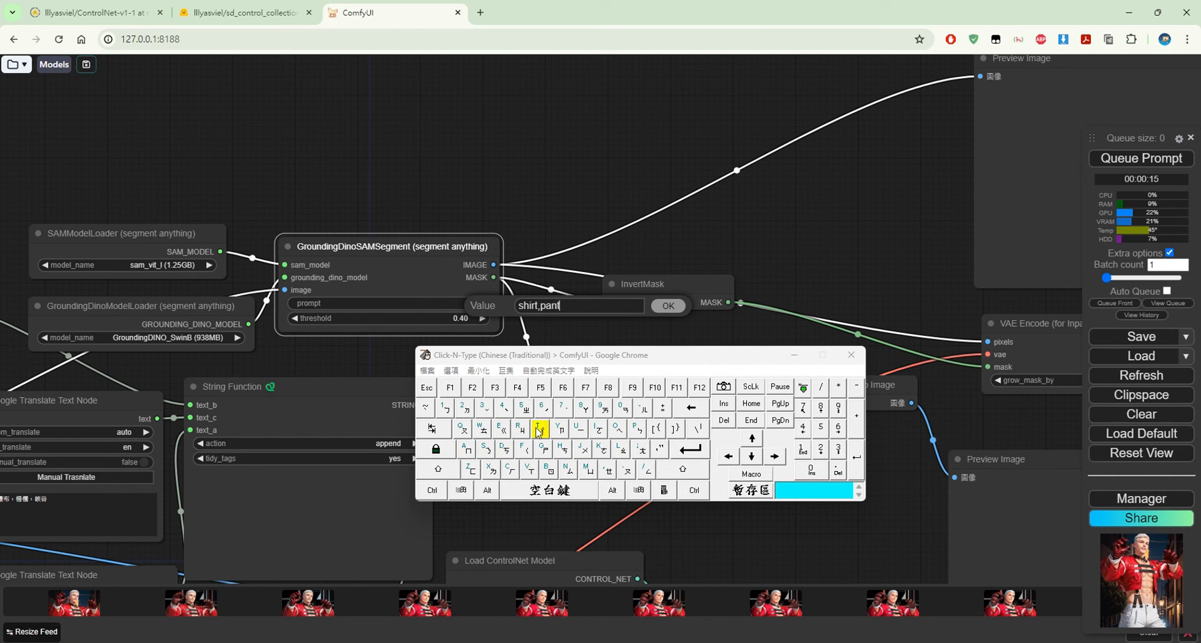
click(486, 449)
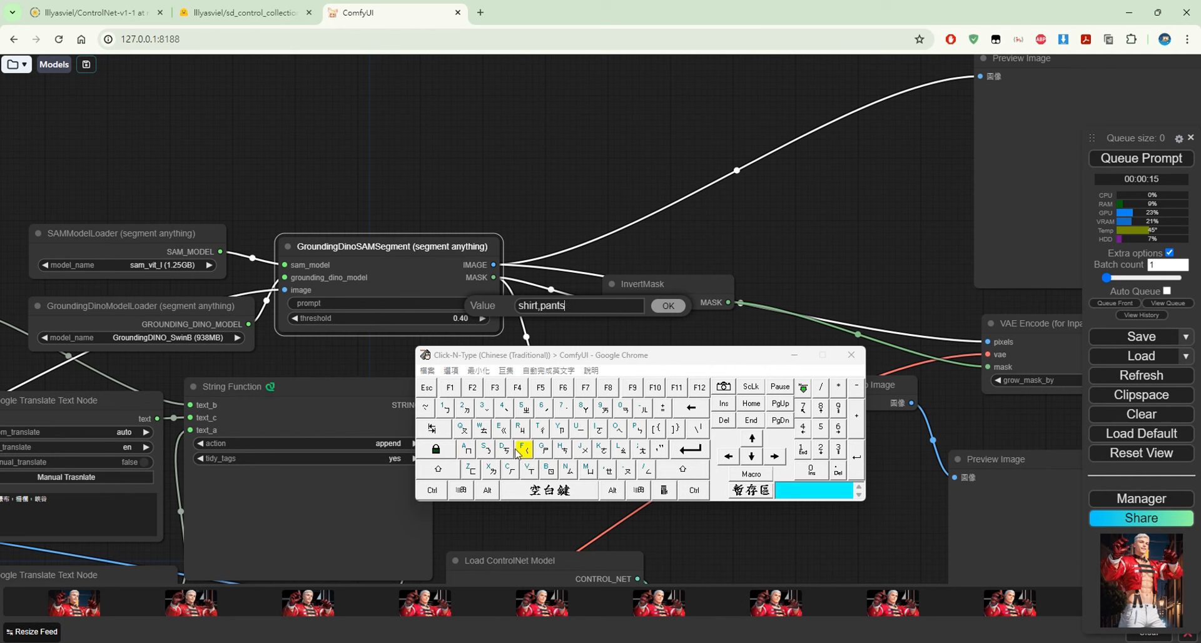
click(667, 305)
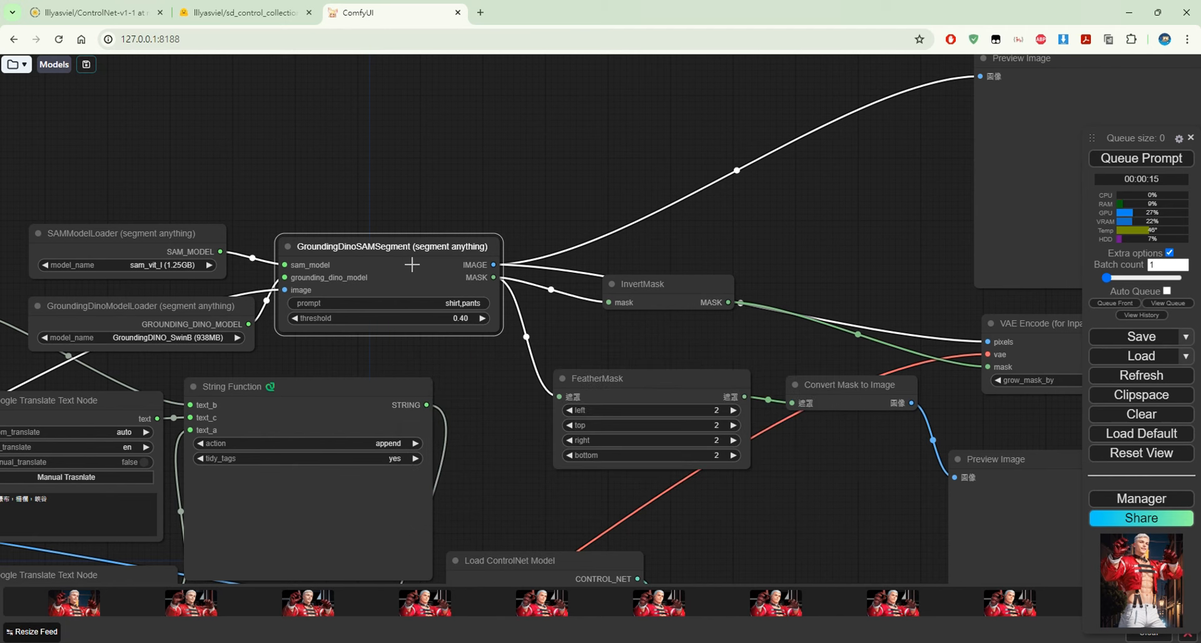
- Move the Load ControlNet Model node up and the green CLIP Text Encode node down to make room between them
drag(863, 472, 757, 392)
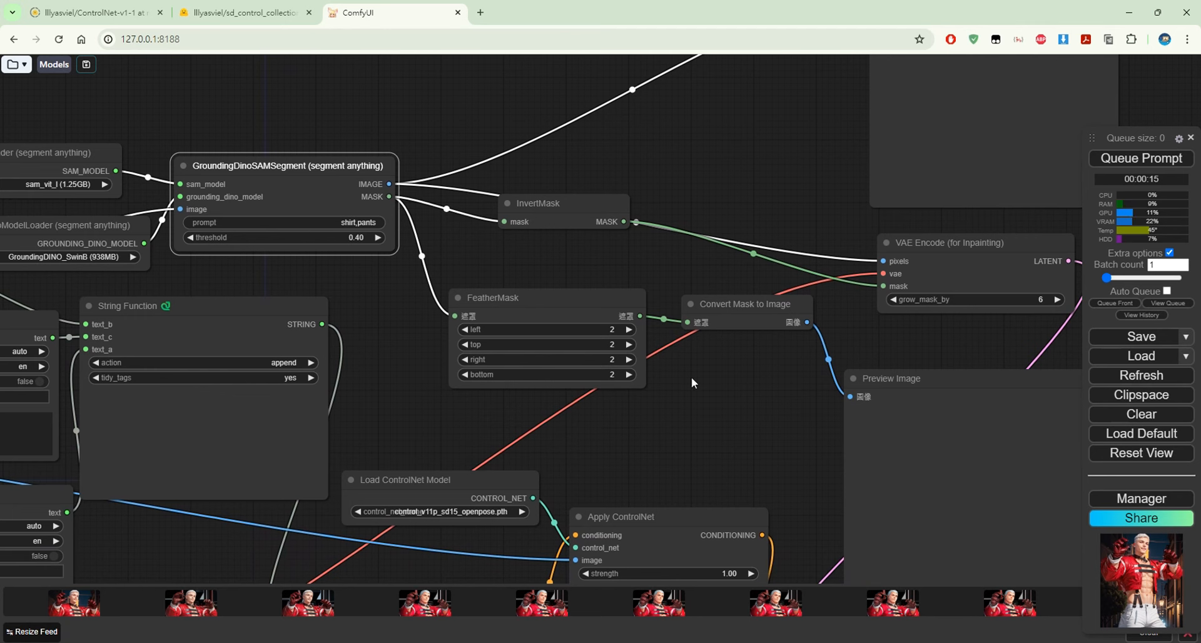
drag(717, 370, 938, 315)
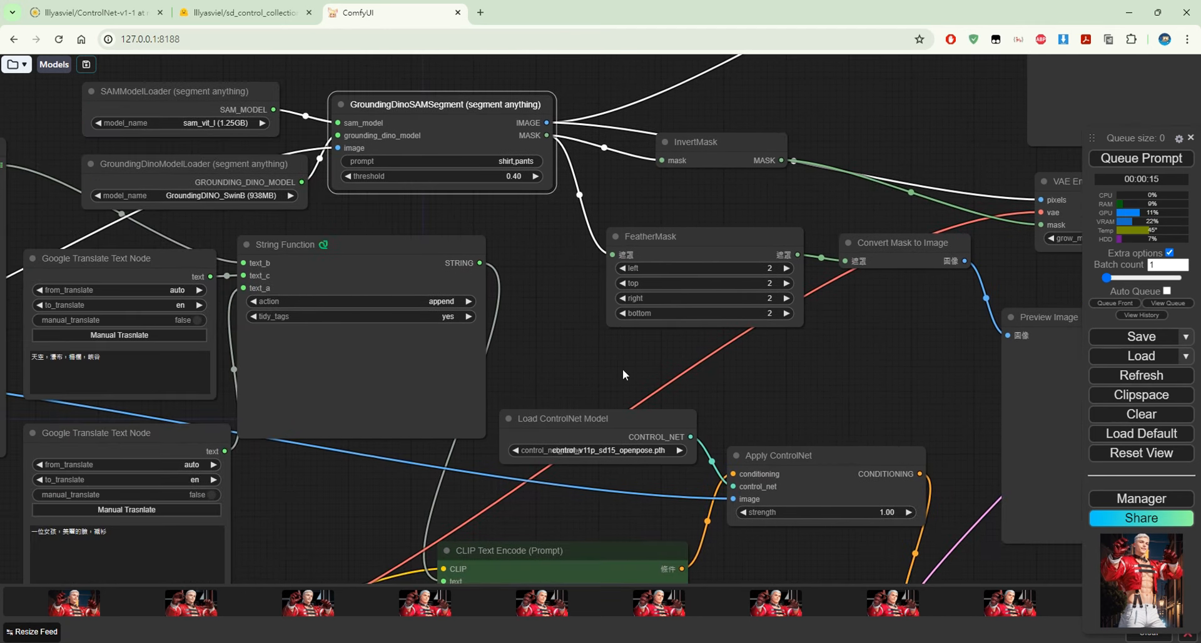
drag(617, 366, 572, 226)
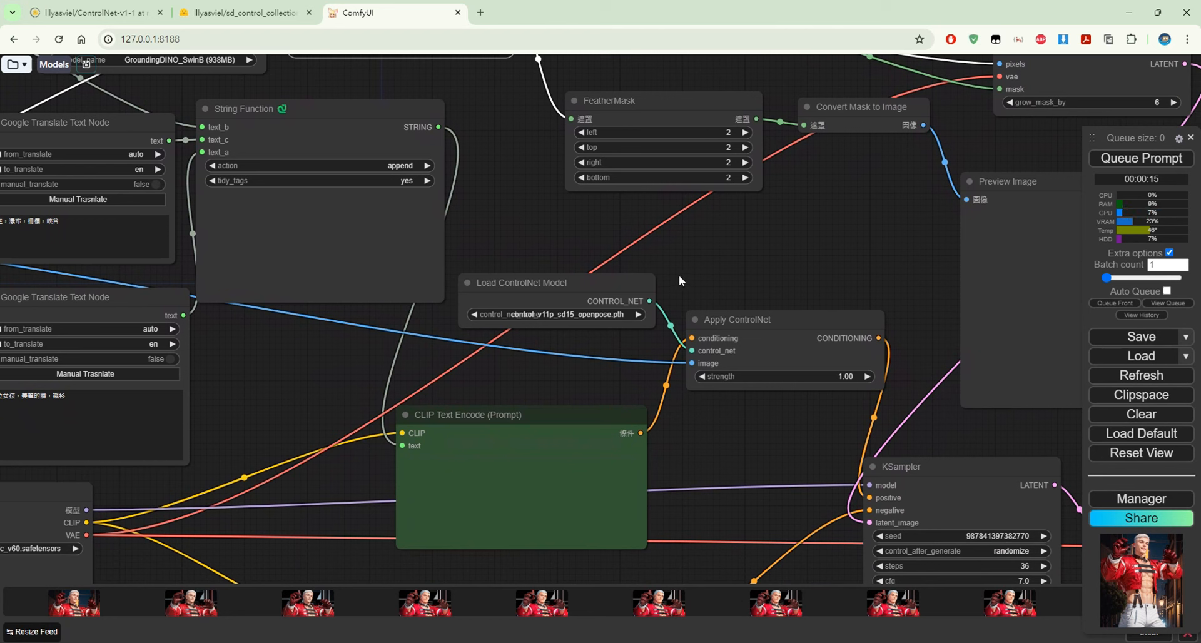
drag(611, 282, 632, 250)
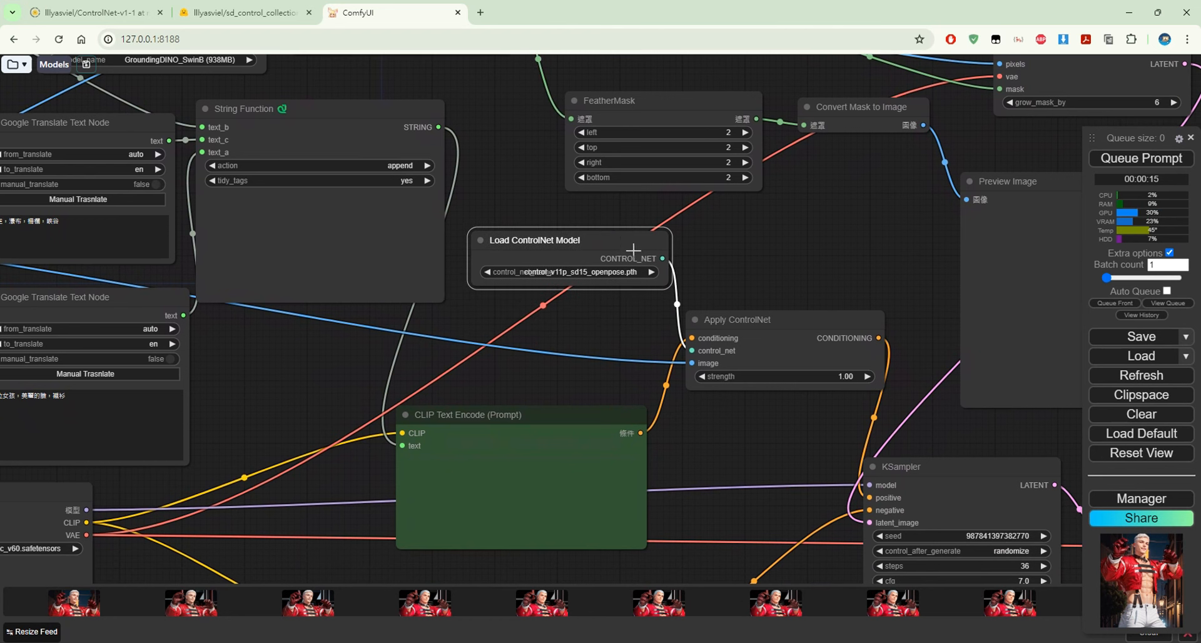
drag(591, 415, 599, 455)
- Add an OpenPose Pose preprocessor node and connect its IMAGE output to the image input of Apply ControlNet
right_click(365, 343)
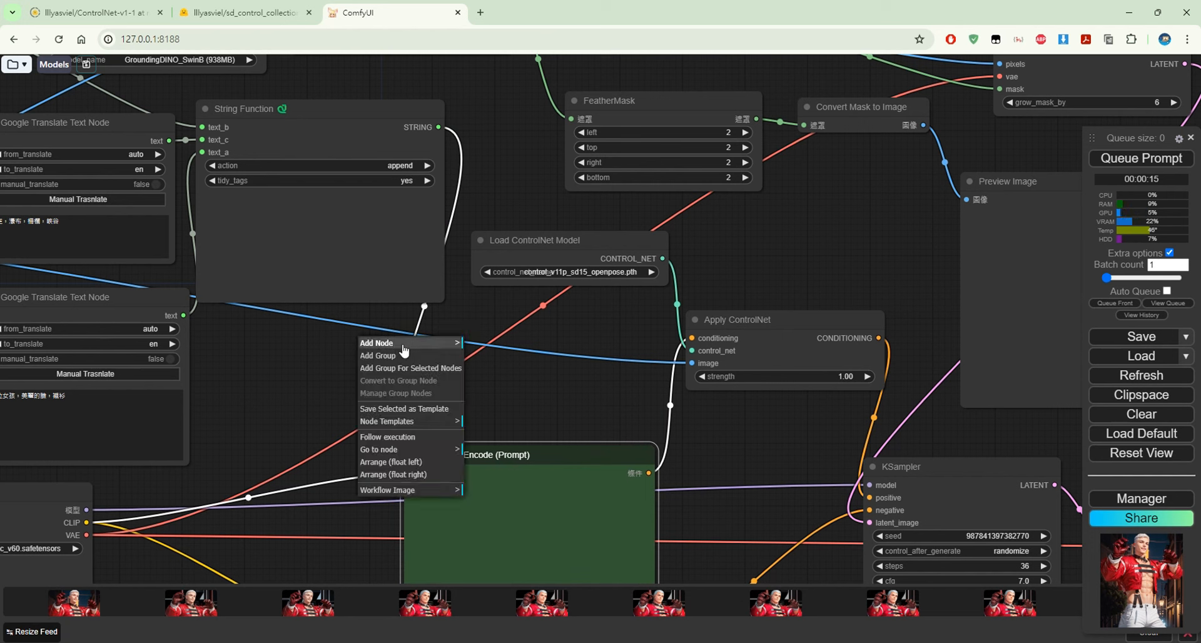
click(406, 346)
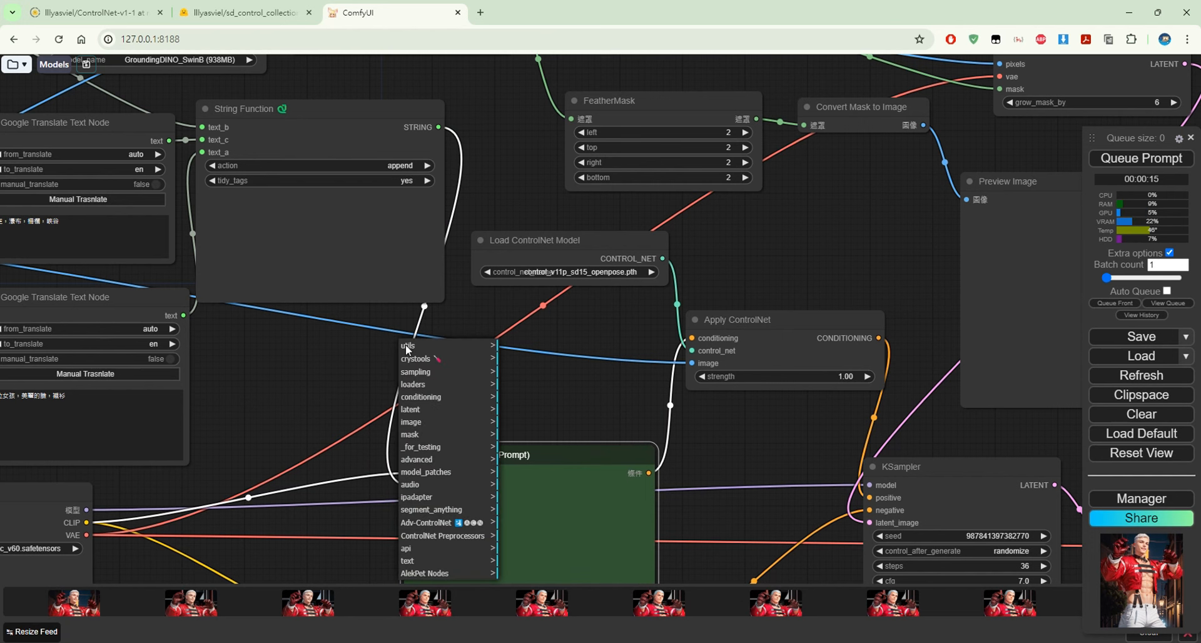
click(475, 536)
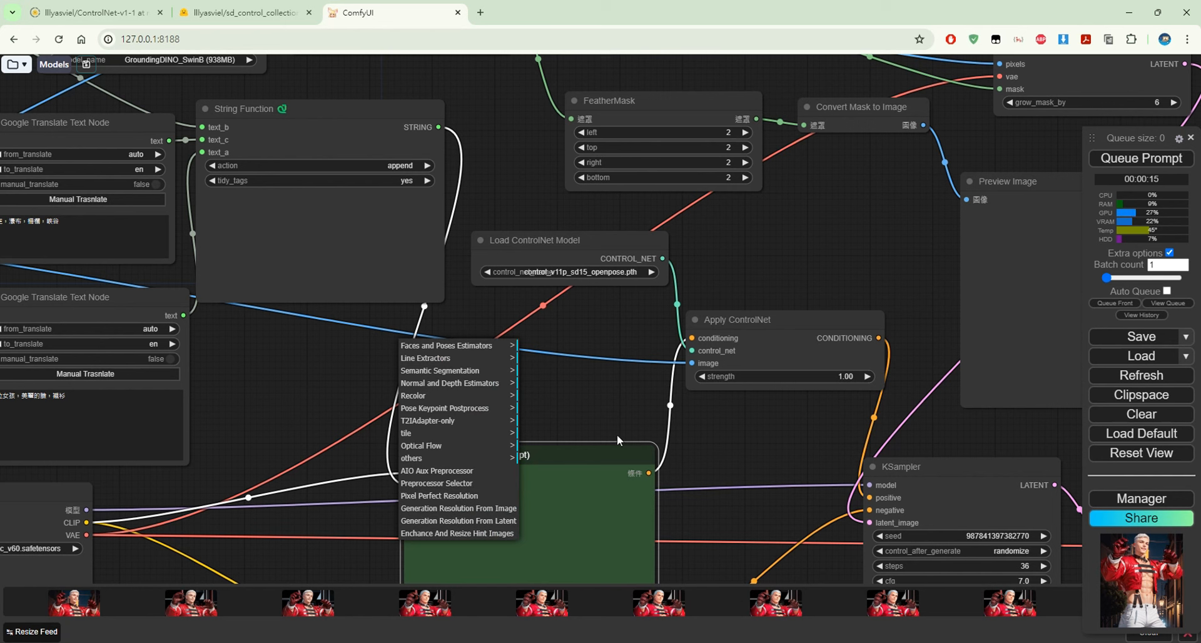
click(473, 344)
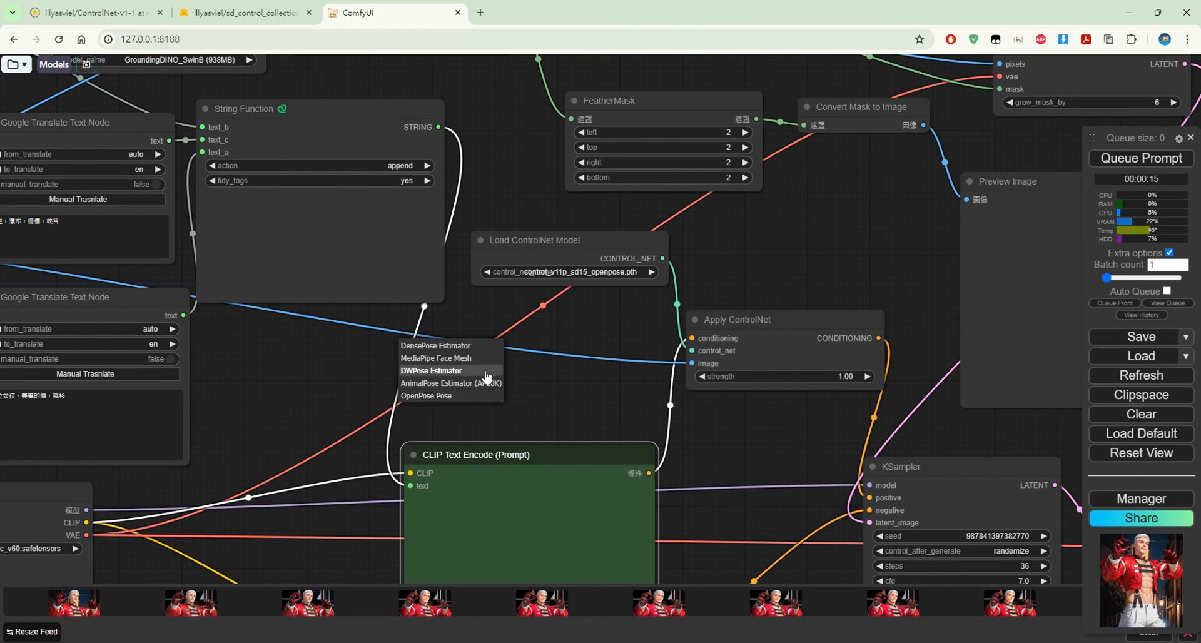
click(457, 396)
drag(566, 338, 691, 364)
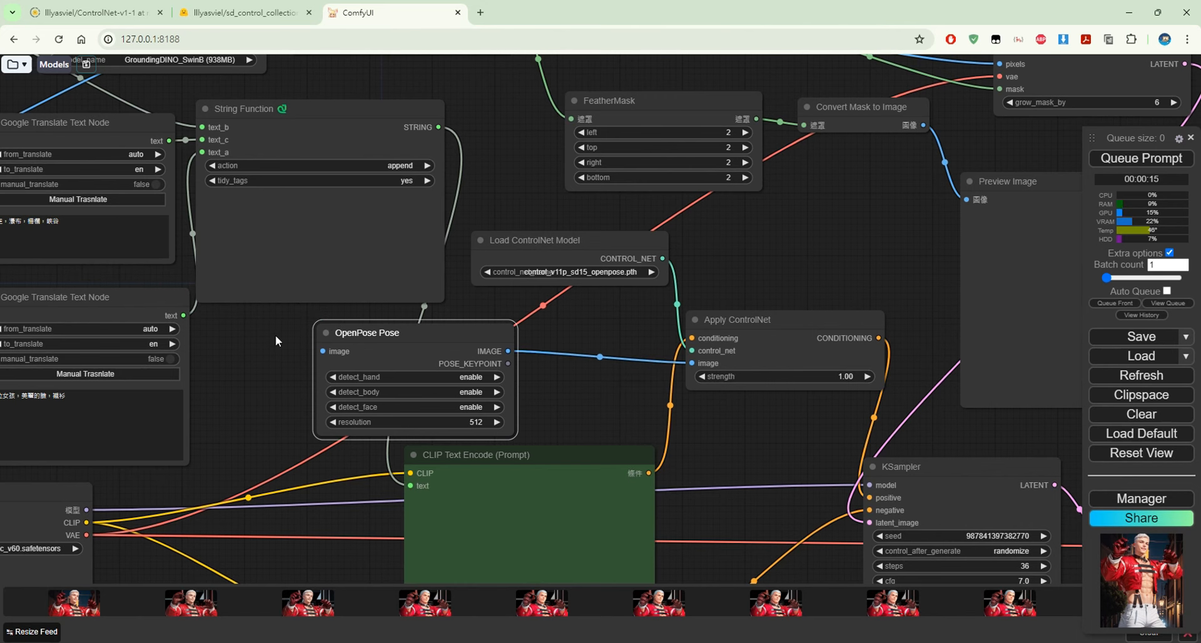
- Connect the Load Image node's image output to the image input of the OpenPose Pose node
drag(275, 335, 490, 332)
drag(568, 341, 650, 346)
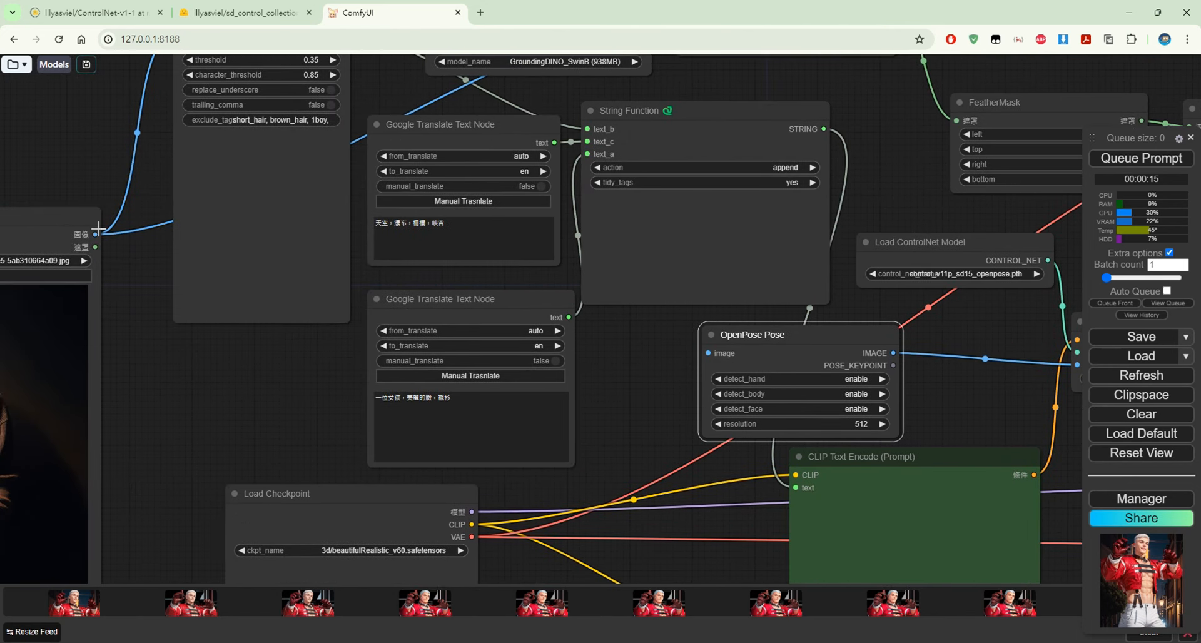
drag(95, 234, 707, 348)
- Move Apply ControlNet slightly up and place the OpenPose Pose node closer beside it
drag(1002, 385, 709, 374)
drag(622, 312, 684, 311)
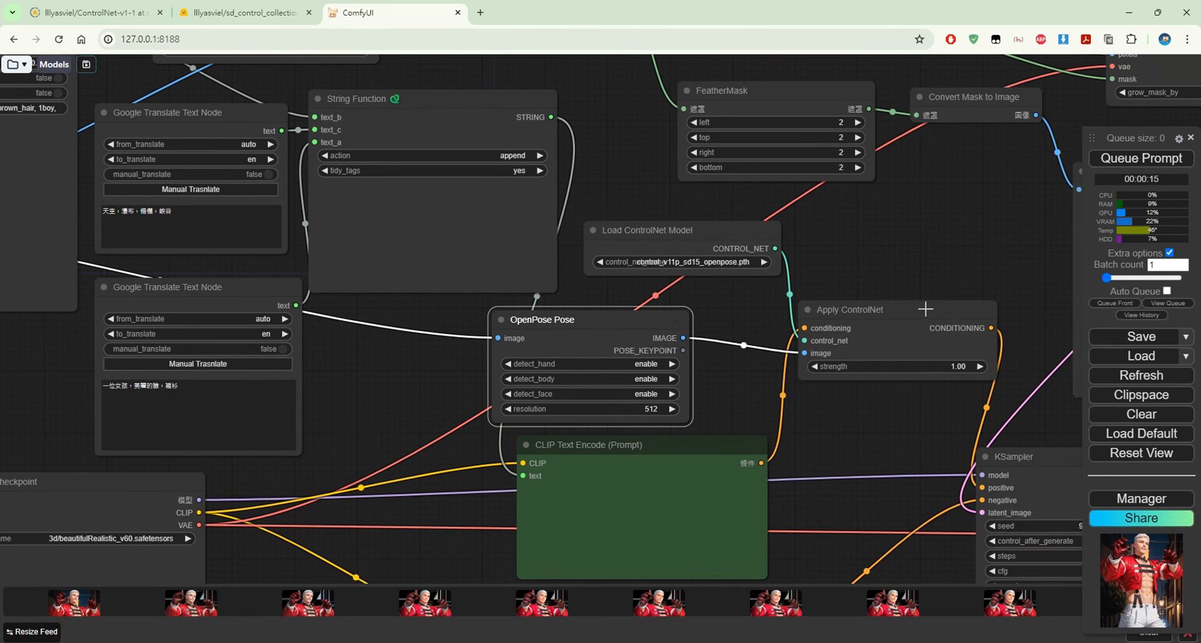
drag(924, 308, 923, 288)
drag(642, 326, 709, 321)
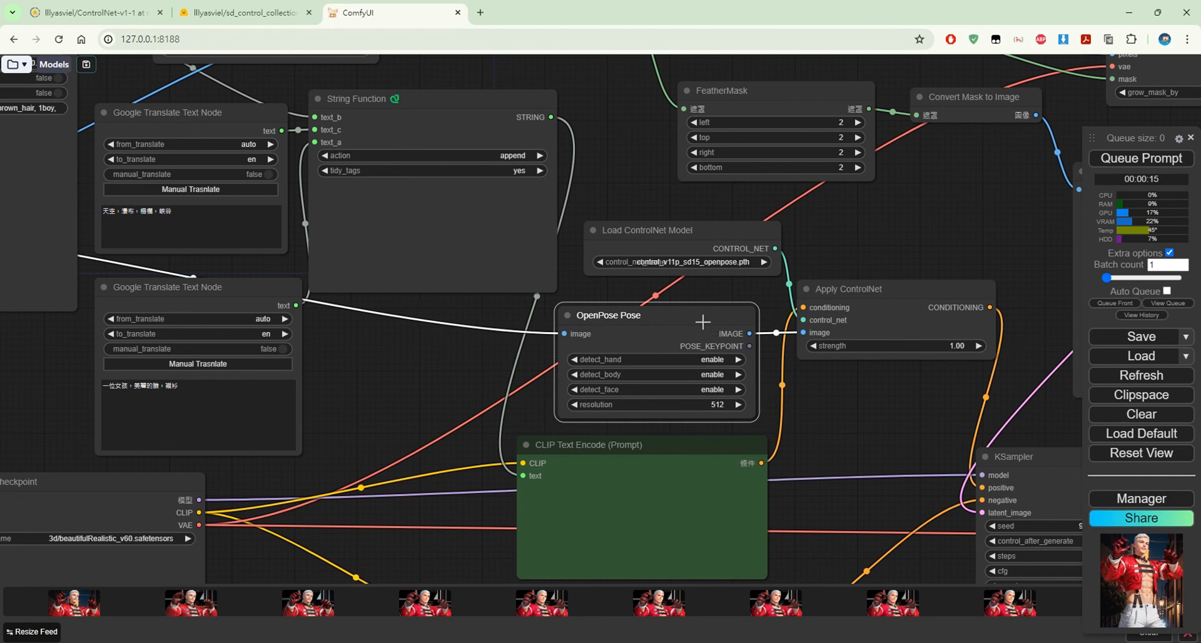
- Review the prompt nodes and the models offered by the Load ControlNet Model node, keeping the openpose model
click(684, 261)
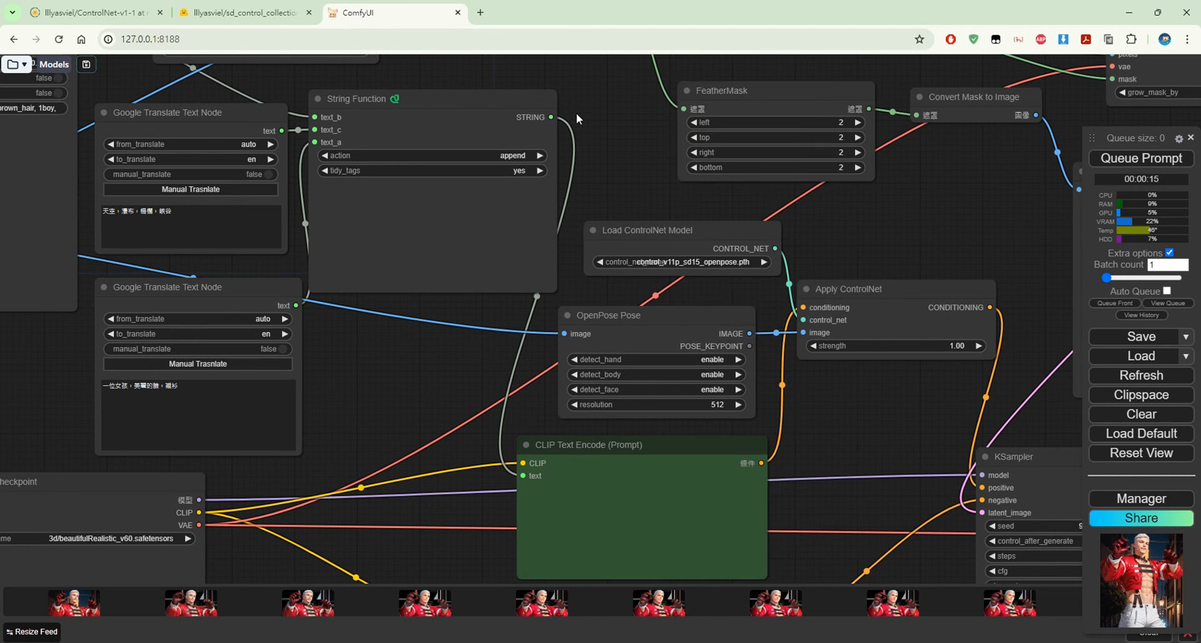
drag(410, 414, 437, 161)
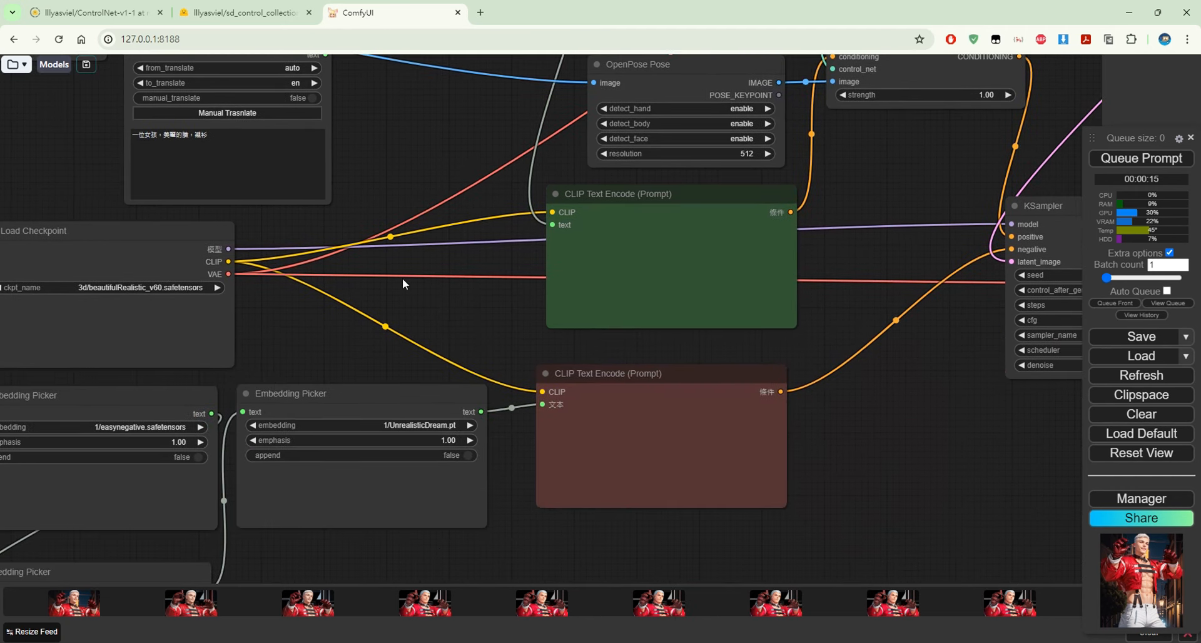
drag(373, 189, 353, 422)
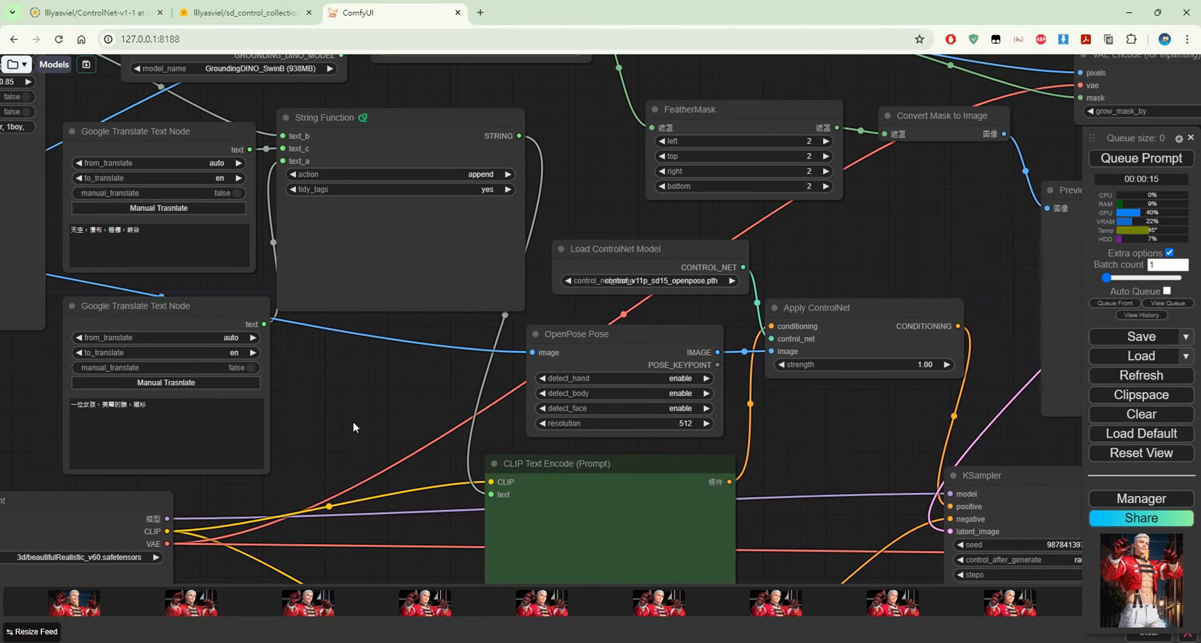
click(651, 282)
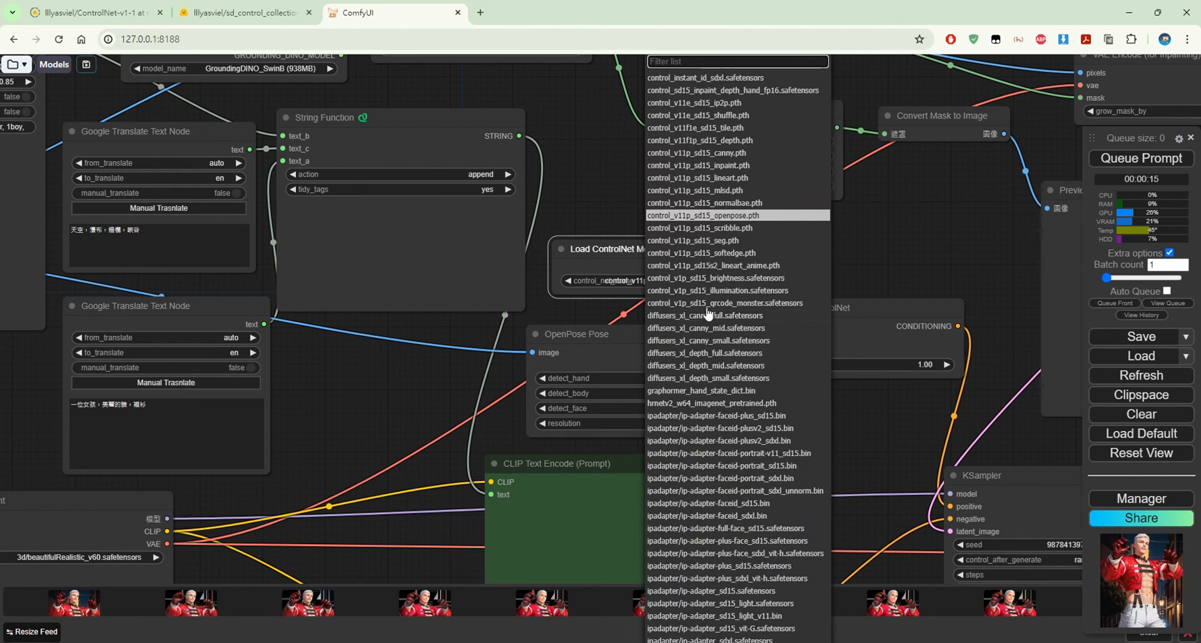
click(570, 174)
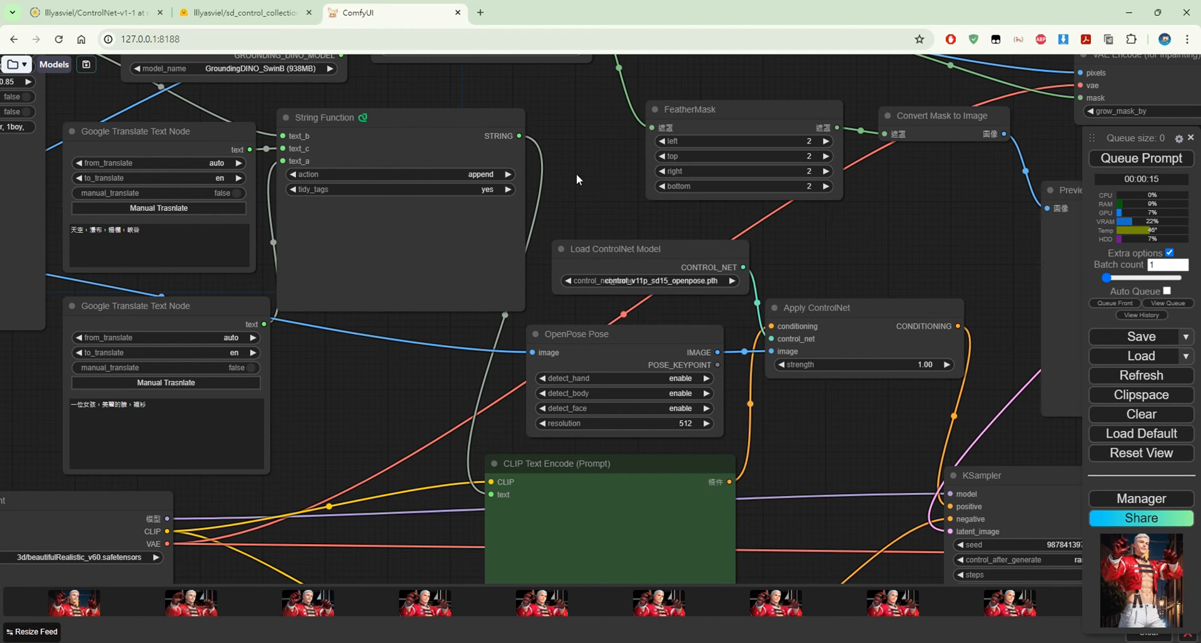
- Look over the ControlNet-v1-1 and sd_control_collection repositories on Hugging Face, then return to ComfyUI
click(103, 8)
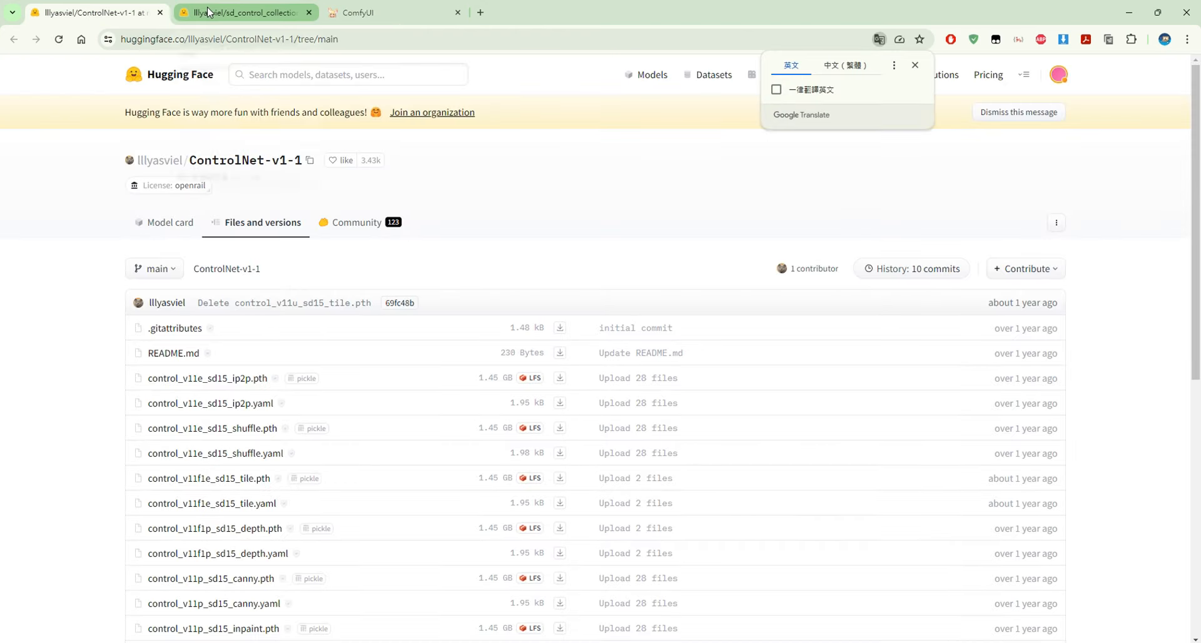
click(208, 11)
click(119, 12)
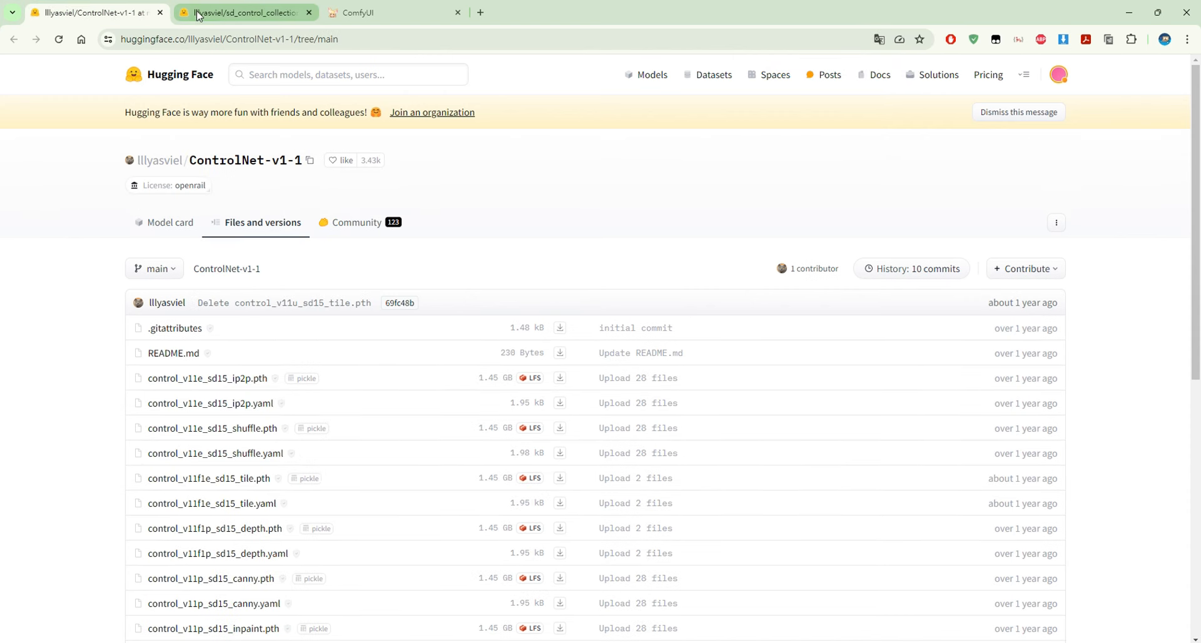
click(197, 14)
click(108, 14)
click(368, 13)
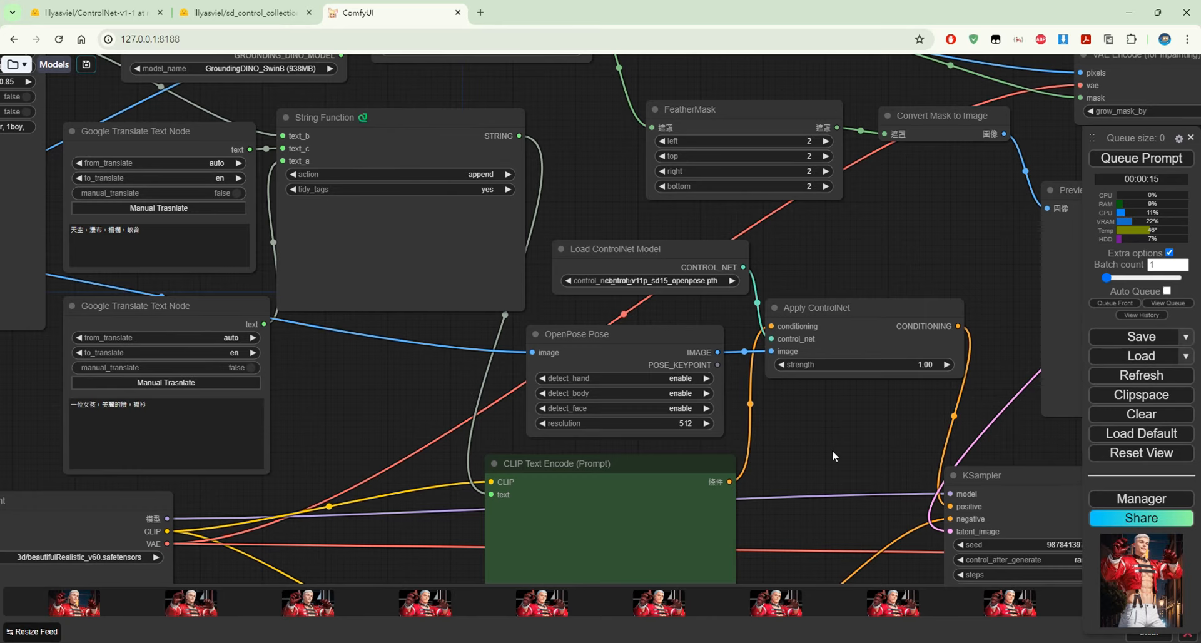
- Shift the Load ControlNet Model and Apply ControlNet nodes slightly left beside the OpenPose Pose node
drag(832, 449, 590, 335)
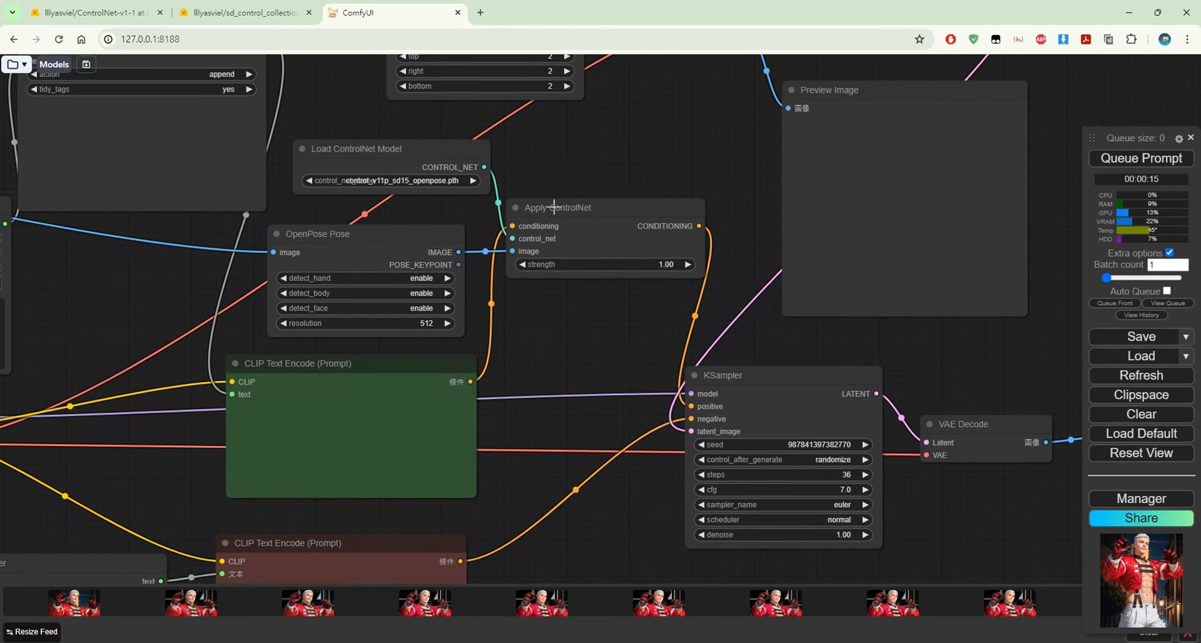
drag(449, 160, 434, 160)
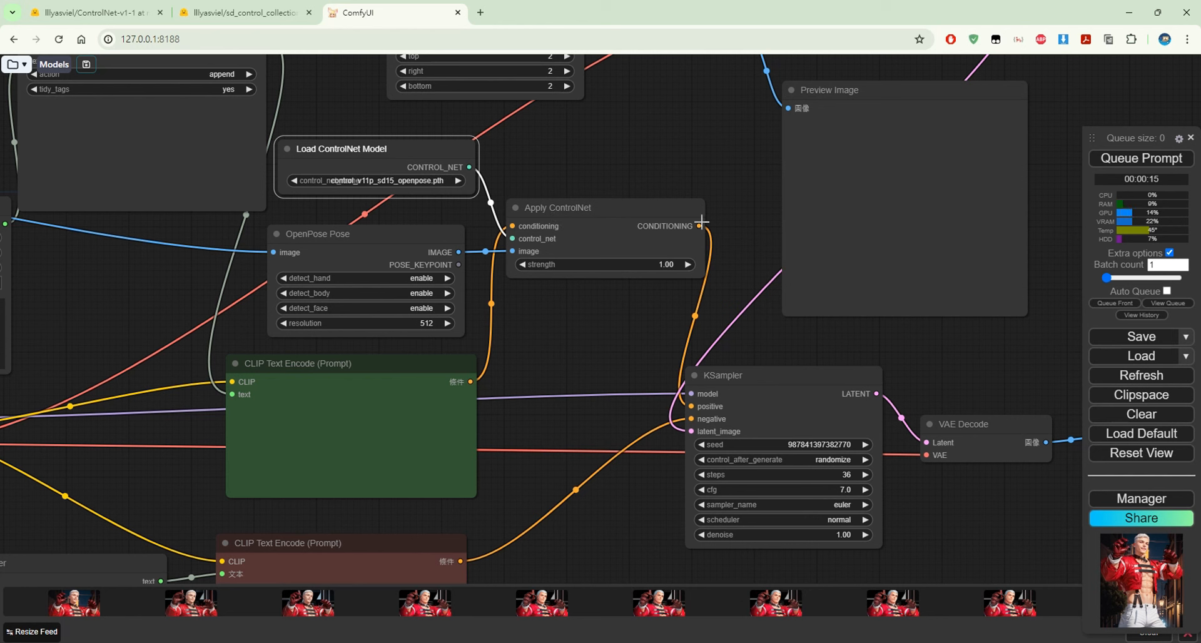
drag(702, 221, 689, 224)
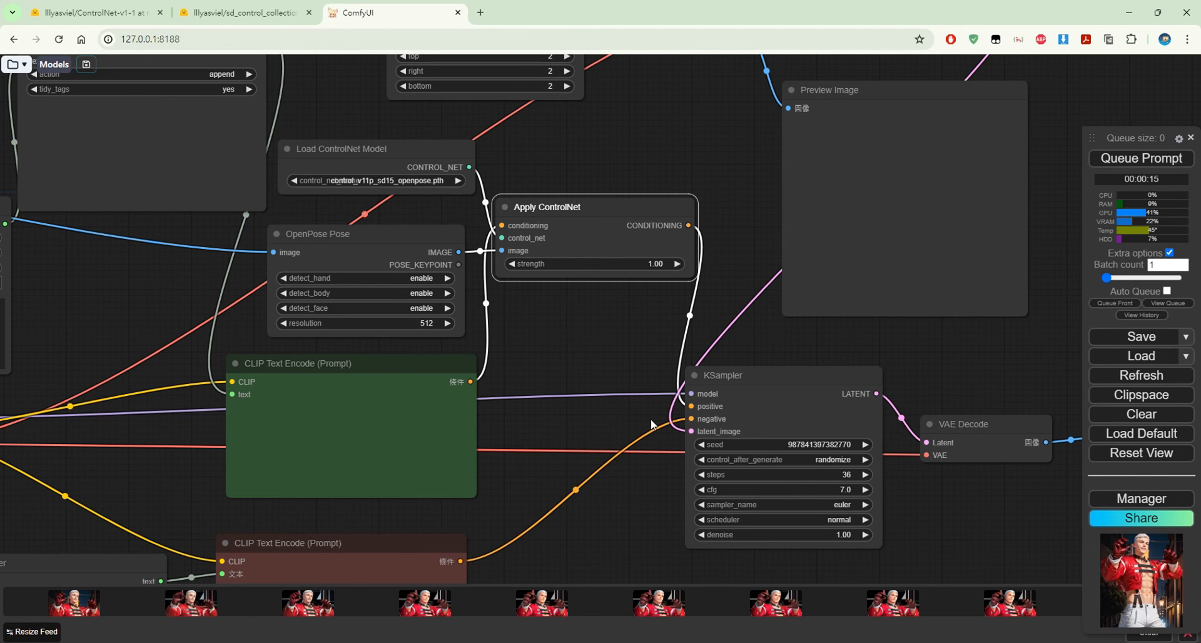
- Examine the negative prompt's chain of Embedding Picker nodes, including the ComfyUI Manager and the first picker's node options
drag(520, 441, 785, 346)
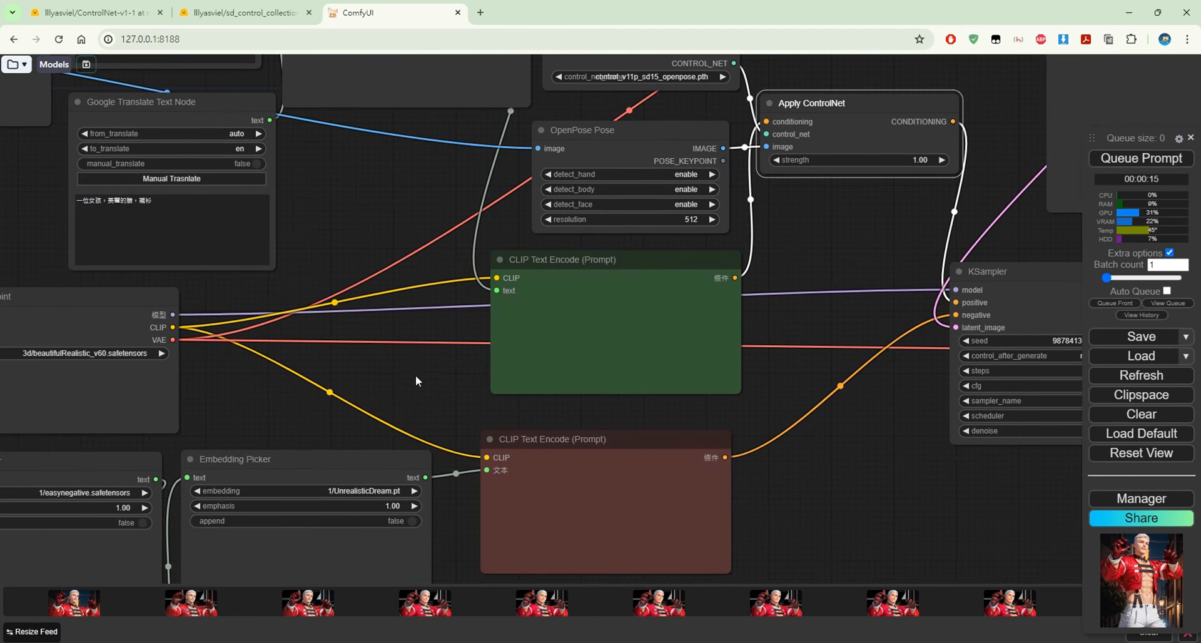
drag(415, 374, 417, 269)
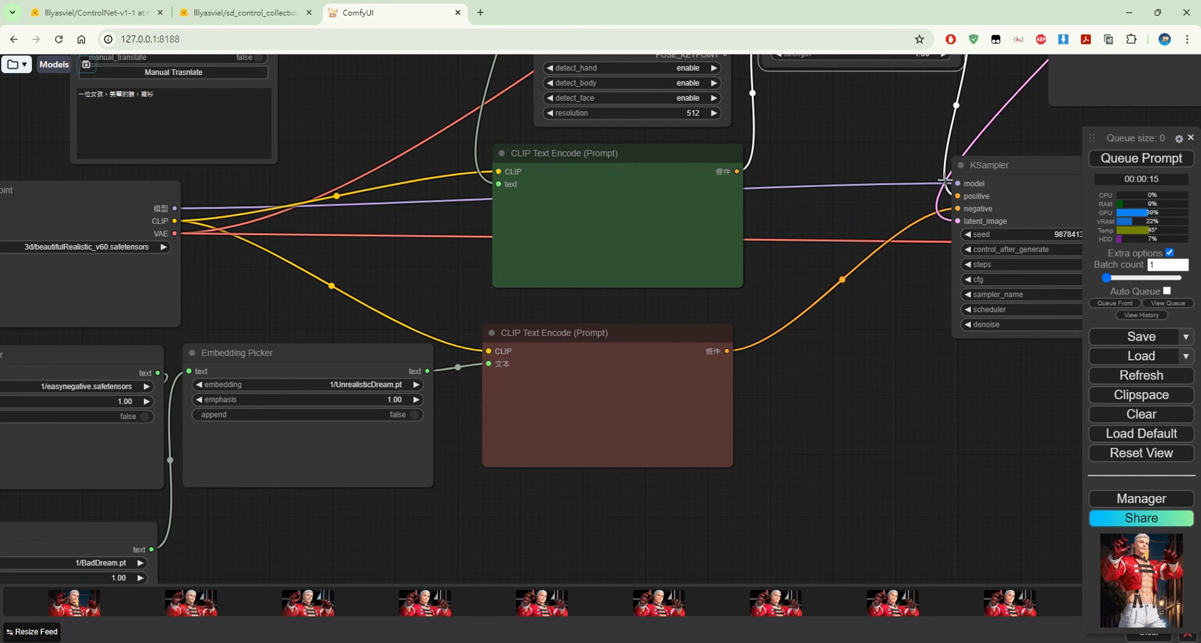
drag(938, 292, 287, 332)
drag(536, 367, 1020, 327)
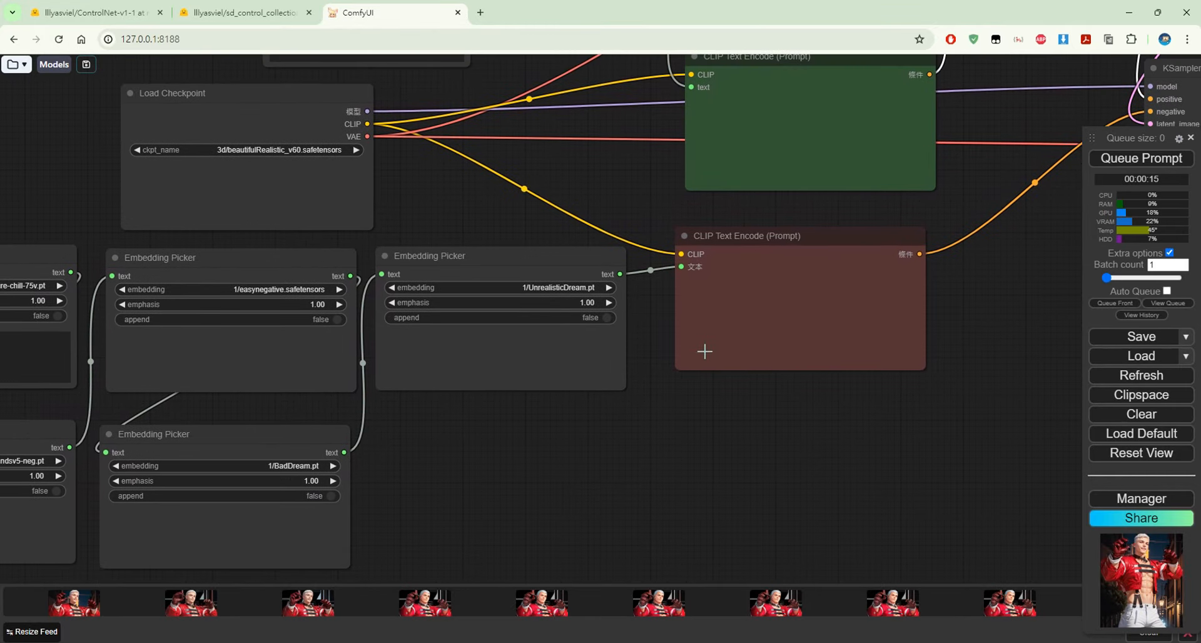
drag(666, 432, 871, 434)
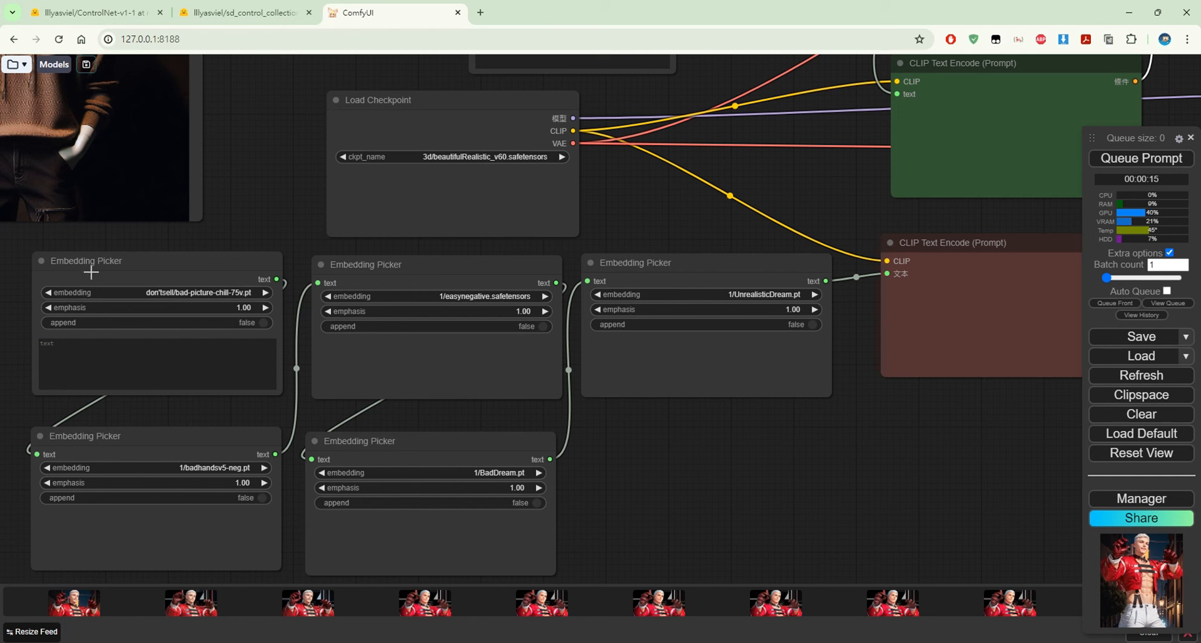
click(1137, 496)
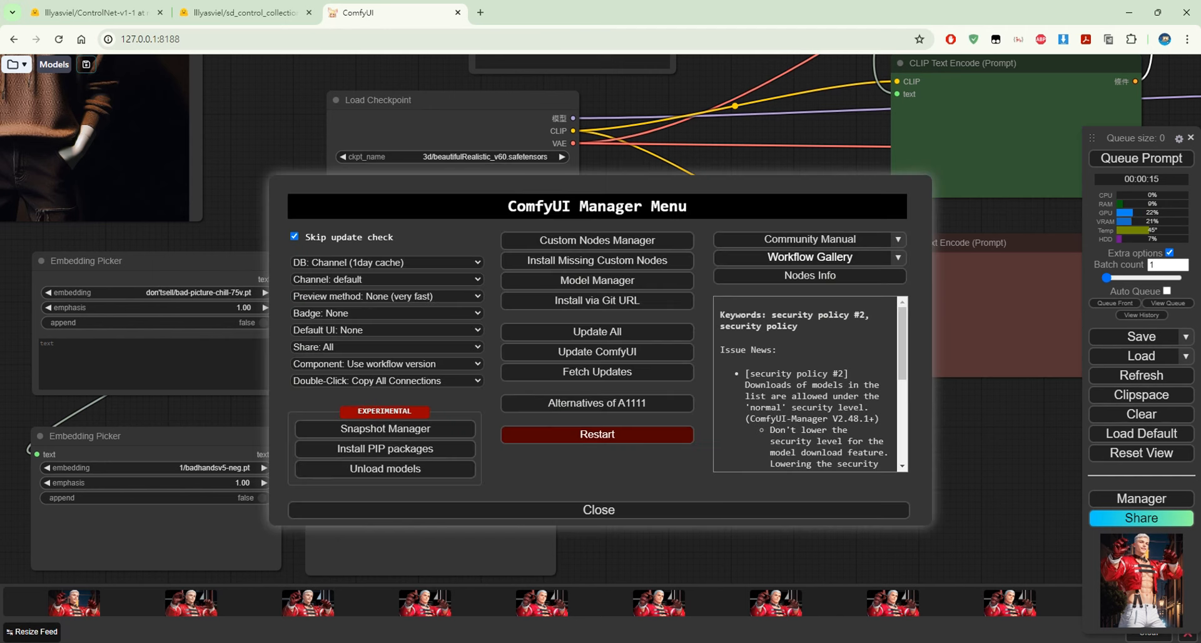
click(682, 510)
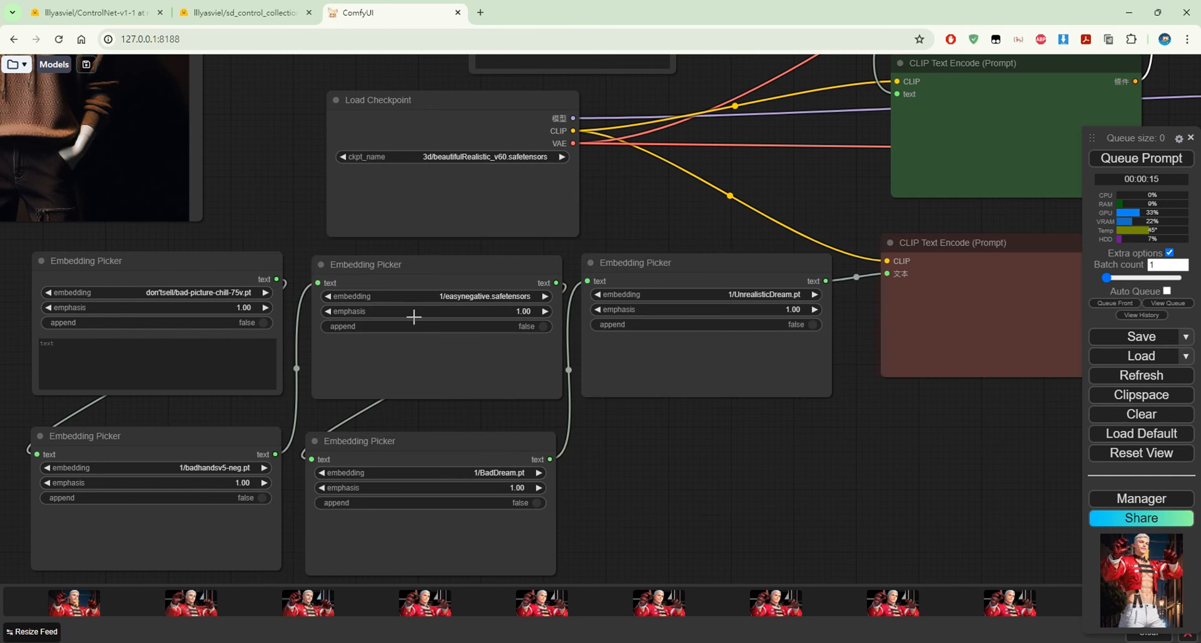
right_click(268, 262)
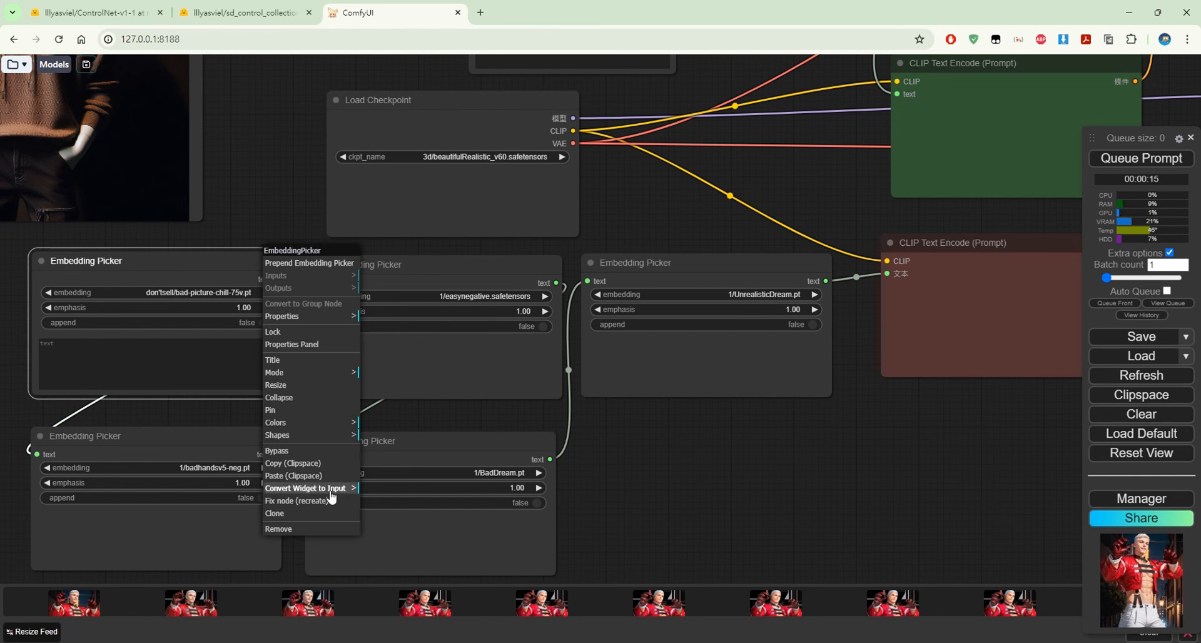
click(186, 419)
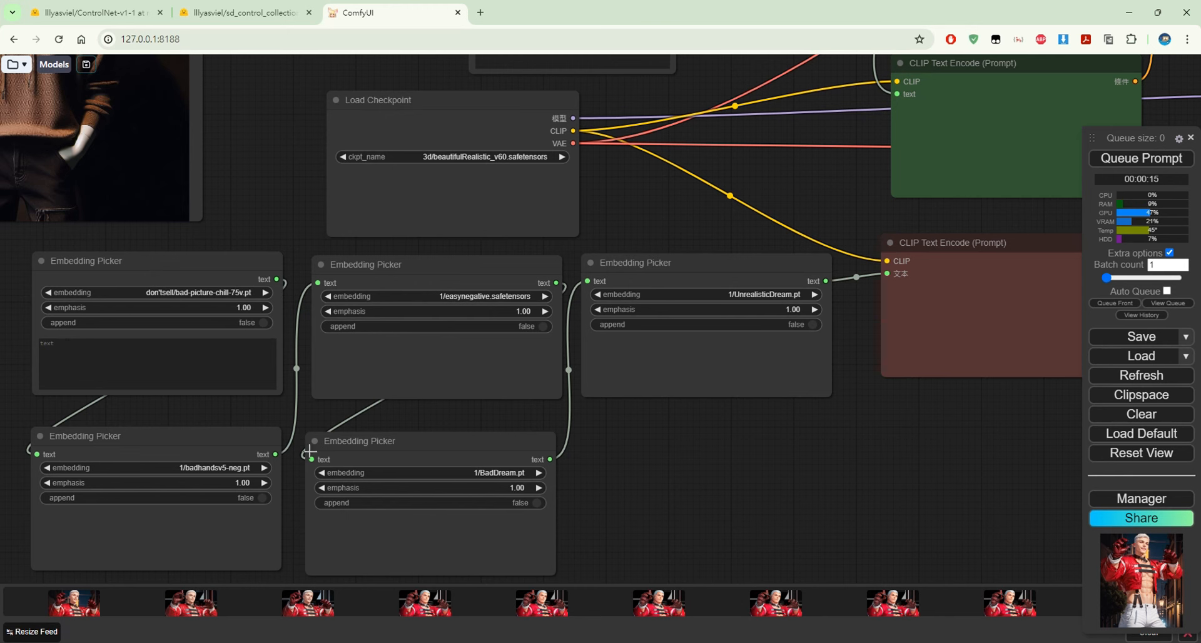
- Queue the prompt with a batch count of 1 and view the generated image enlarged
drag(859, 427, 369, 509)
drag(807, 414, 656, 424)
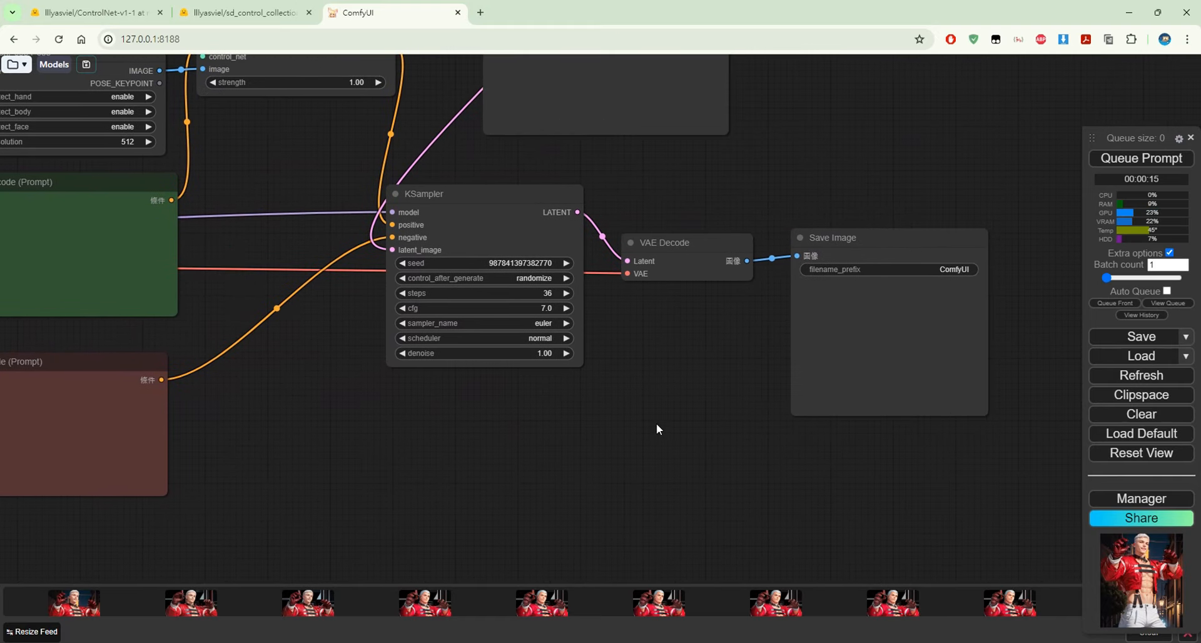
click(1178, 160)
scroll(740, 433, down, 2)
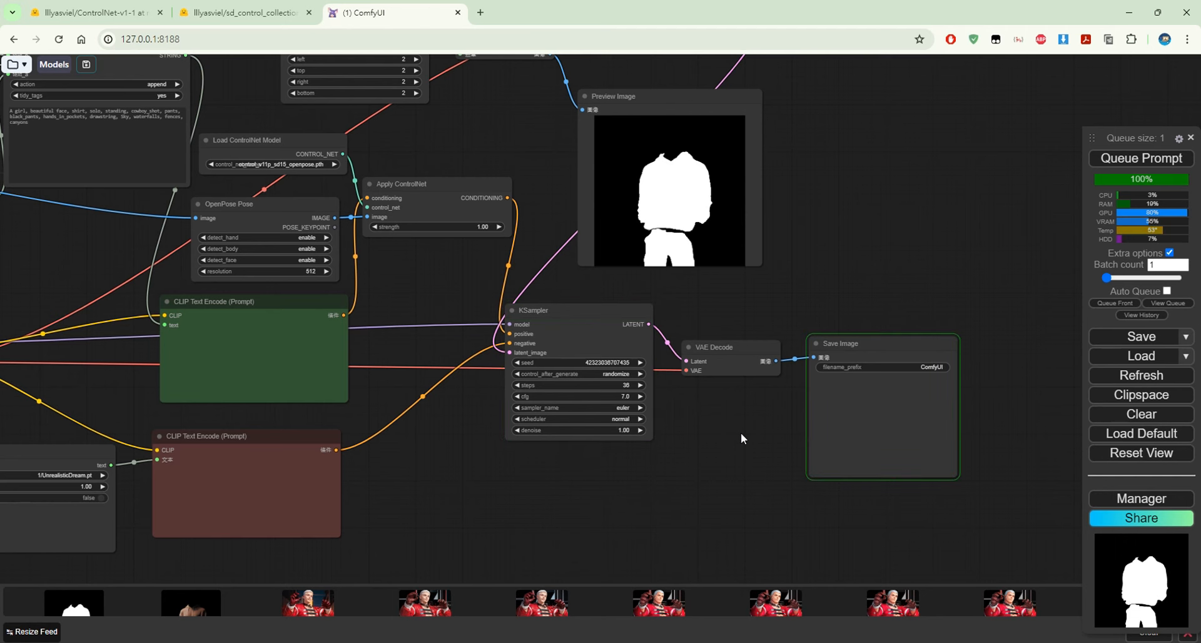
drag(740, 433, 697, 412)
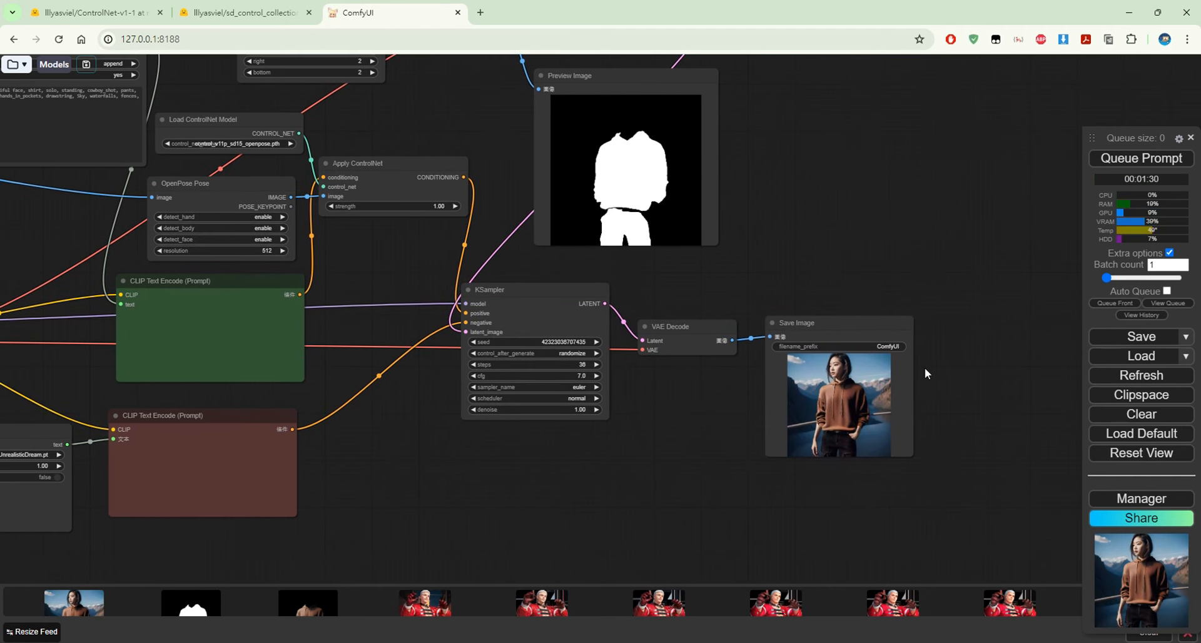
click(94, 598)
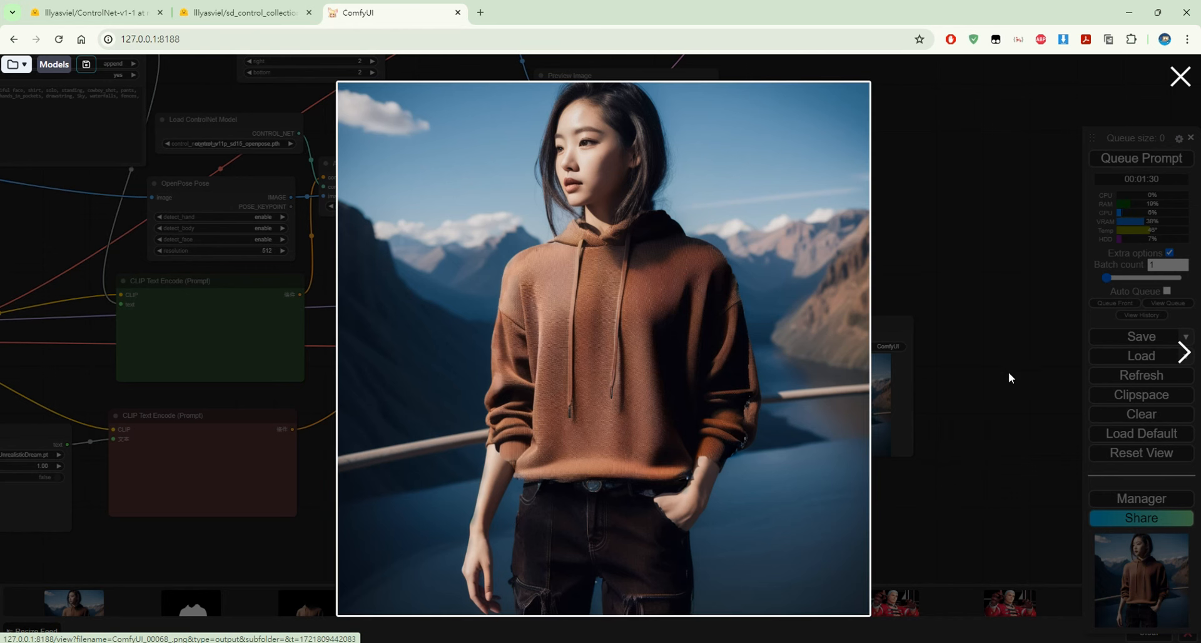
click(1179, 78)
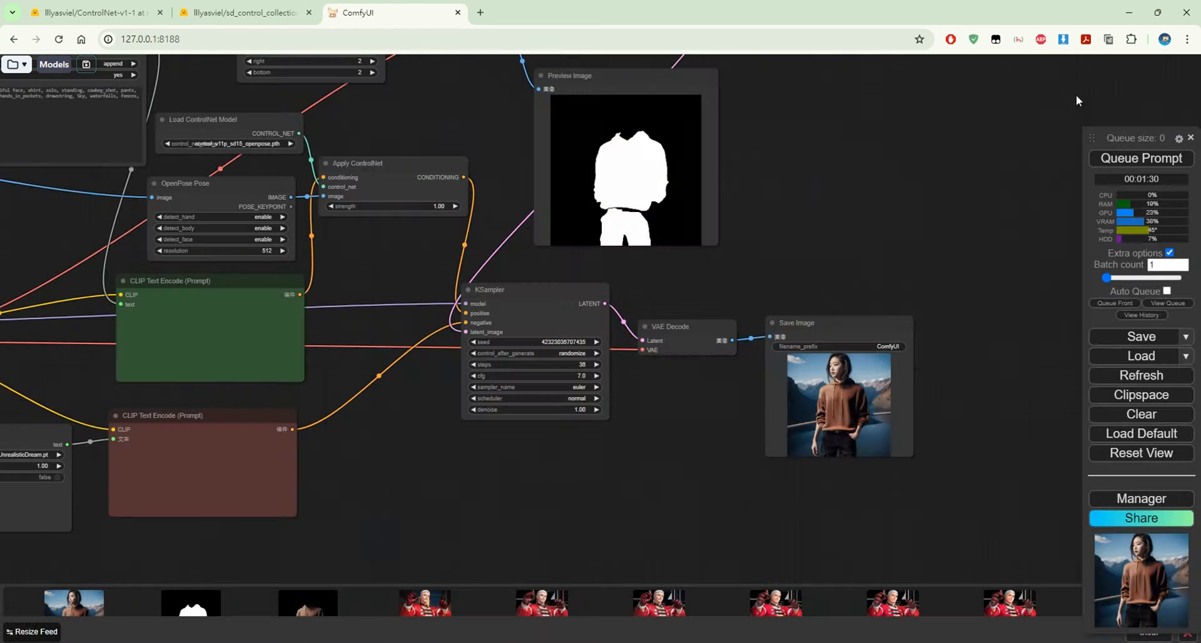
drag(404, 246, 904, 258)
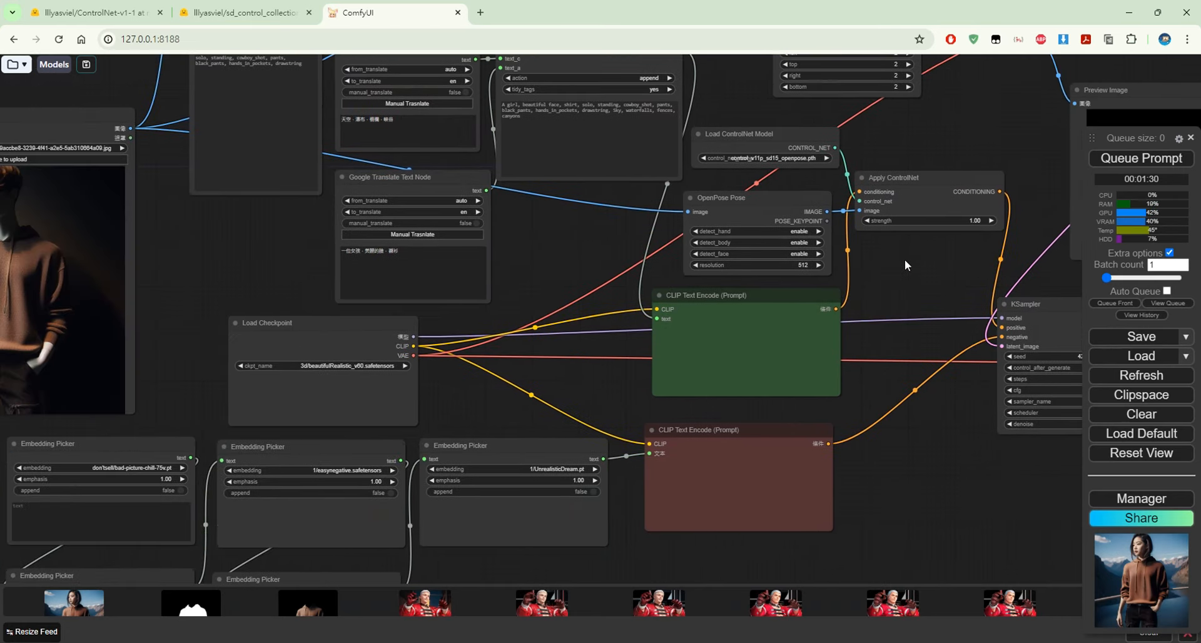
drag(538, 269, 503, 282)
drag(814, 459, 415, 372)
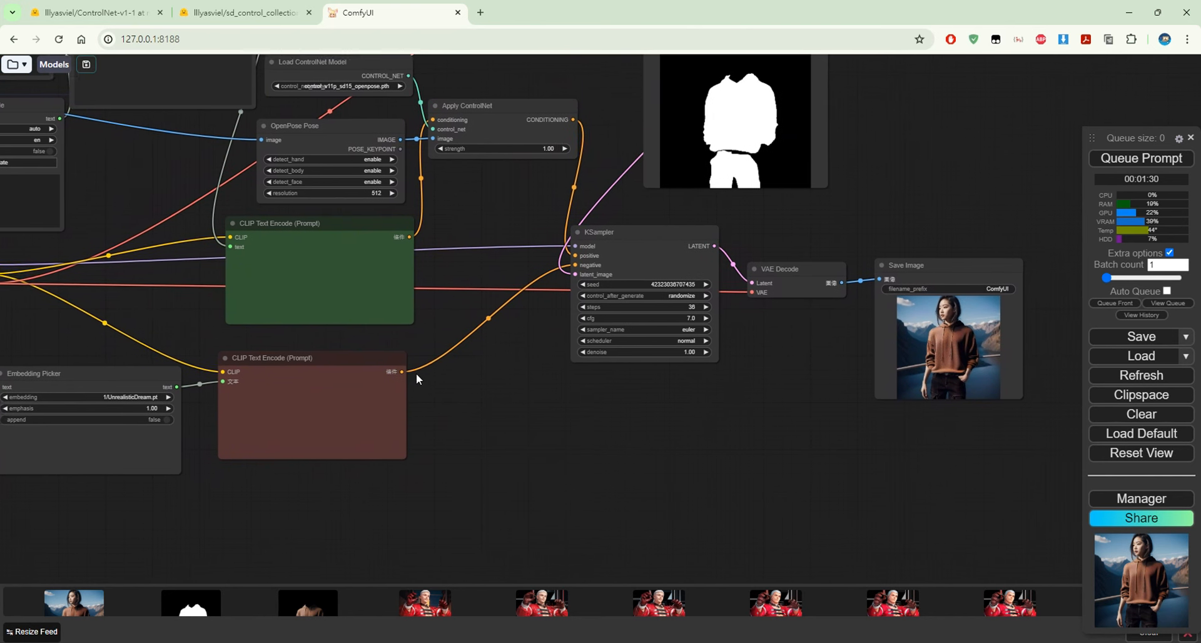
drag(524, 349, 798, 314)
drag(762, 201, 703, 309)
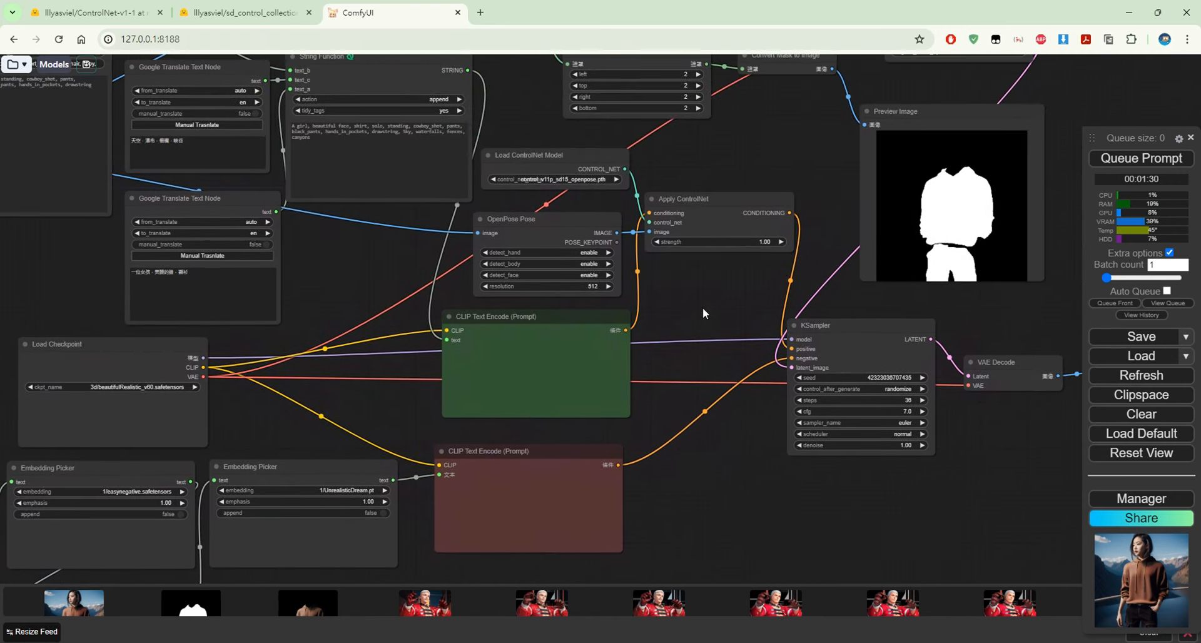
- Browse the saved workflows in the workspace, checking New Folder and the img2img folder among the examples
click(12, 63)
click(57, 161)
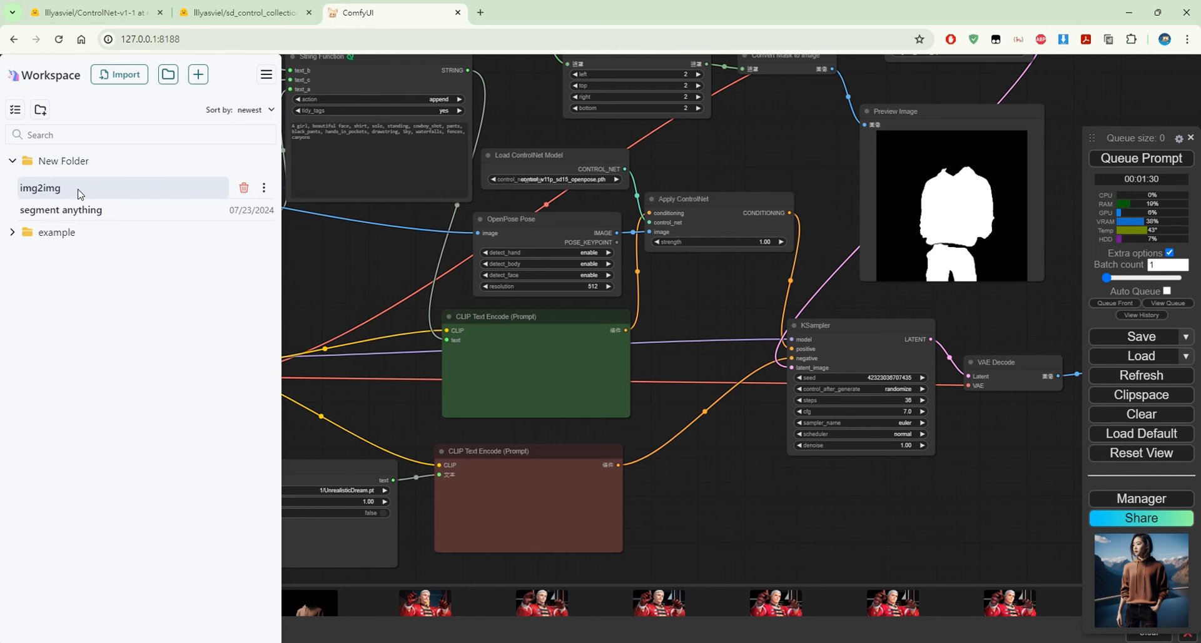
click(39, 233)
scroll(162, 508, down, 3)
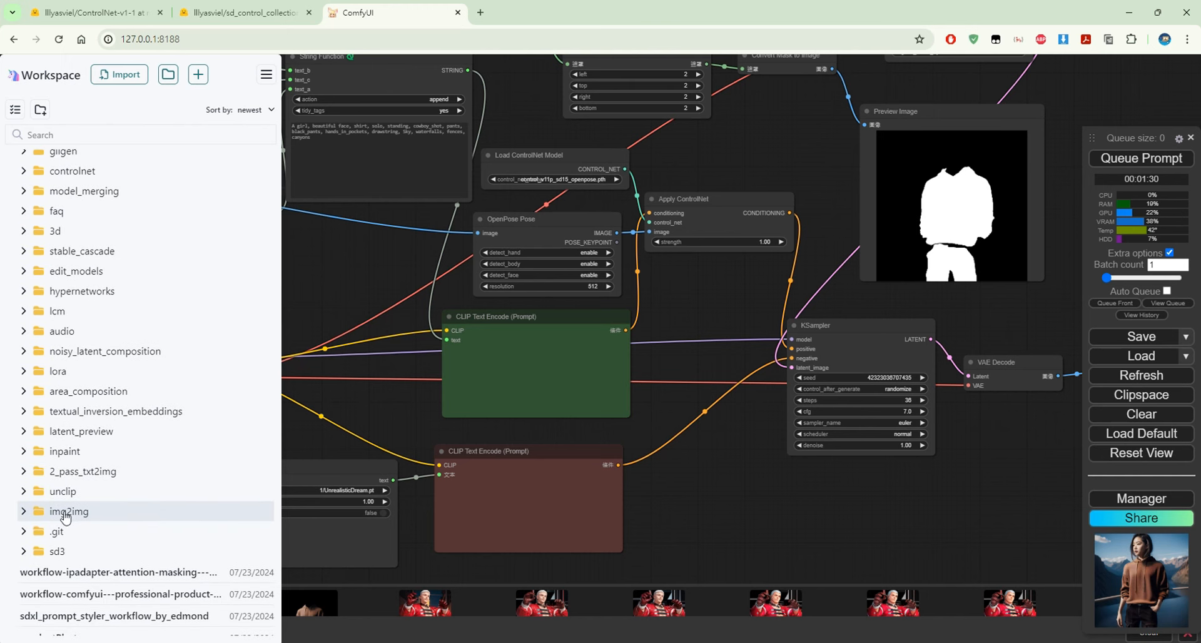
click(65, 516)
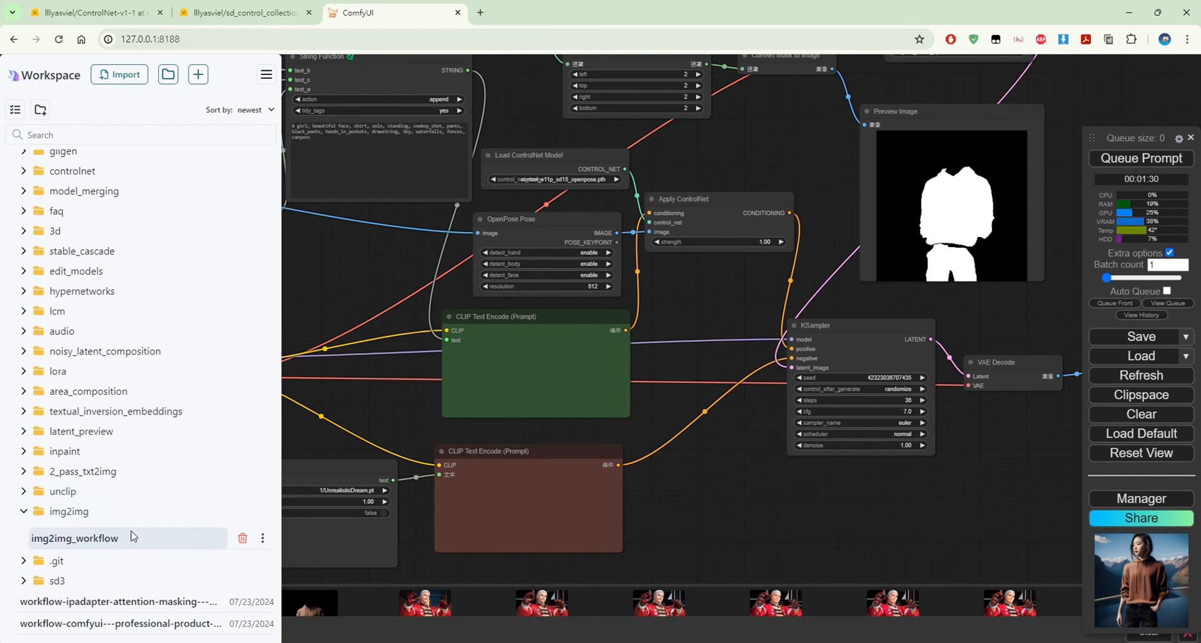
click(100, 539)
click(139, 517)
scroll(155, 300, up, 3)
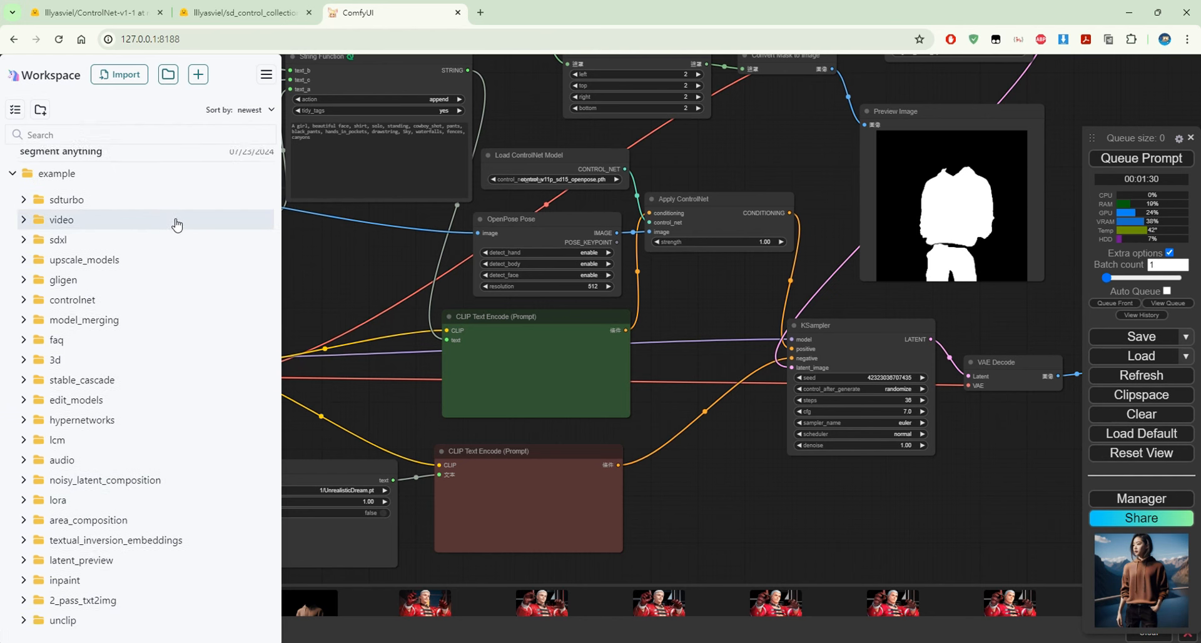
scroll(177, 225, up, 1)
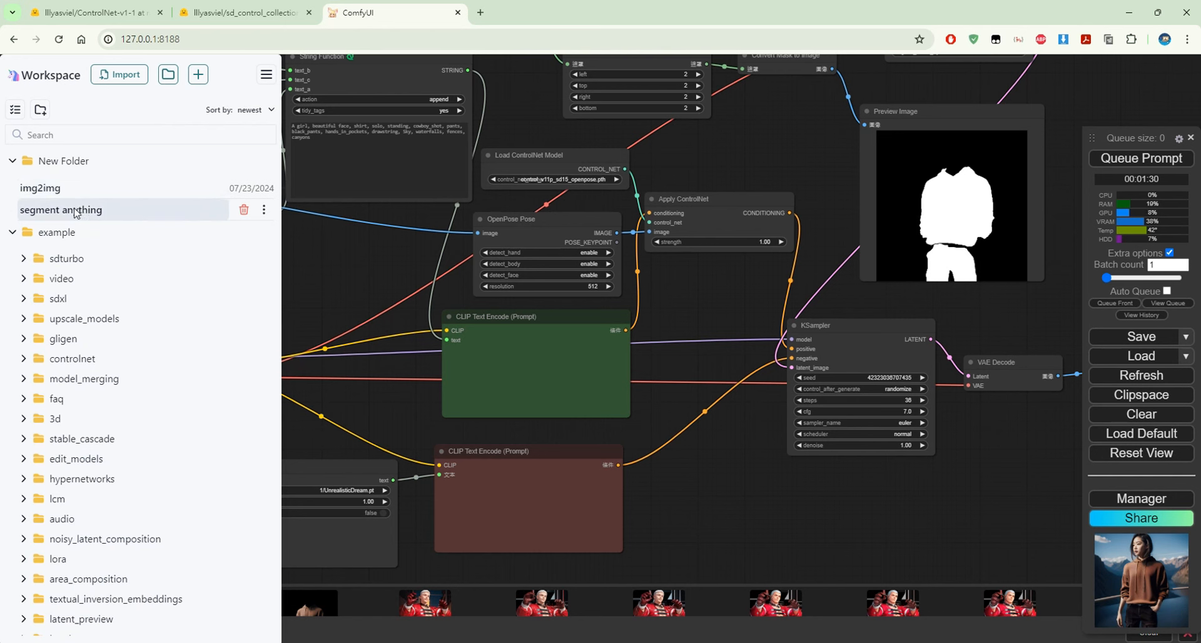
click(33, 161)
click(351, 261)
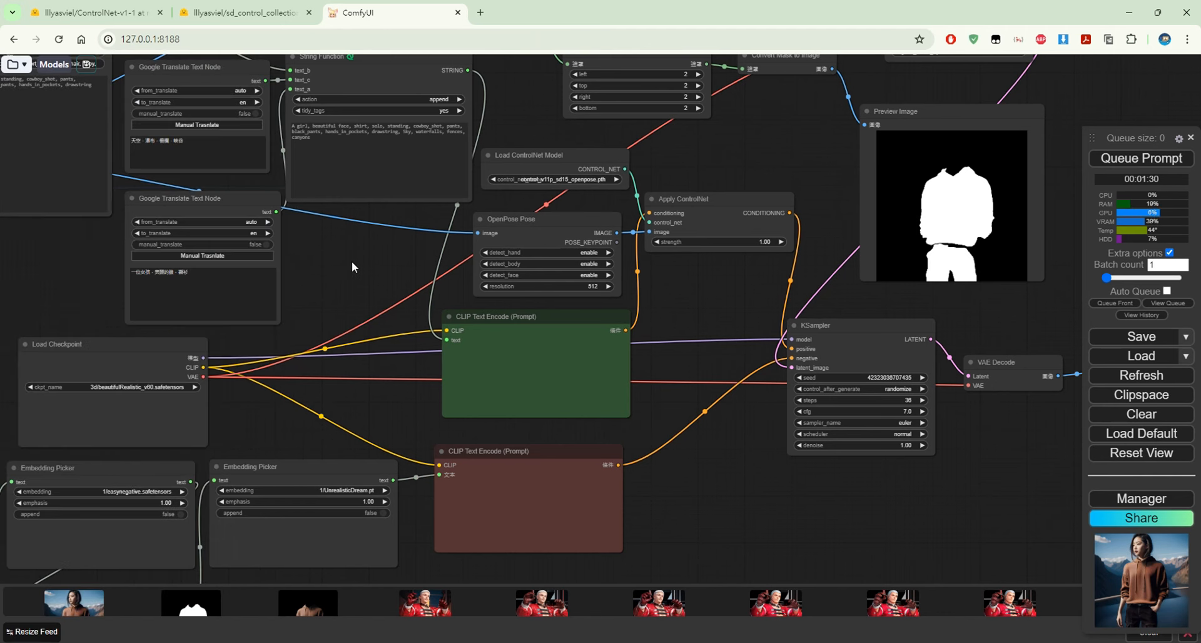
- Move the InvertMask node up and slightly right, above the link feeding VAE Encode (for Inpainting)'s pixels input
drag(351, 262, 335, 170)
drag(781, 450, 435, 425)
drag(595, 414, 676, 572)
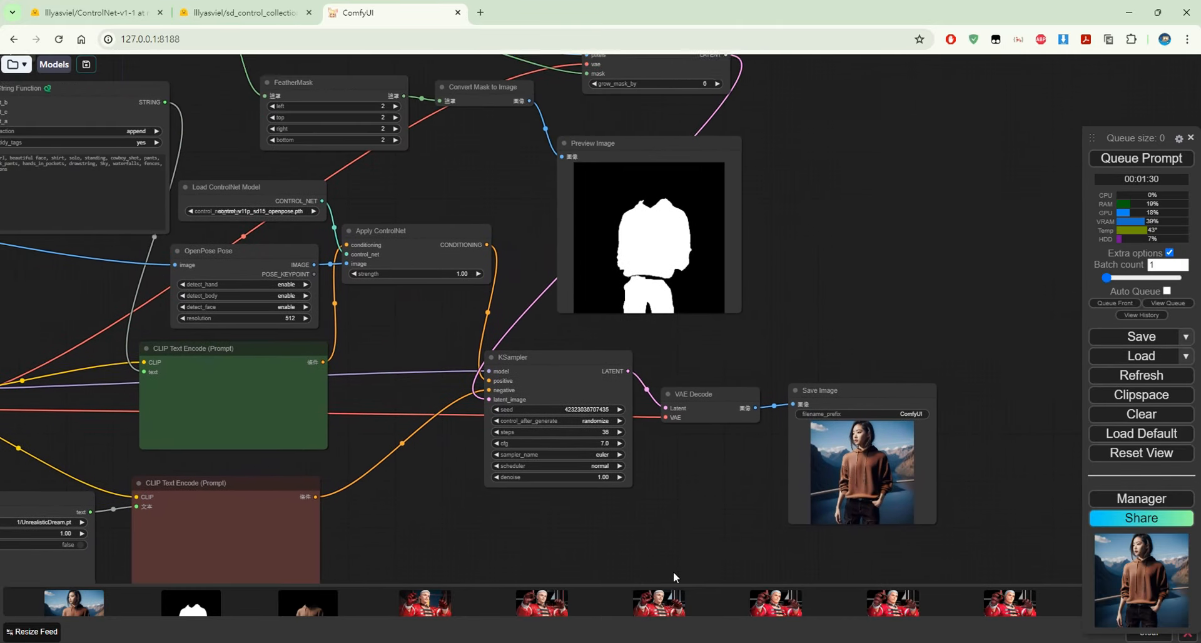
drag(508, 199, 509, 258)
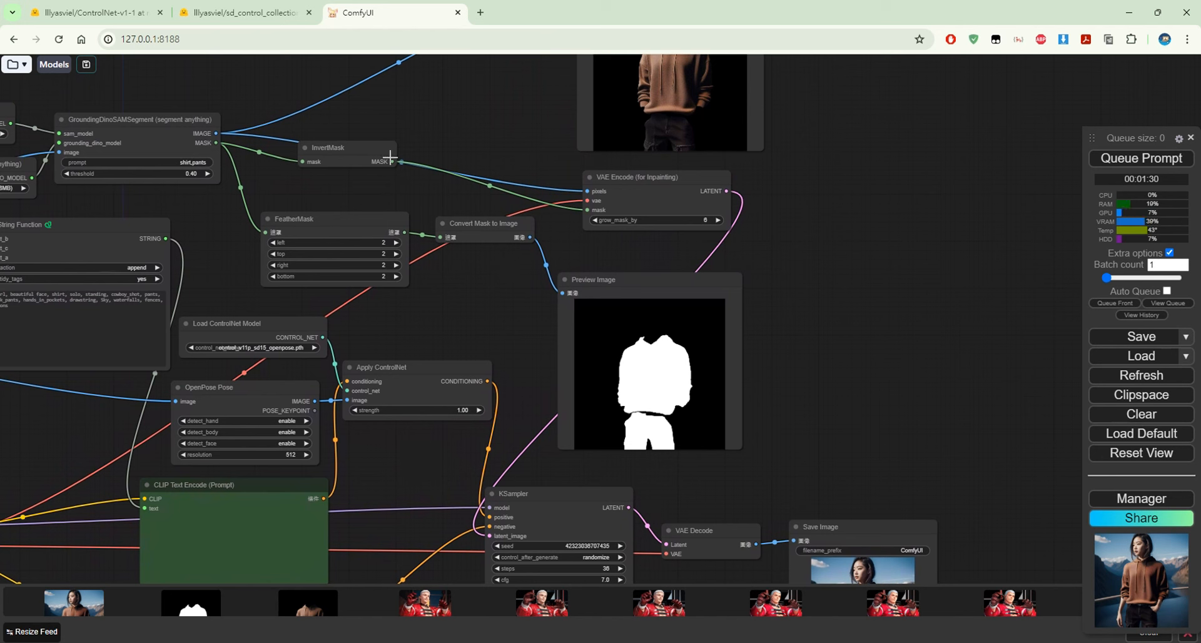
drag(390, 156, 369, 106)
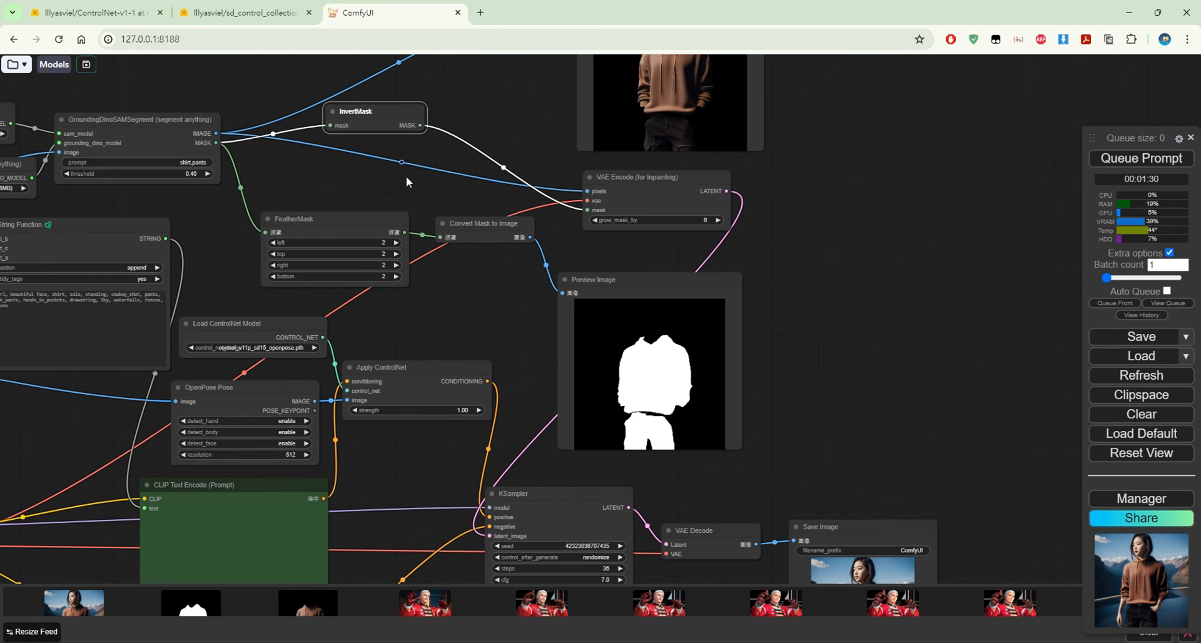
- Tidy the mask branch by moving Preview Image right, VAE Encode (for Inpainting) up and left, and InvertMask slightly down
drag(438, 304, 719, 296)
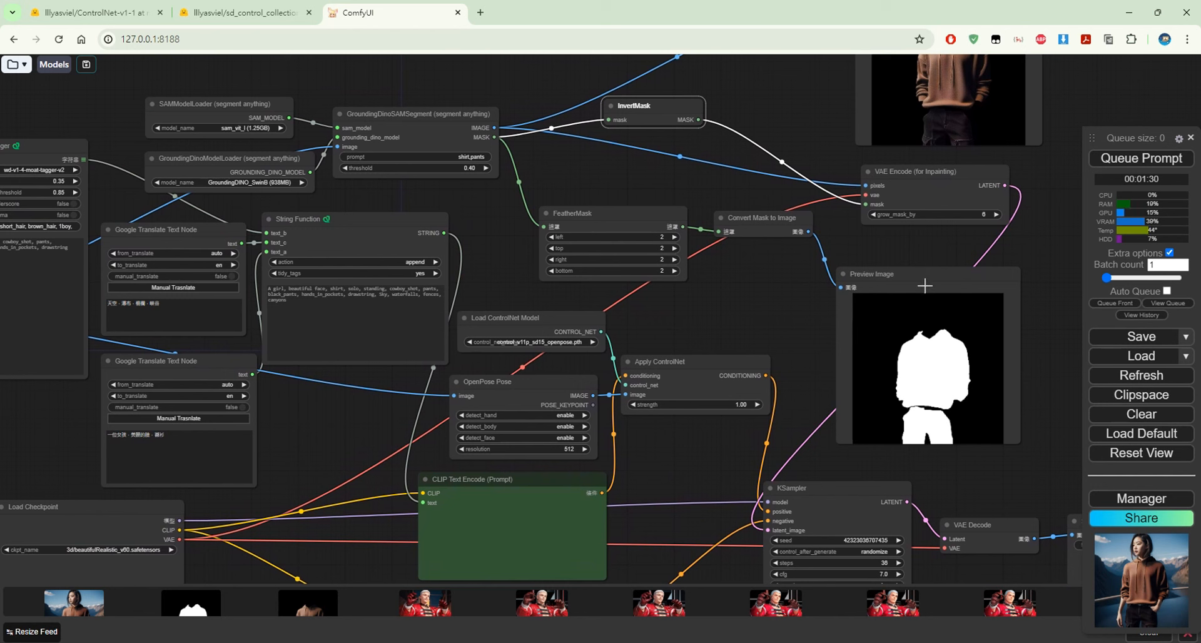
drag(925, 285, 960, 284)
drag(944, 177, 929, 171)
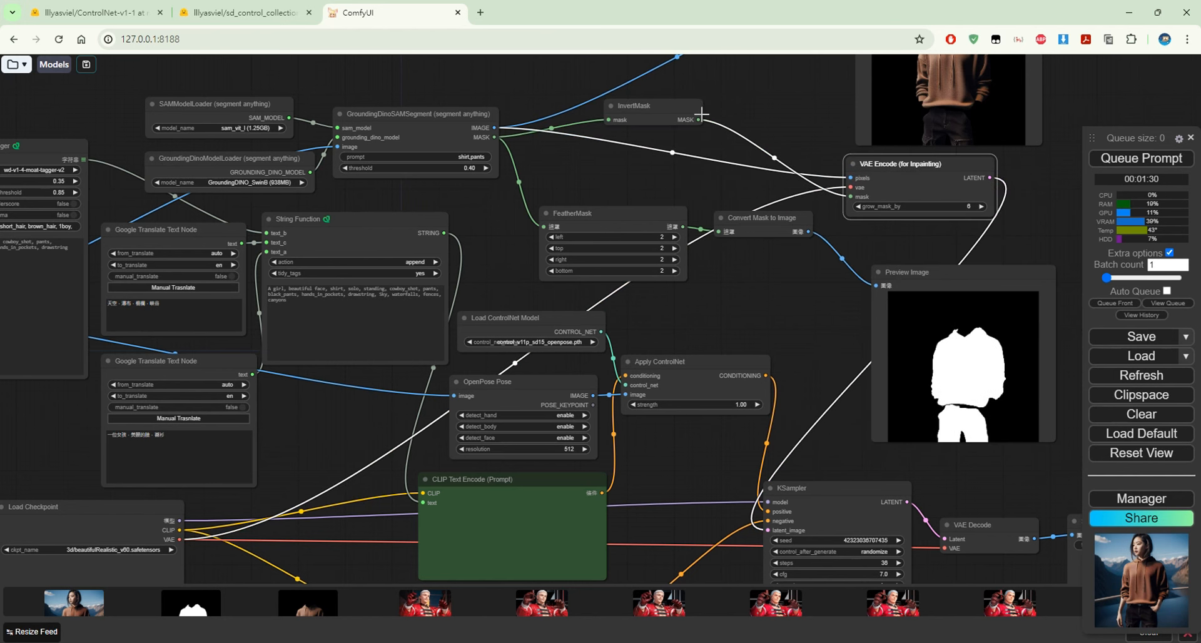
drag(667, 104, 667, 112)
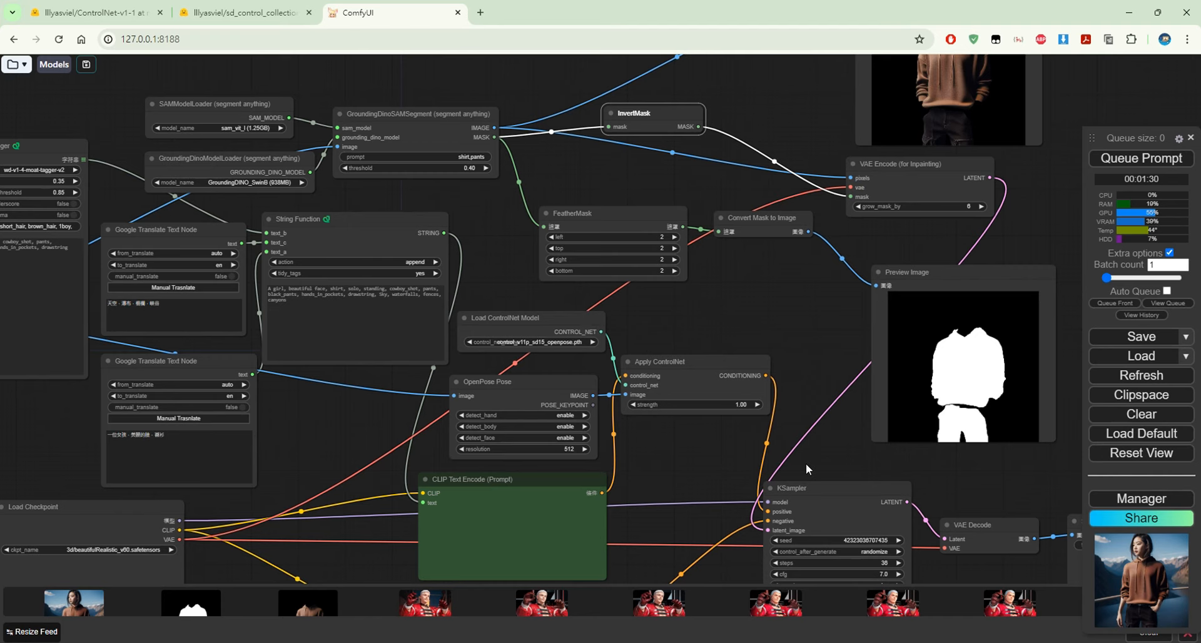
drag(806, 463, 758, 398)
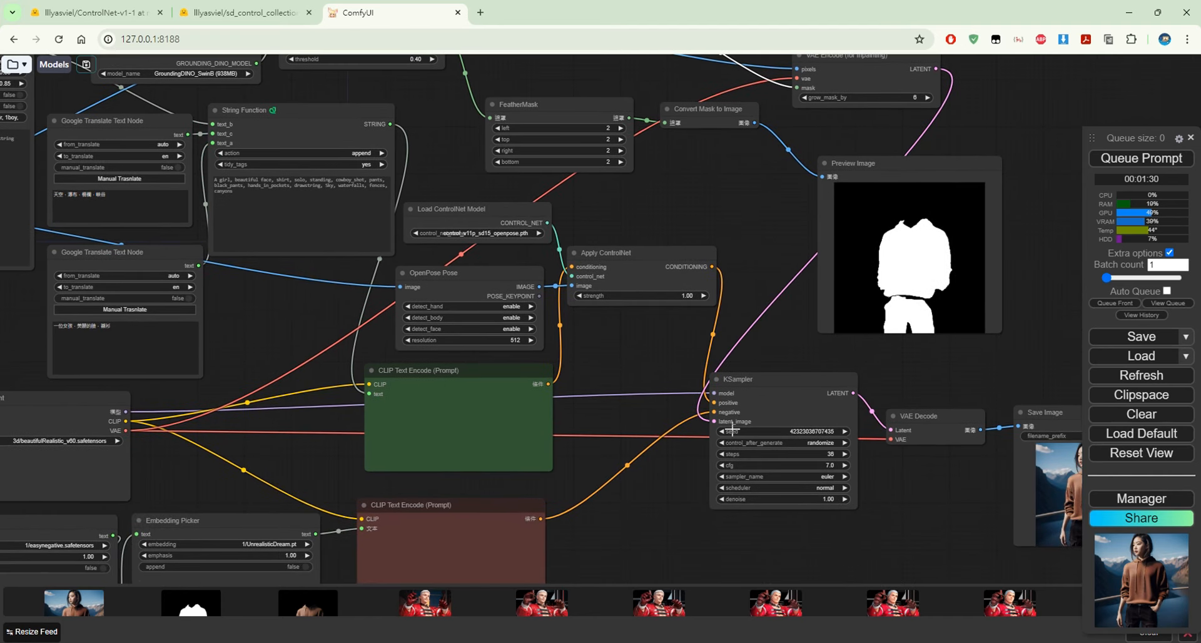
- Move the InvertMask node left, closer to the outputs of GroundingDinoSAMSegment (segment anything)
drag(752, 201, 705, 299)
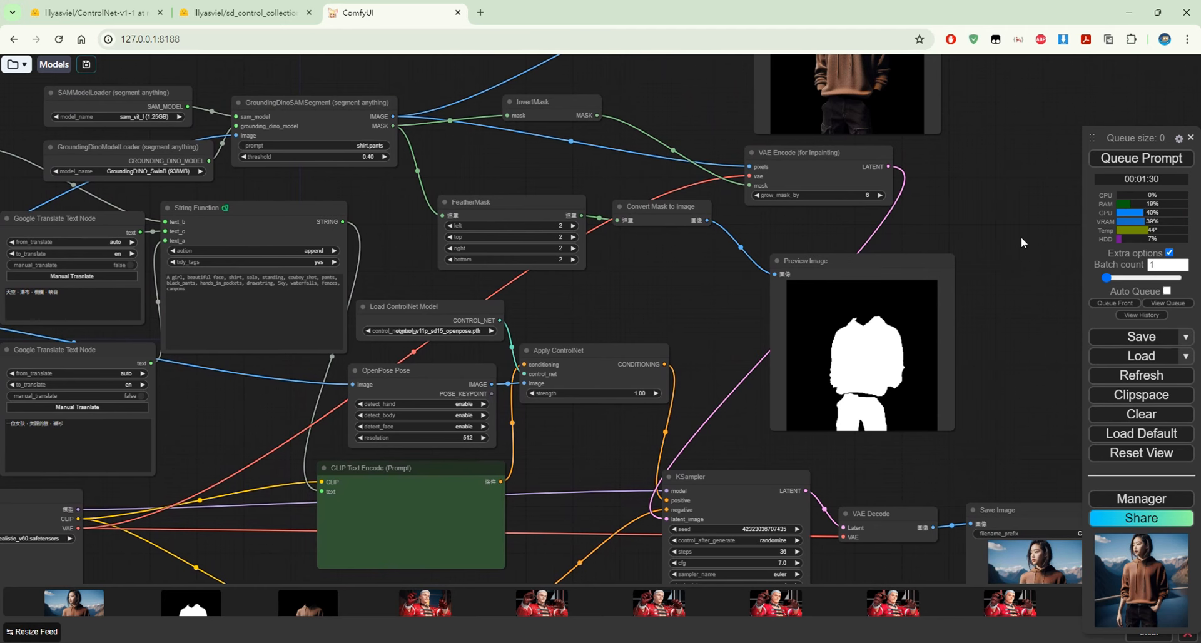
drag(1021, 236, 835, 113)
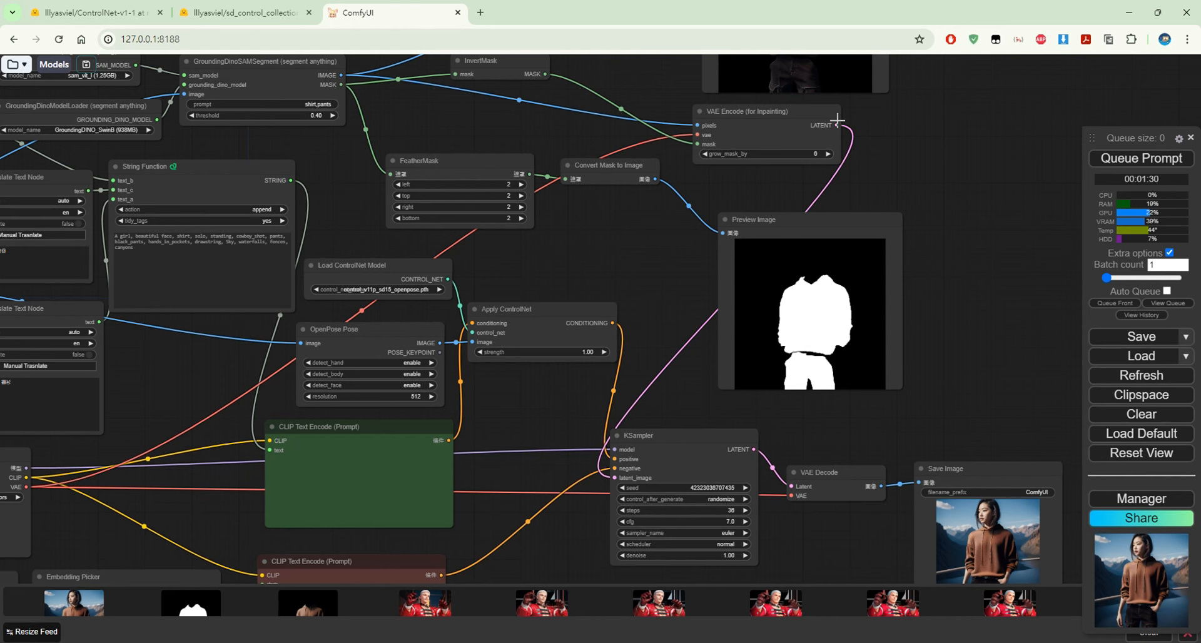
drag(883, 187, 775, 226)
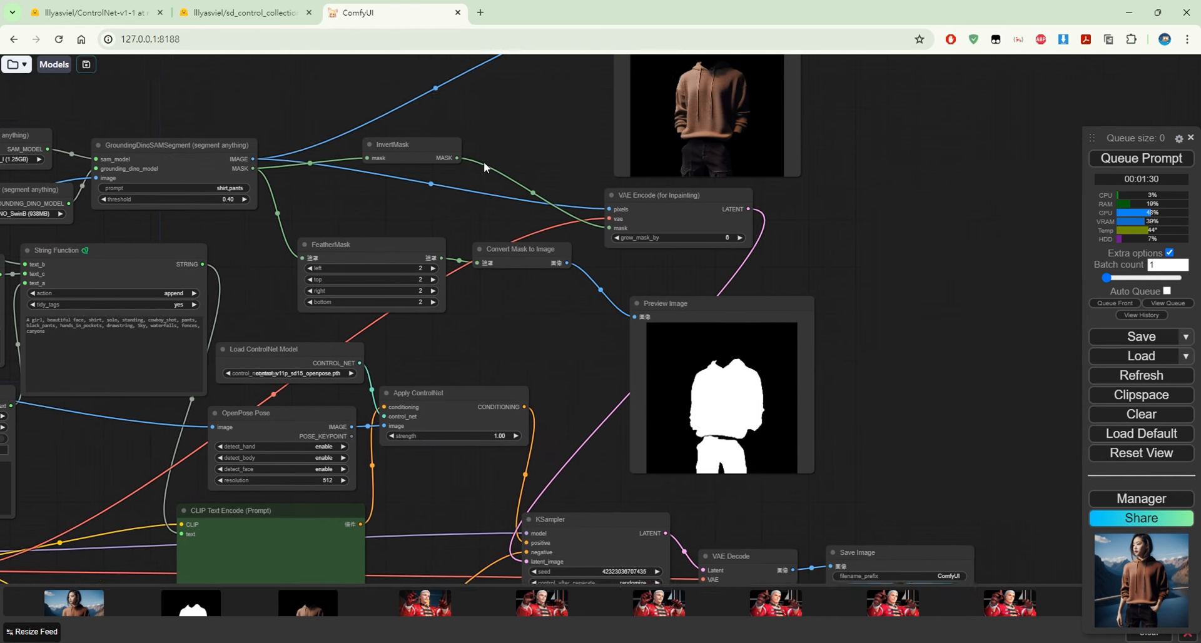
drag(534, 111, 504, 208)
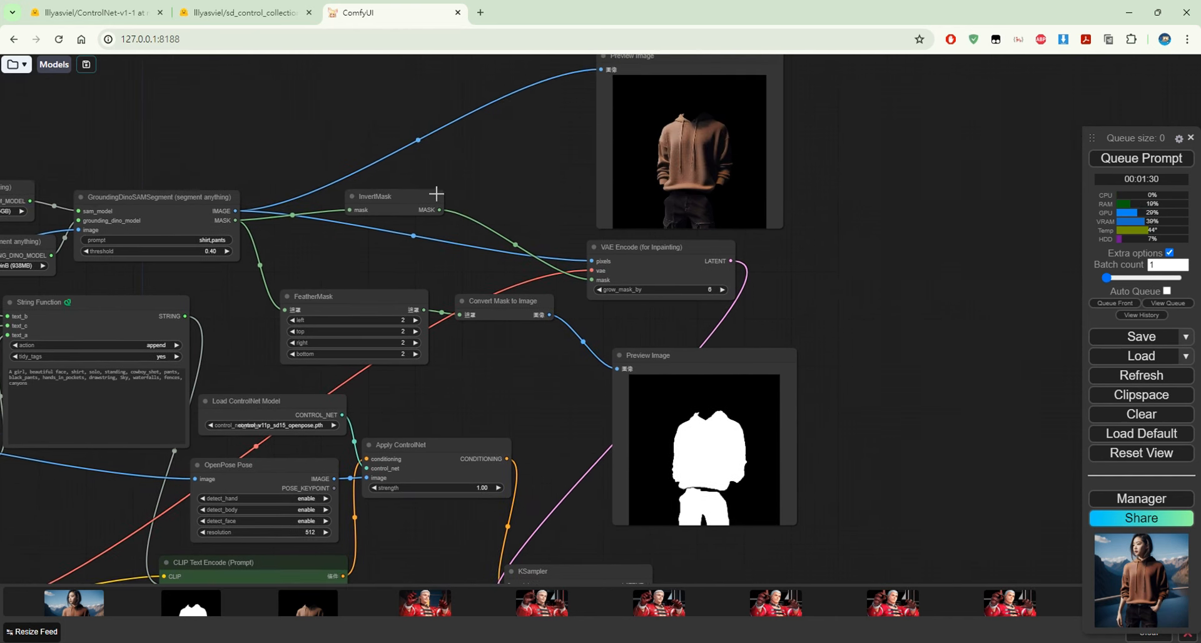
drag(425, 200, 364, 209)
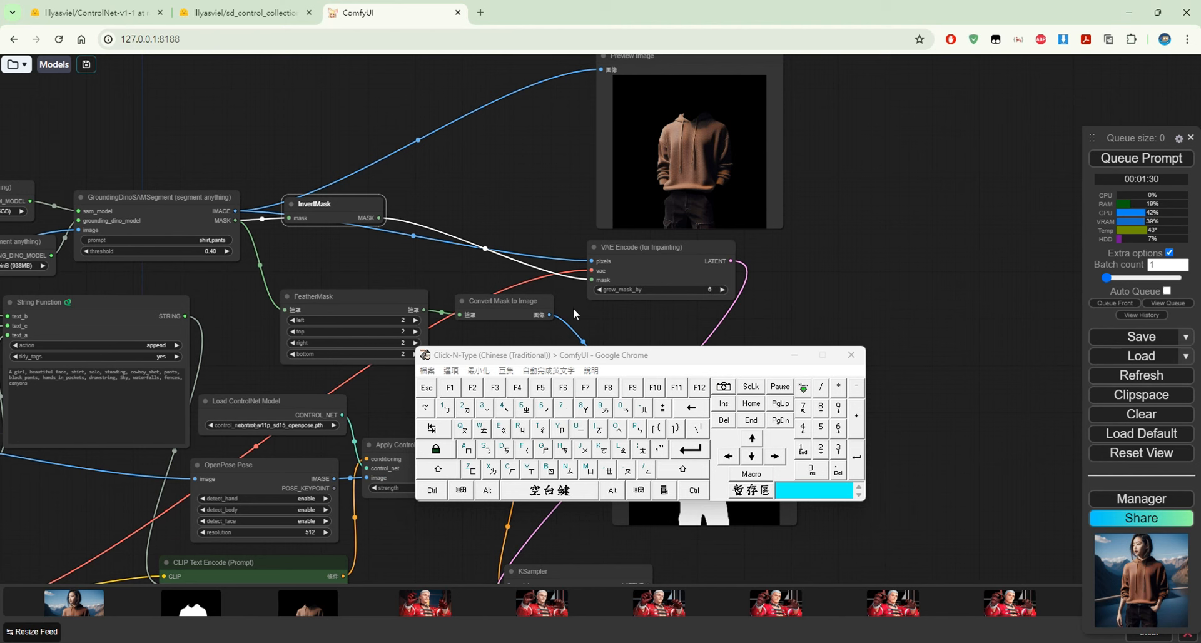
- Duplicate the Convert Mask to Image node and place the copy above the original, to the right of InvertMask
click(433, 491)
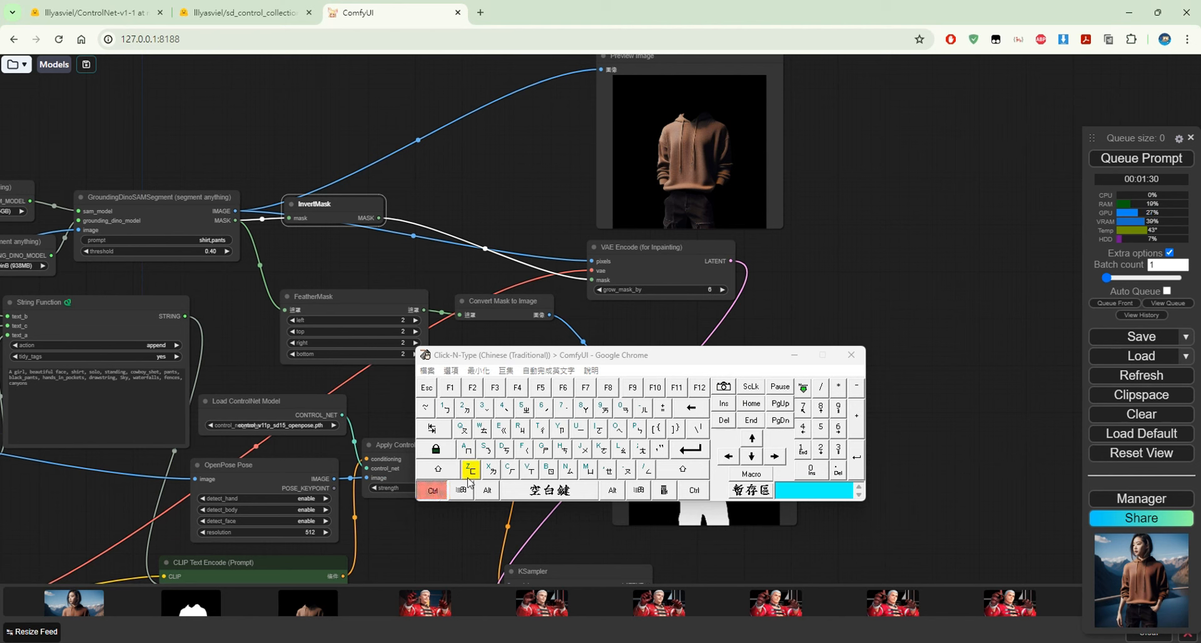
ctrl+click(494, 302)
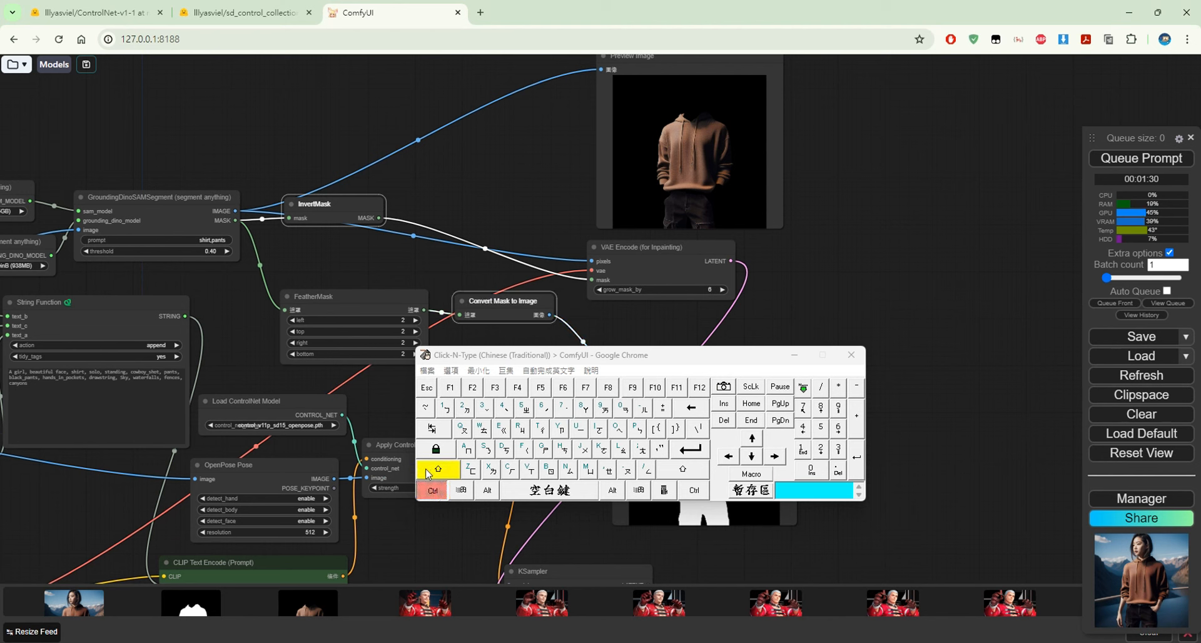
click(487, 491)
drag(494, 300, 477, 183)
click(436, 491)
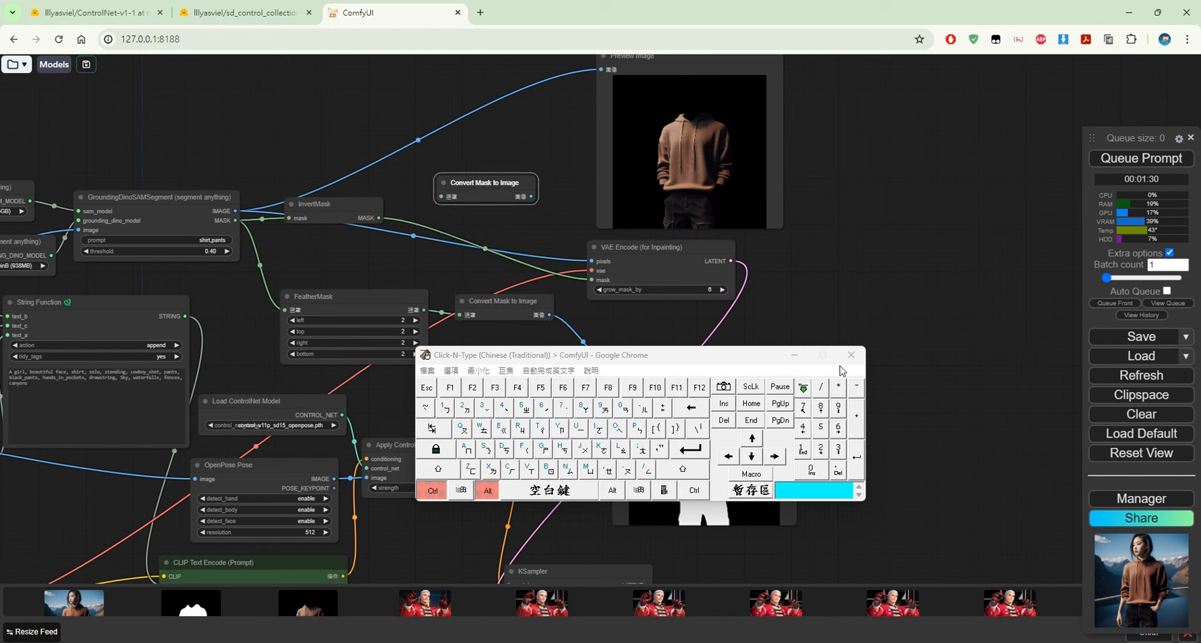
click(431, 488)
click(487, 491)
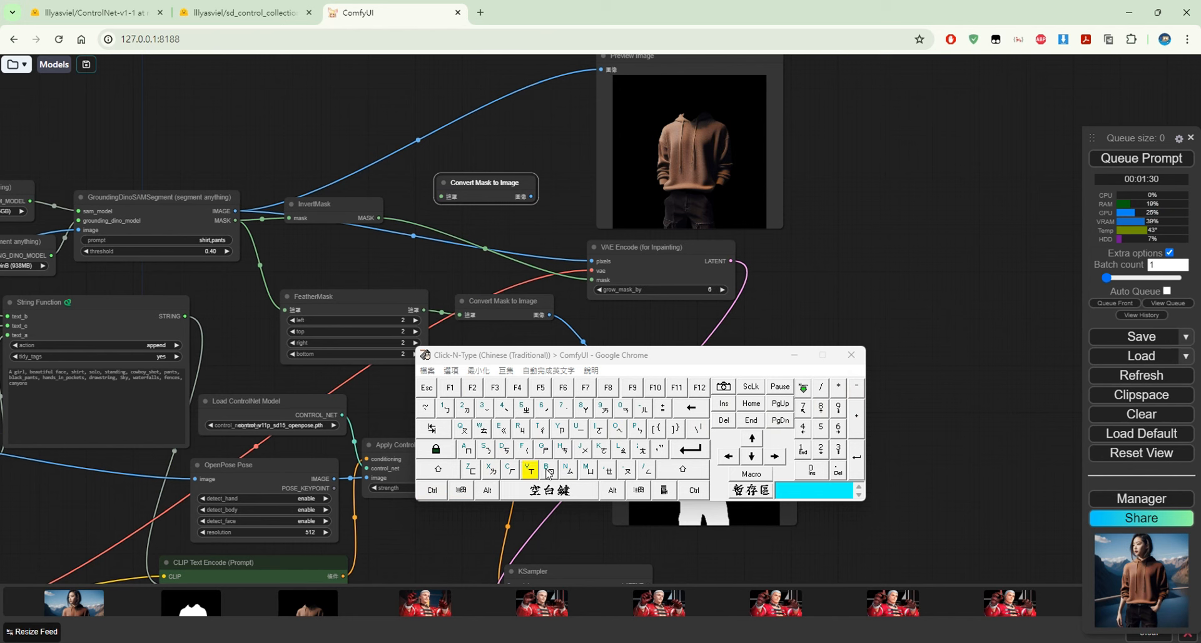
click(794, 354)
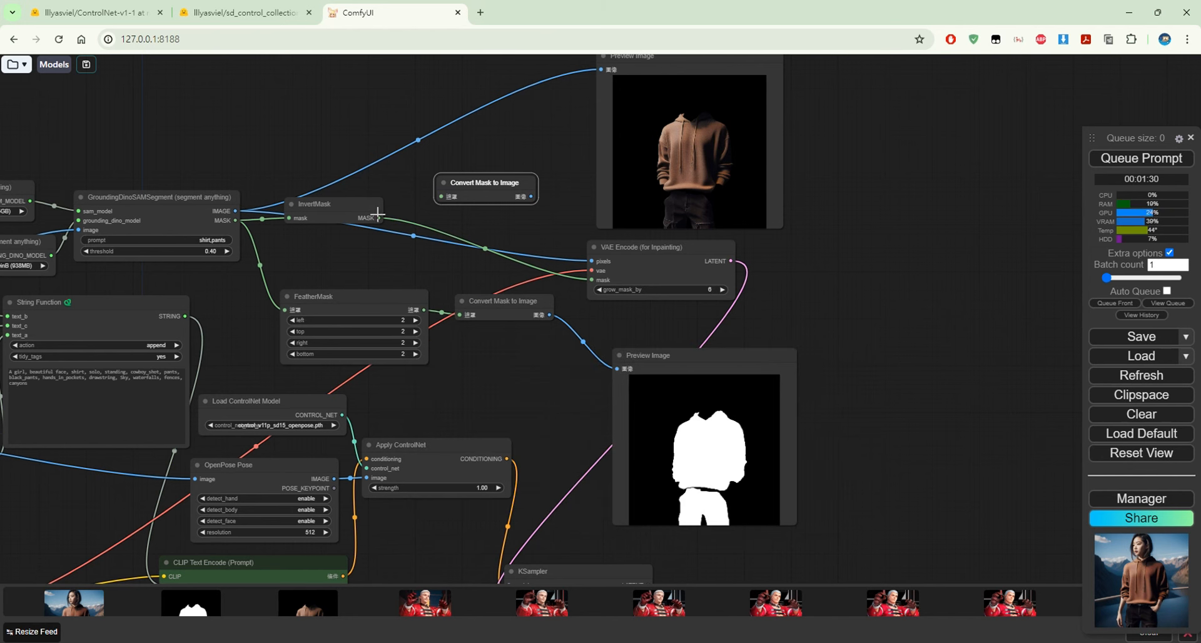
- Connect InvertMask's MASK output to the duplicated Convert Mask to Image and add a Preview Image node on its image output
drag(378, 216, 422, 164)
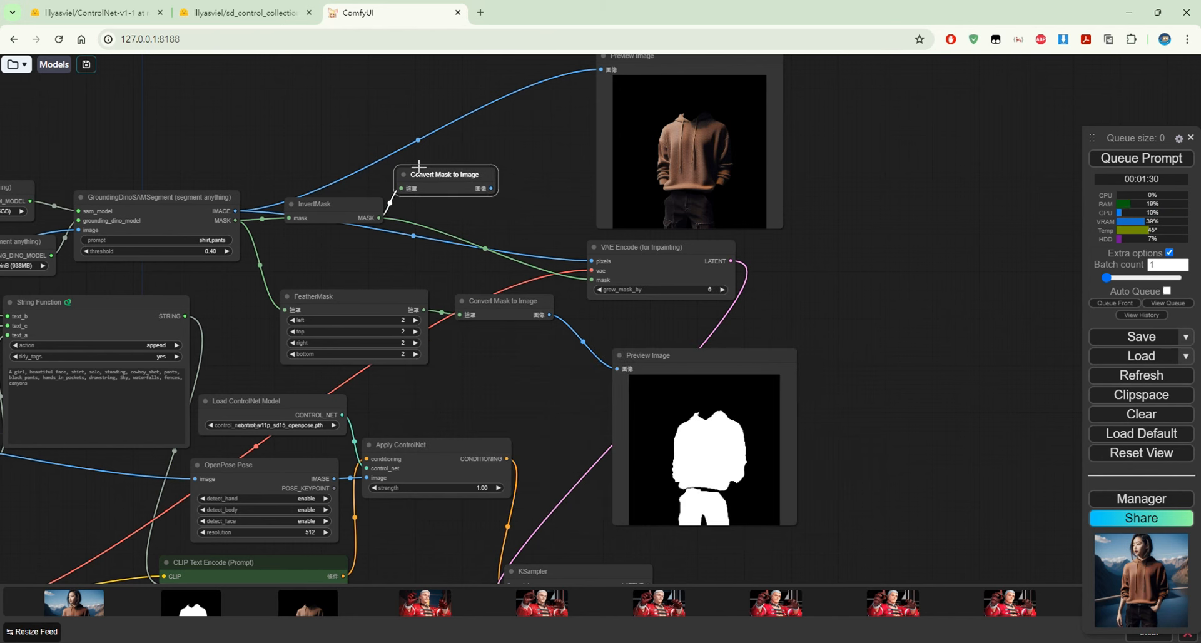
drag(477, 183, 526, 88)
click(532, 263)
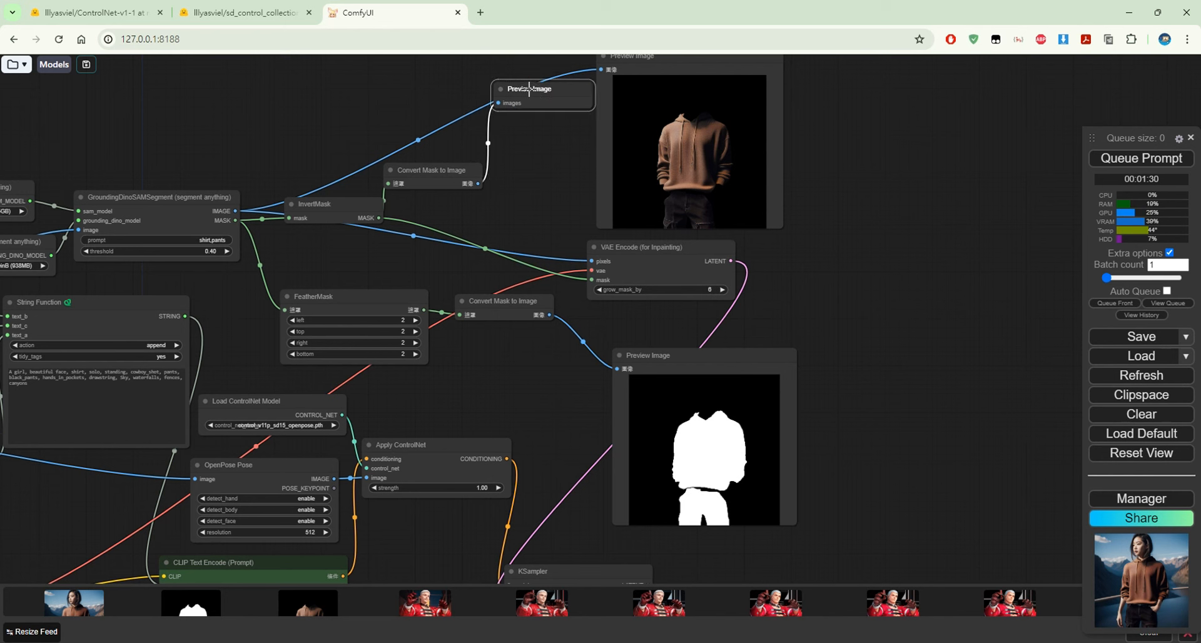
- Arrange the new Convert Mask to Image and Preview Image nodes side by side above InvertMask, and shift InvertMask slightly right
drag(442, 169, 401, 103)
drag(513, 88, 493, 109)
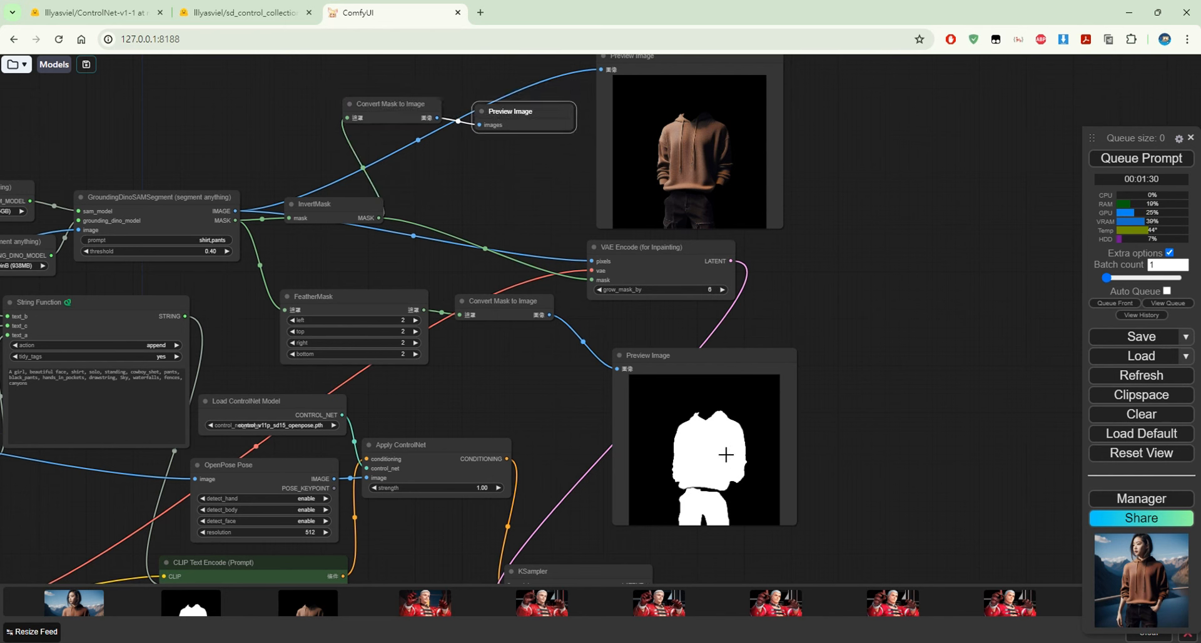
drag(398, 113, 421, 117)
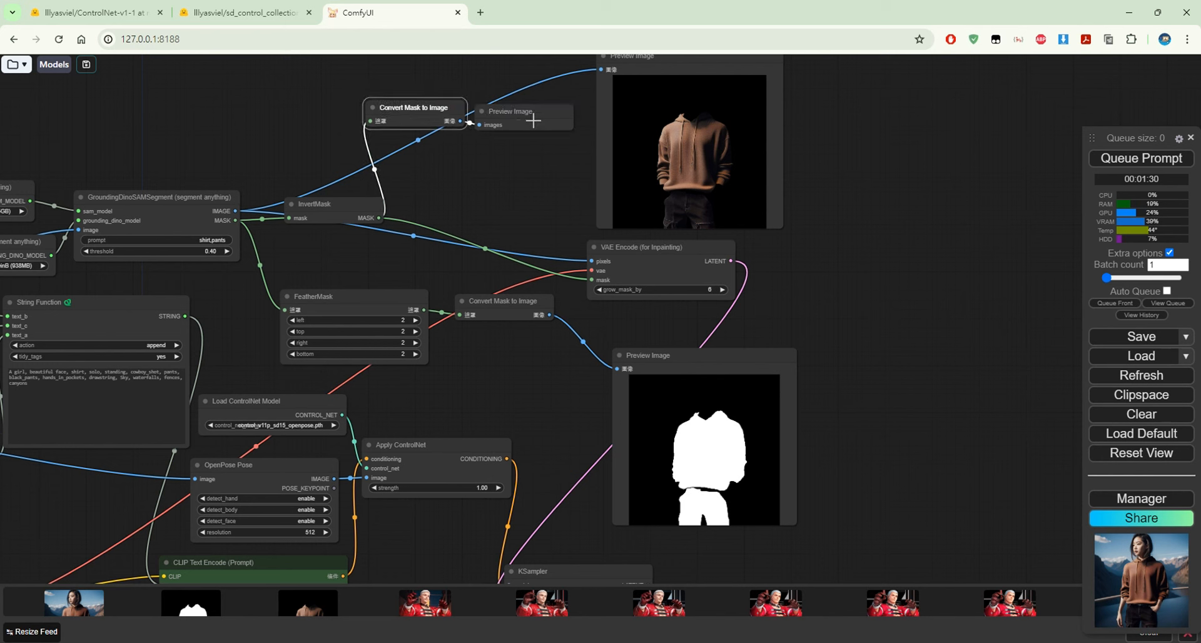
drag(535, 134, 550, 140)
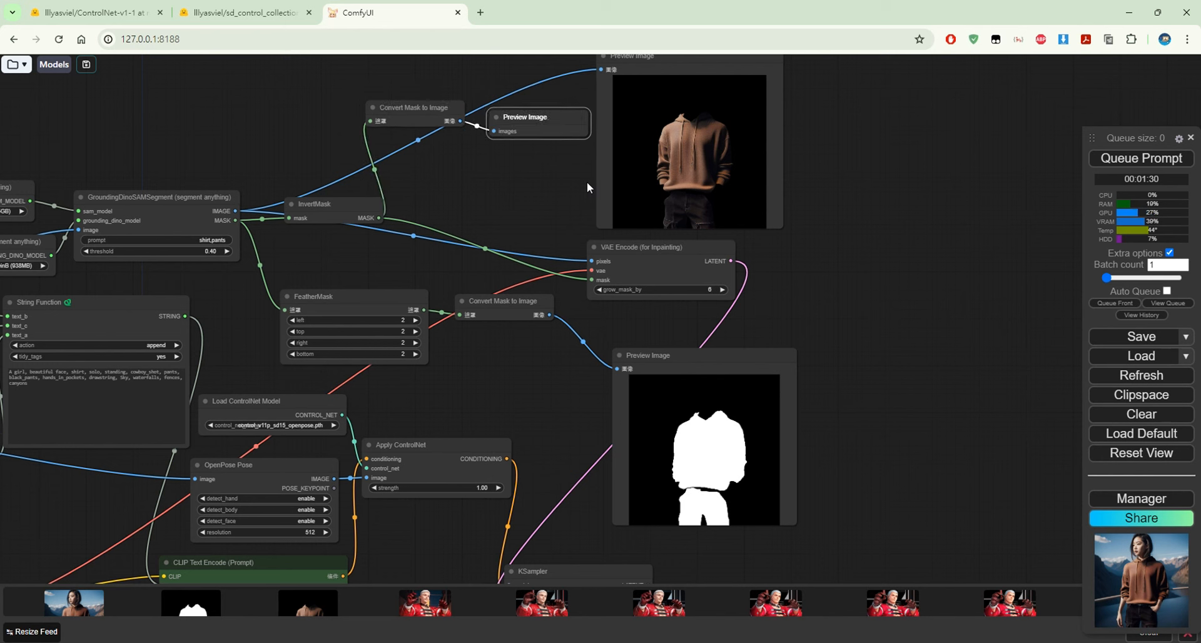
drag(374, 203, 405, 204)
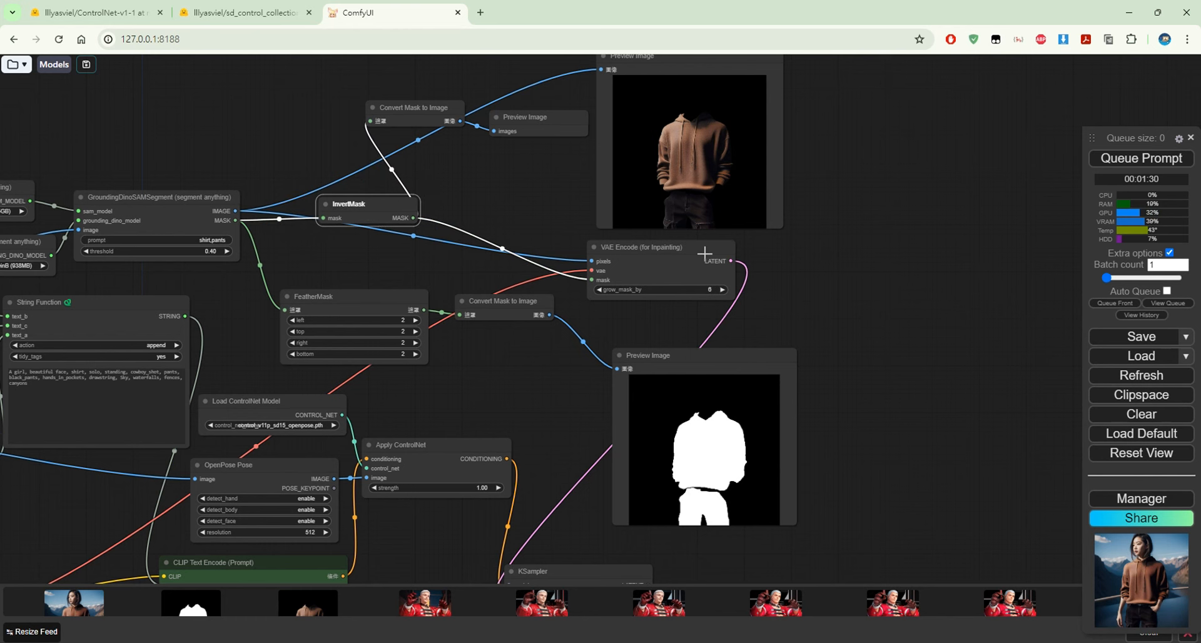
drag(572, 519, 575, 252)
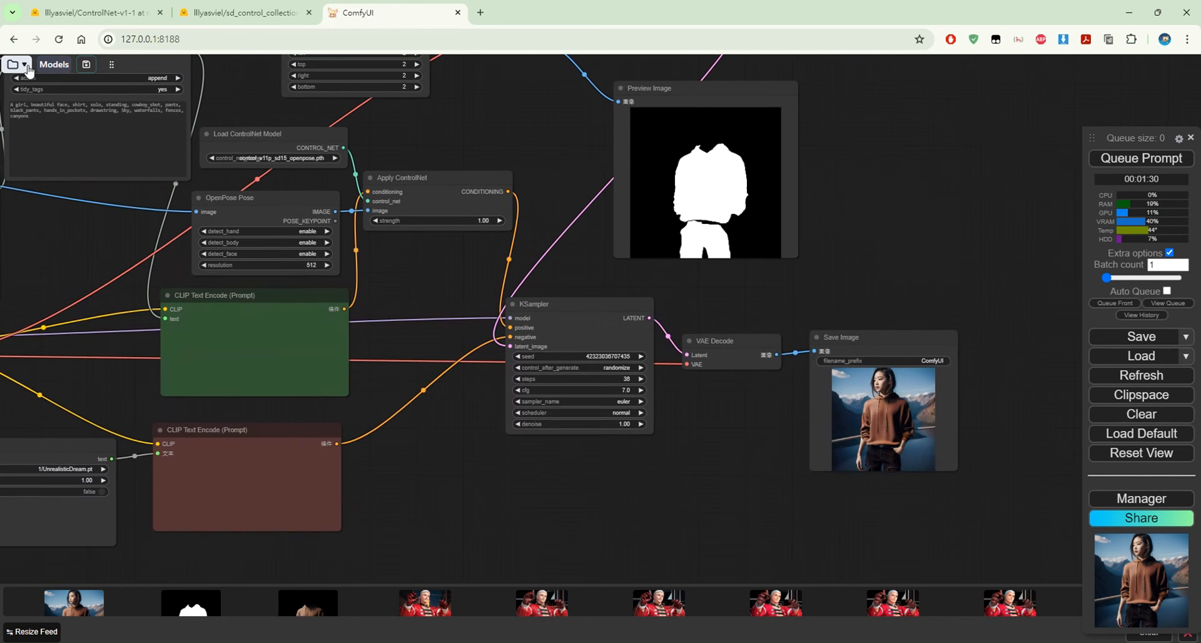